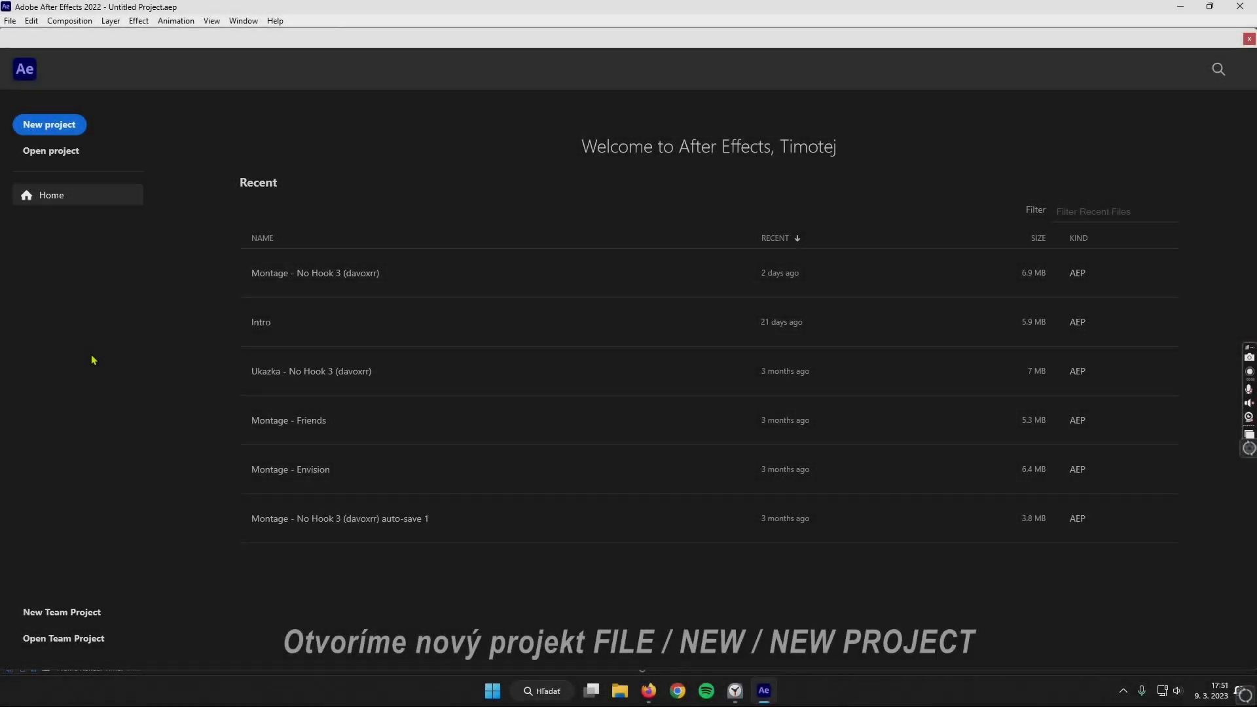
# Step: Start a new empty project and open Composition Settings for a new composition
pyautogui.click(11, 22)
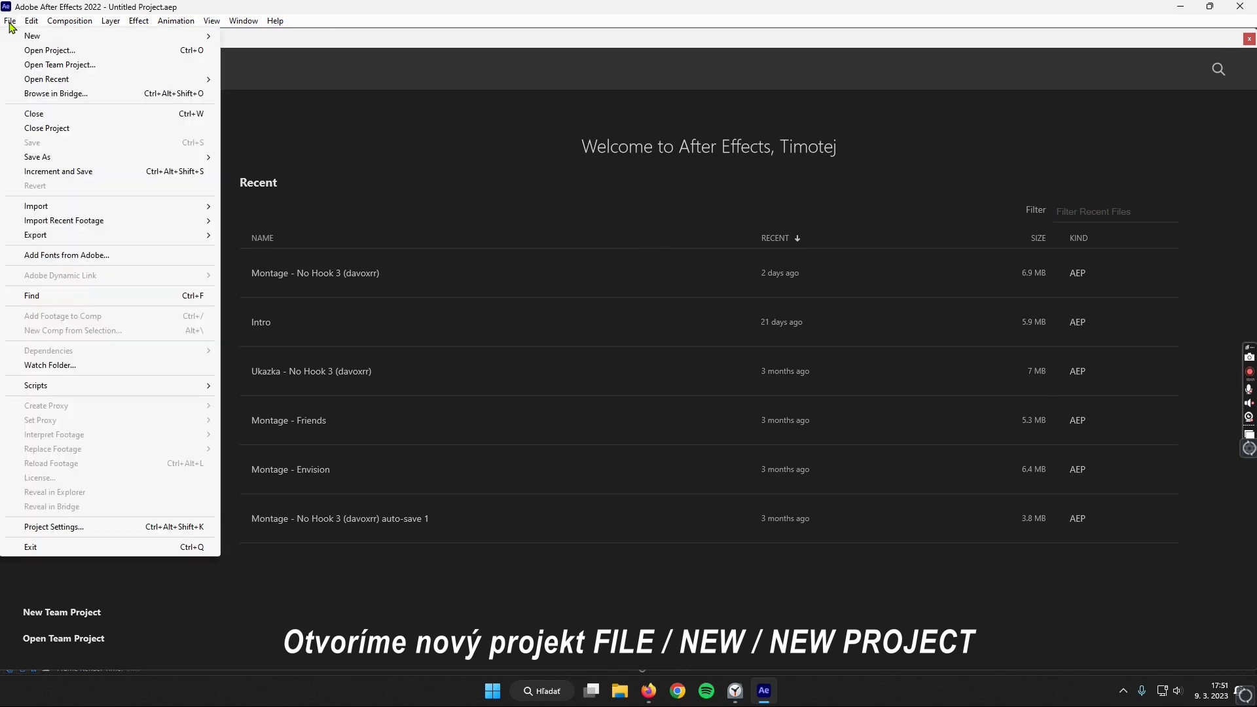
pyautogui.moveTo(130, 40)
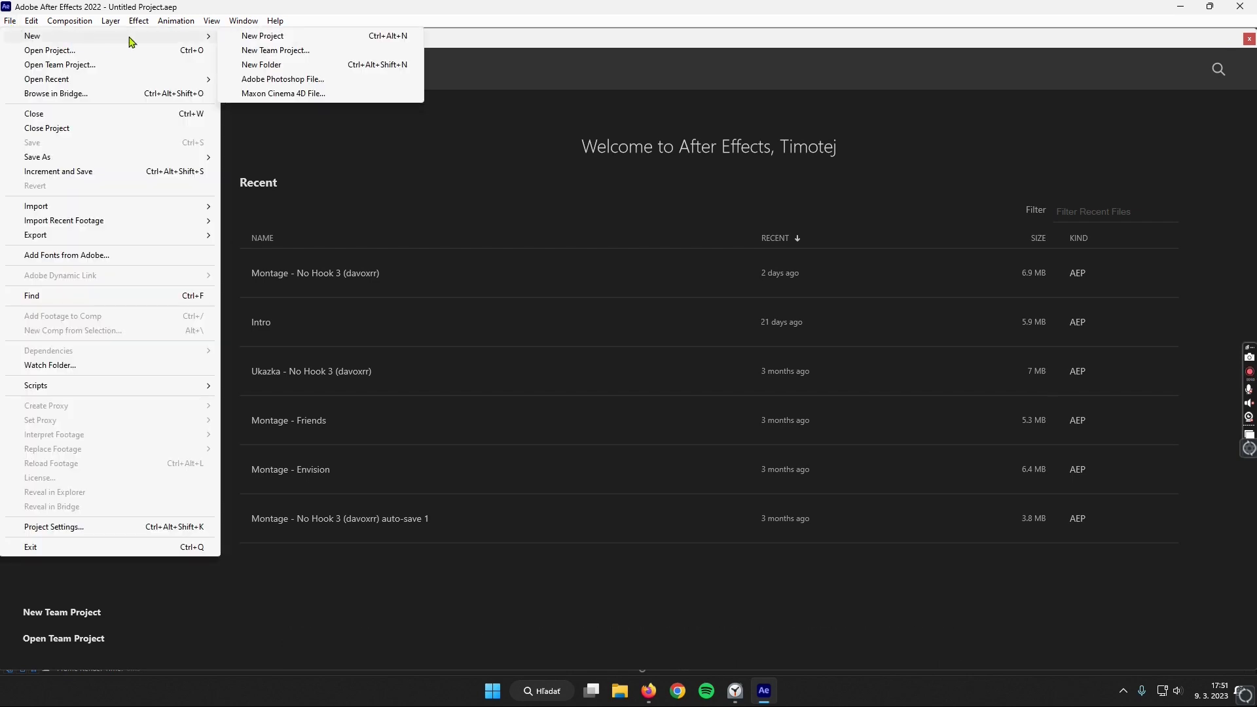
pyautogui.click(268, 39)
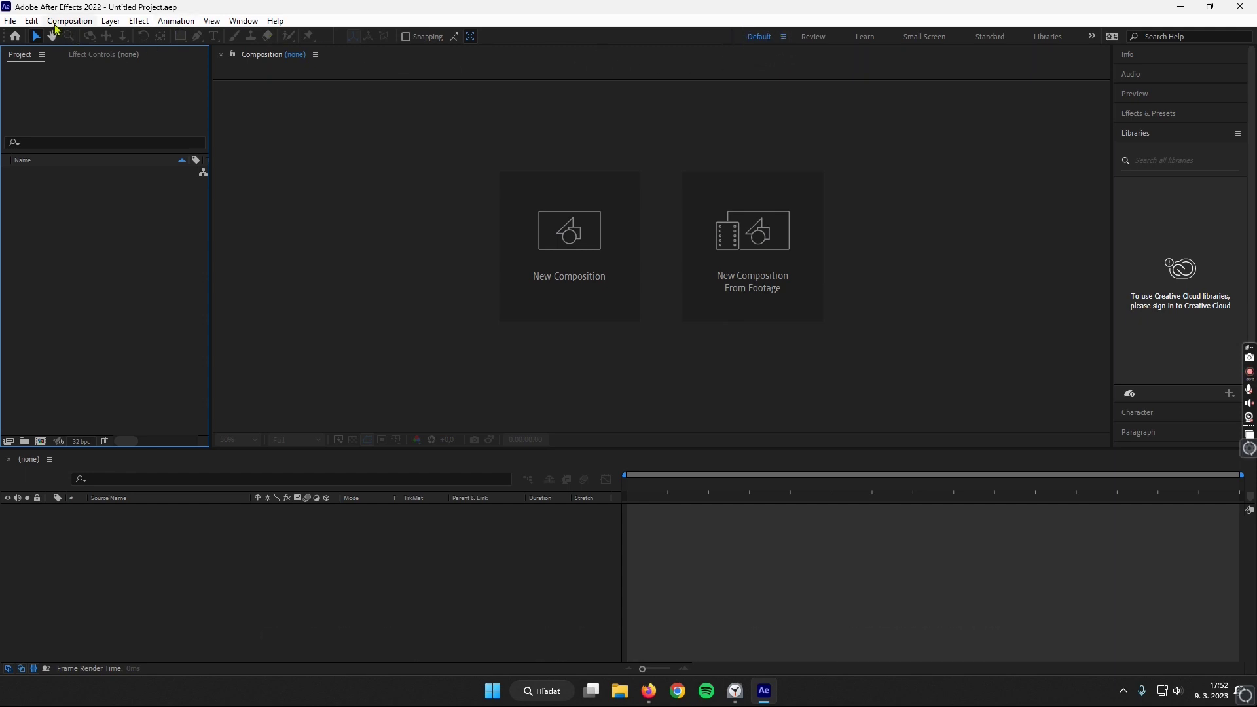
pyautogui.click(56, 26)
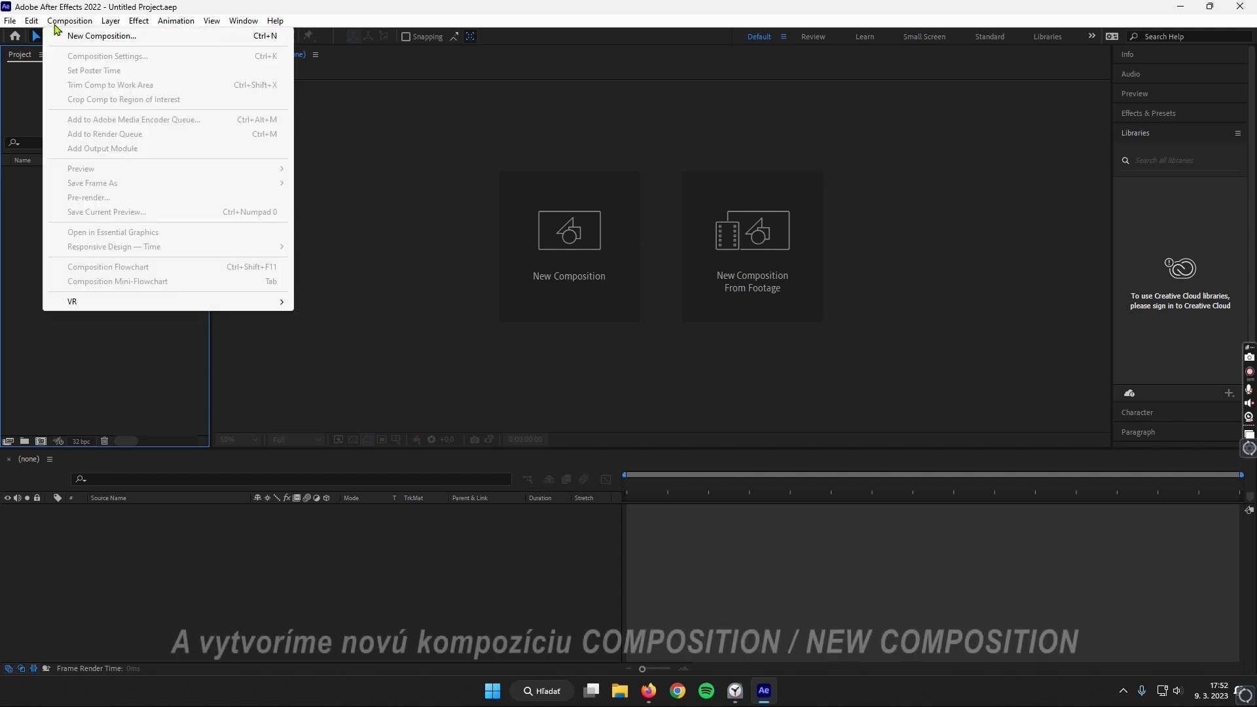
pyautogui.click(139, 39)
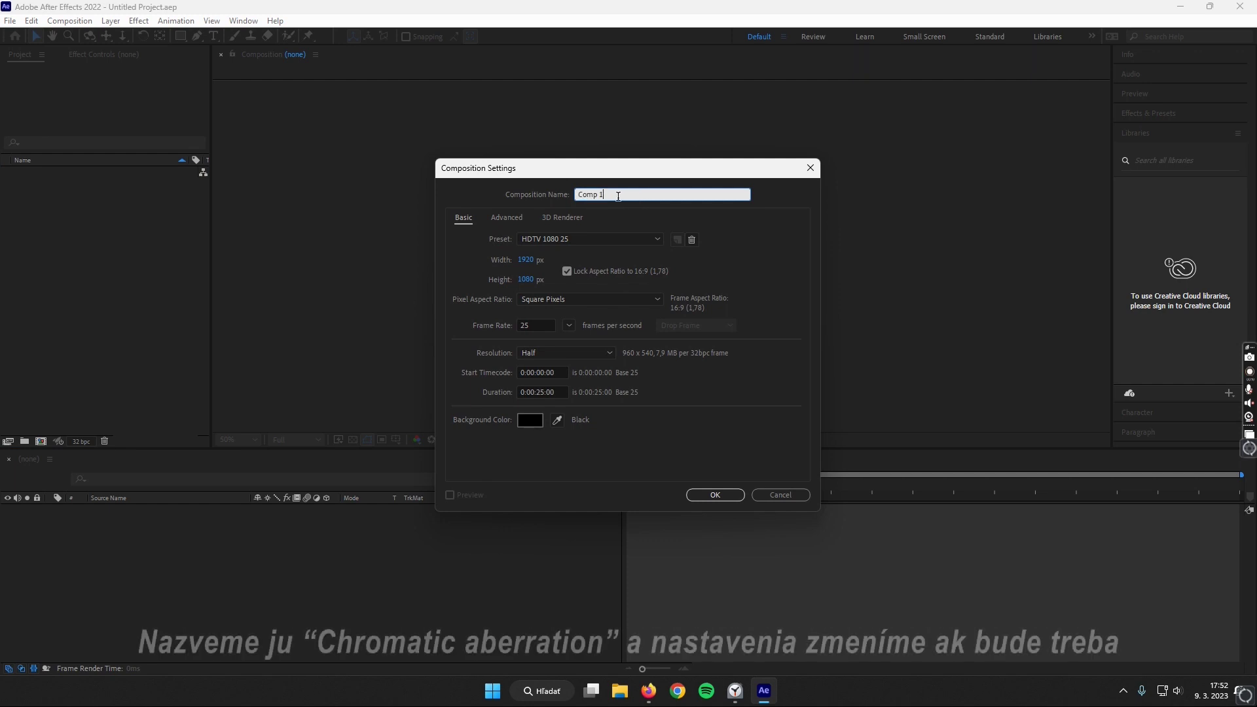
# Step: Create the 'Chromatic aberration' composition at 25 fps, 0:00:25:00 duration, black background
pyautogui.press('BackSpace')
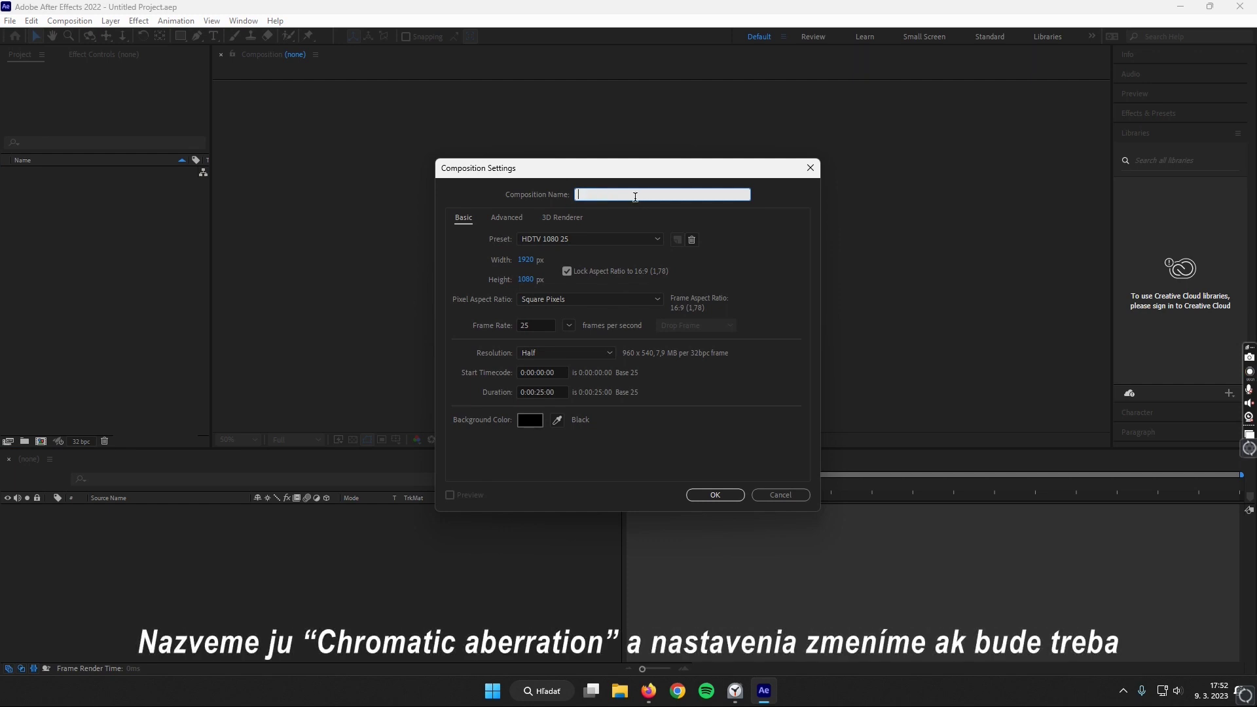
pyautogui.write('Chrom')
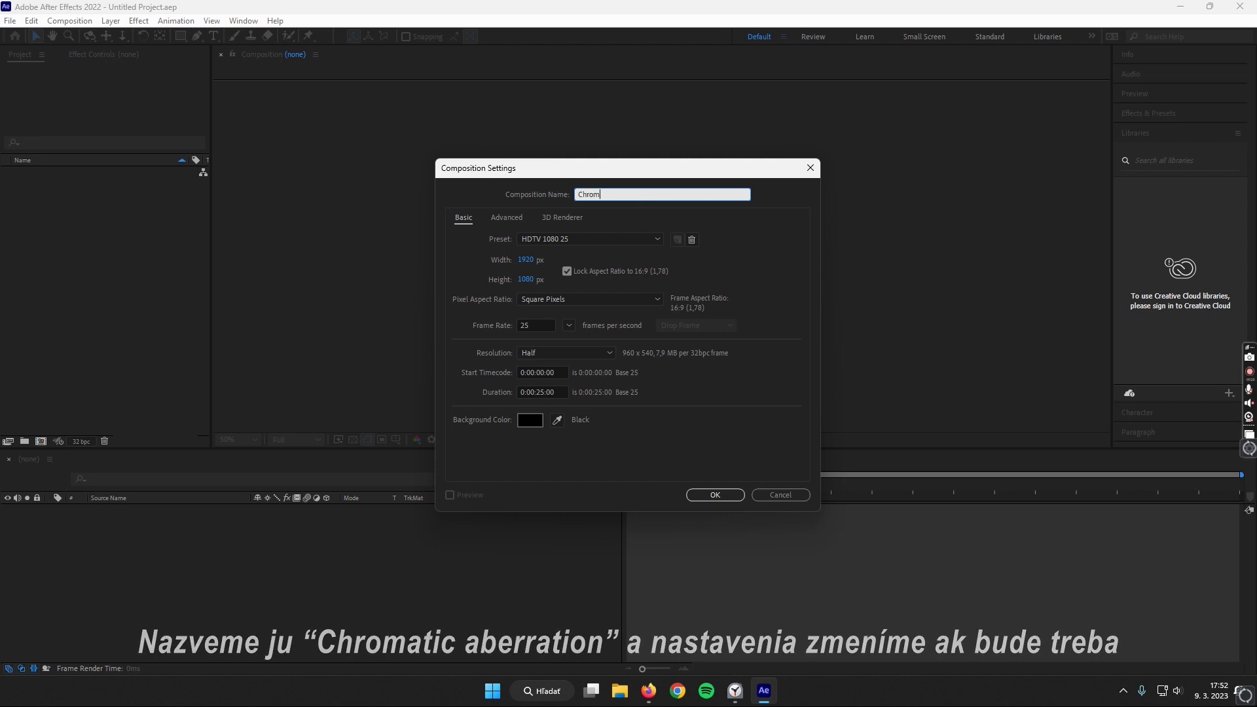
pyautogui.write('atic aberration')
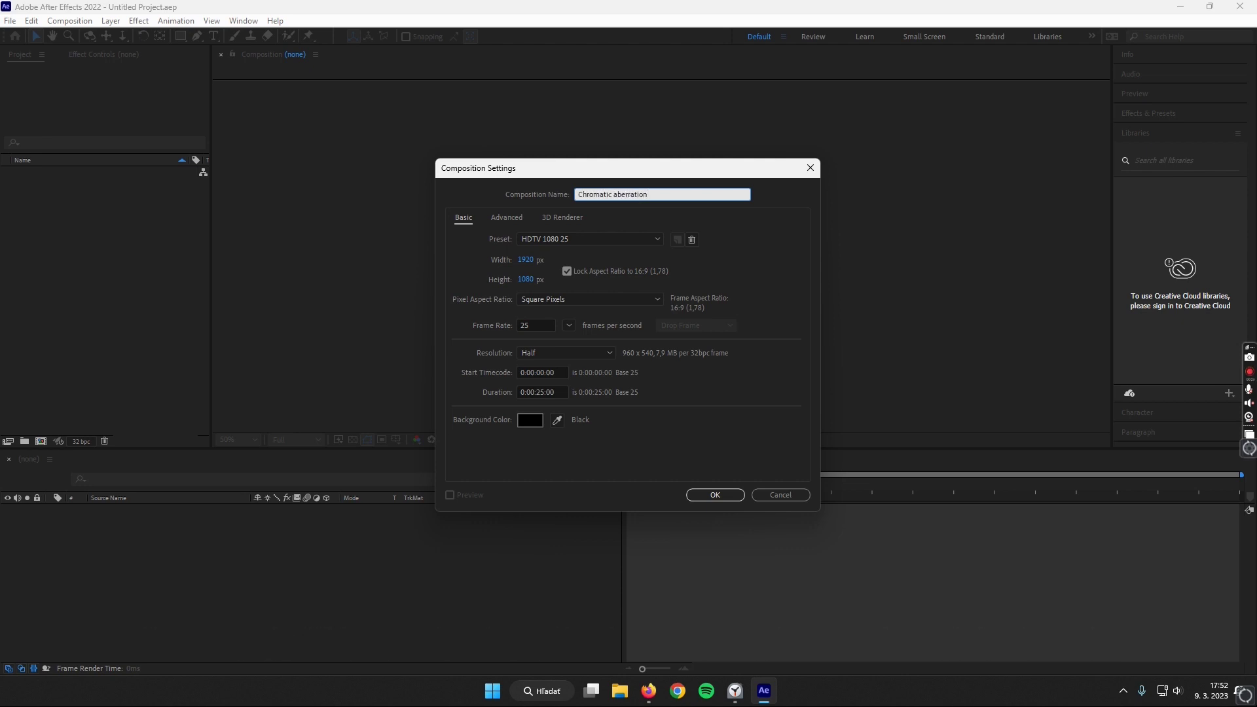
pyautogui.click(559, 260)
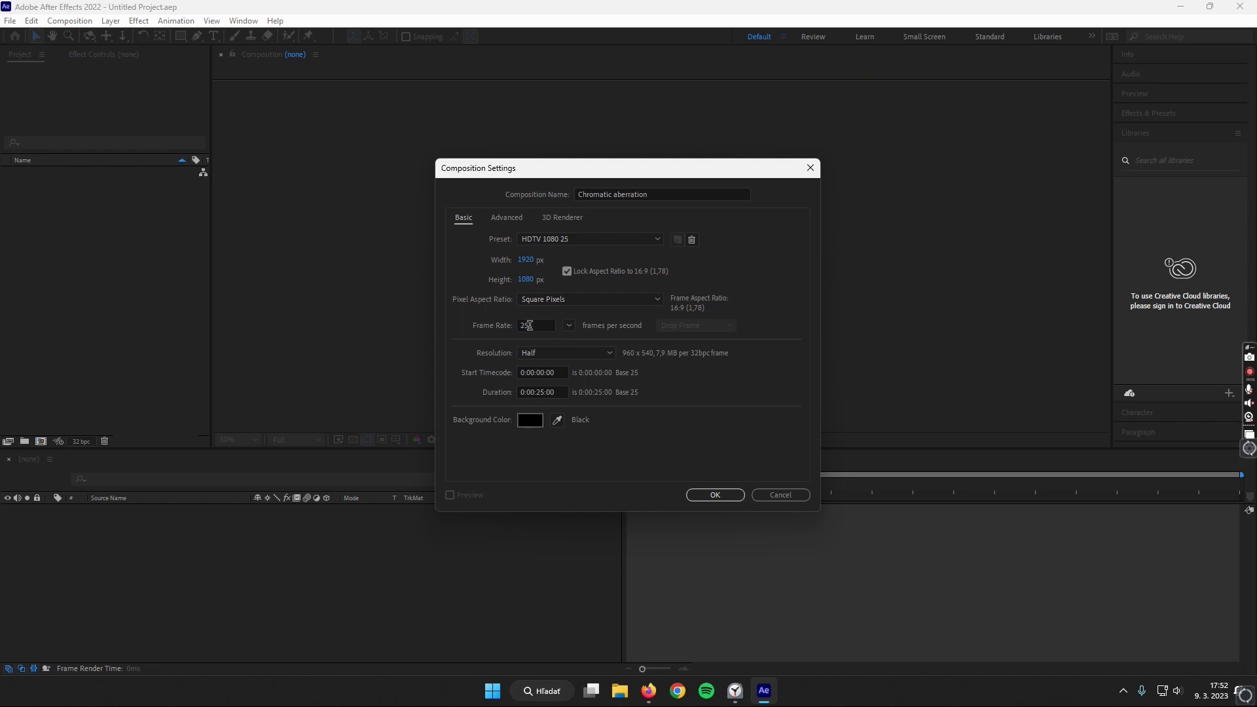
pyautogui.click(570, 329)
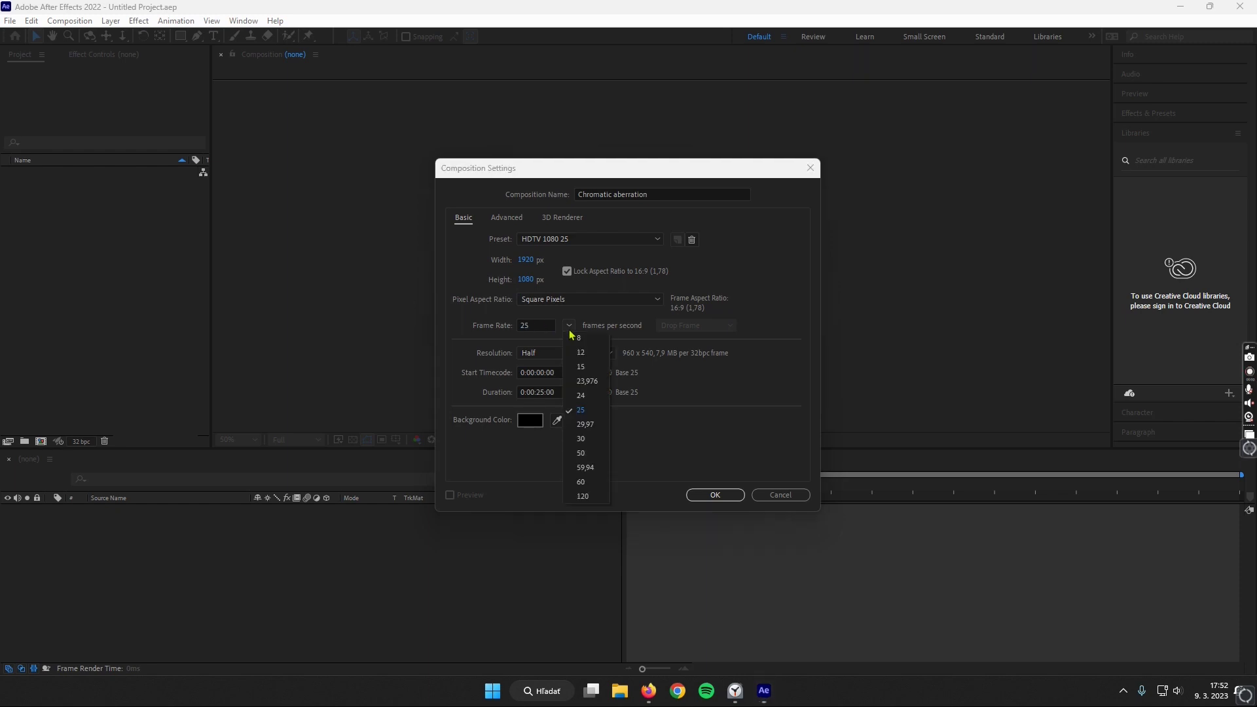
pyautogui.click(586, 411)
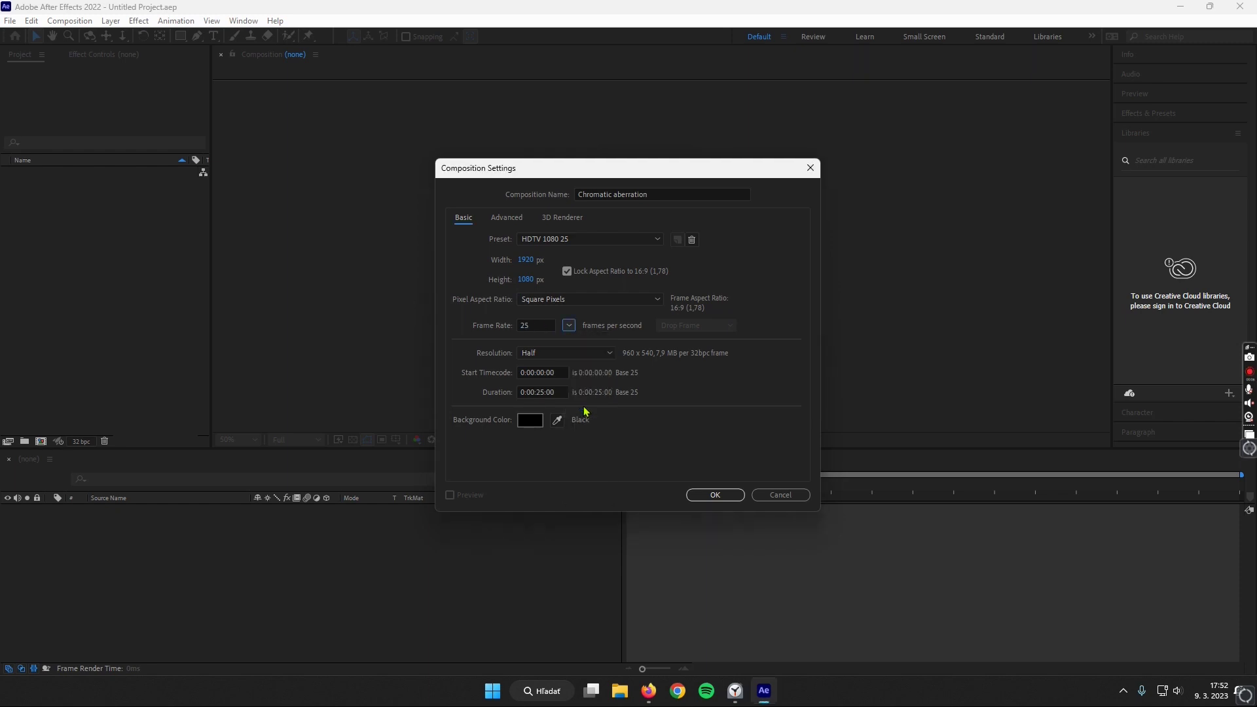
pyautogui.click(544, 391)
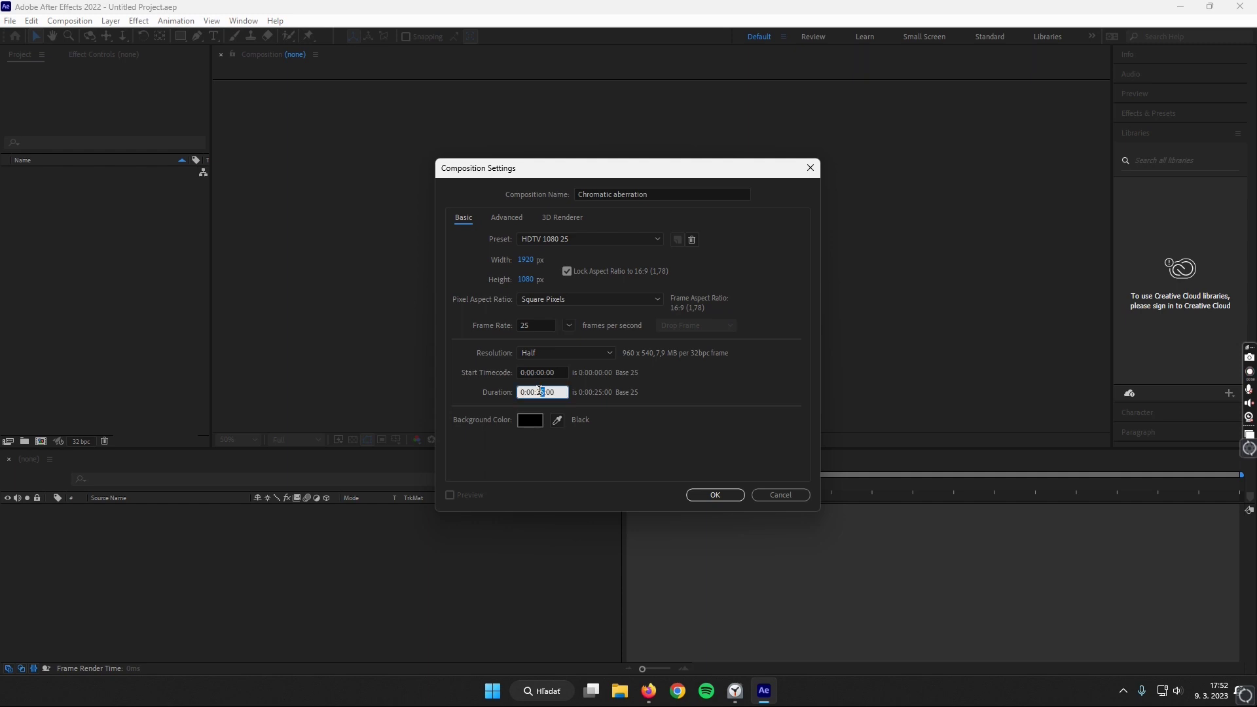
pyautogui.click(561, 452)
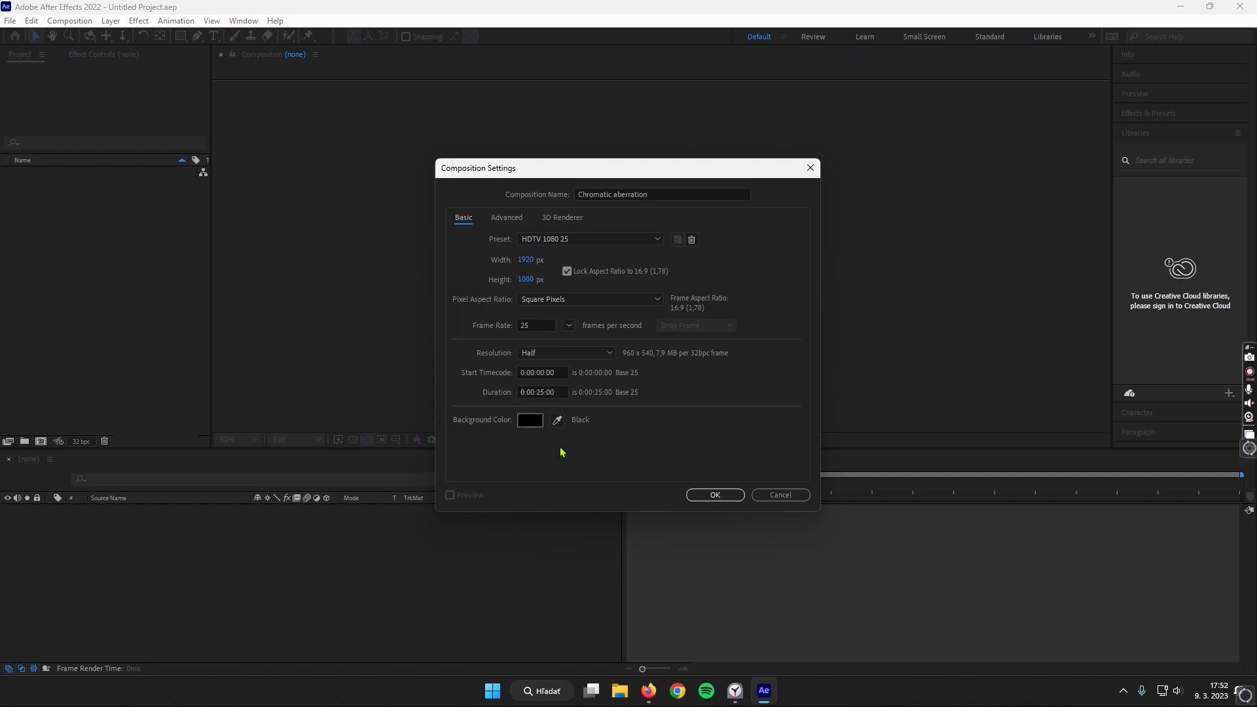
pyautogui.click(535, 423)
pyautogui.moveTo(561, 524); pyautogui.dragTo(461, 571)
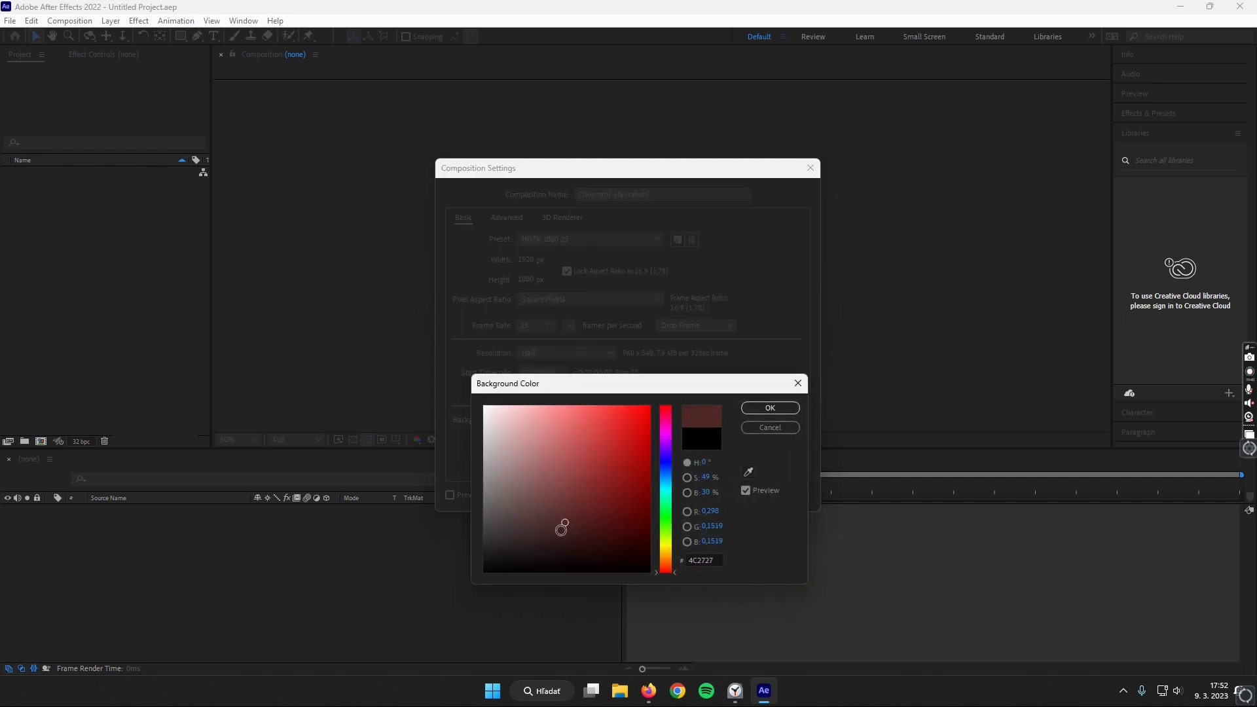
pyautogui.click(763, 413)
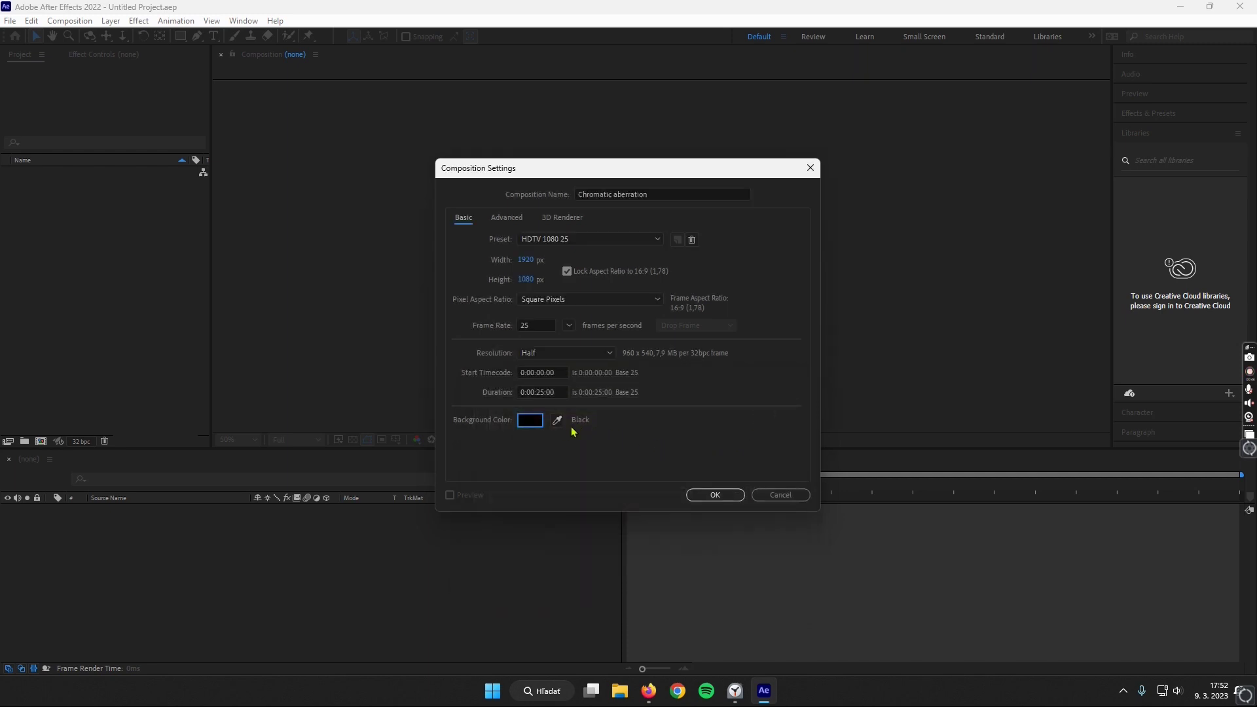
pyautogui.click(711, 496)
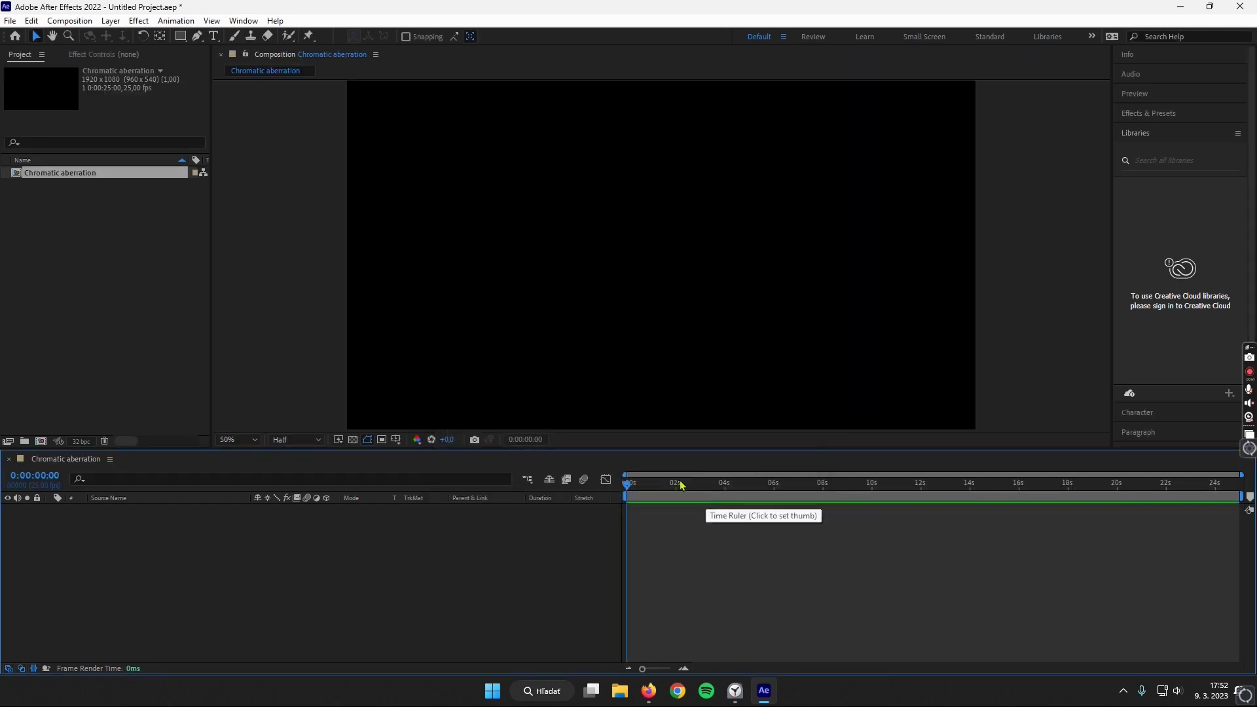
# Step: Import tutvideoklip1.mp4 from the Materiál na videotut Clips folder into the project
pyautogui.click(133, 329)
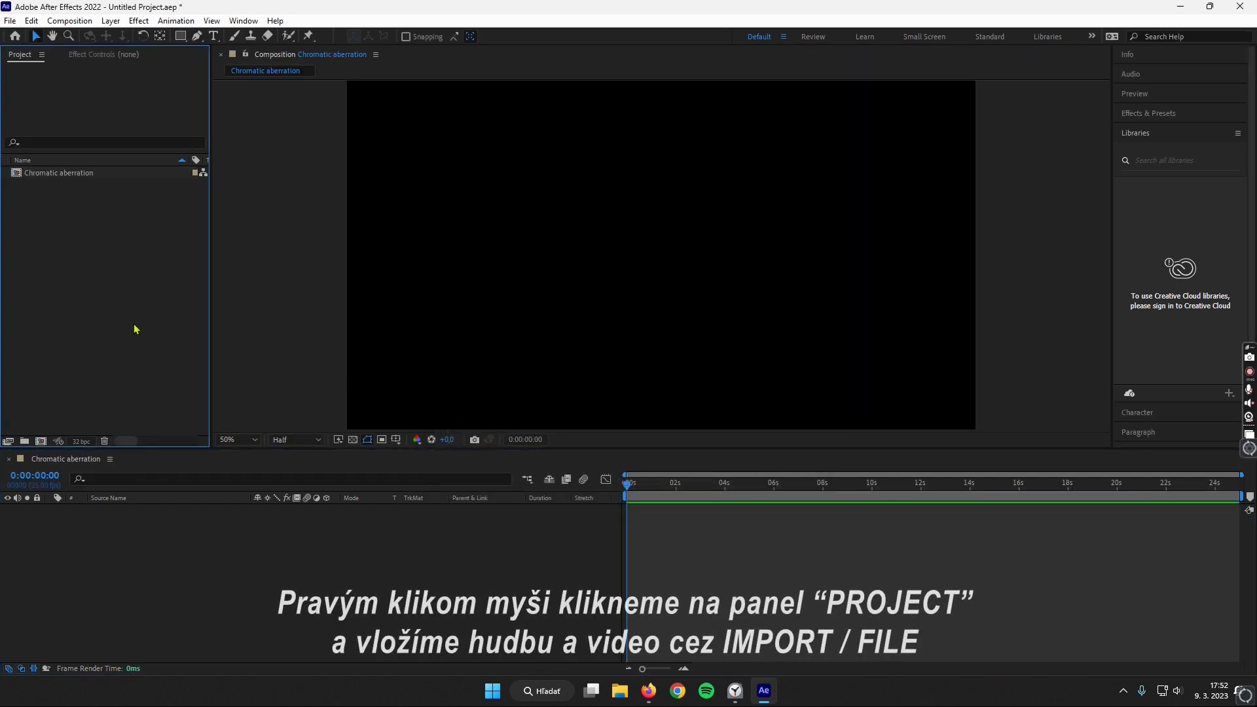
pyautogui.rightClick(120, 292)
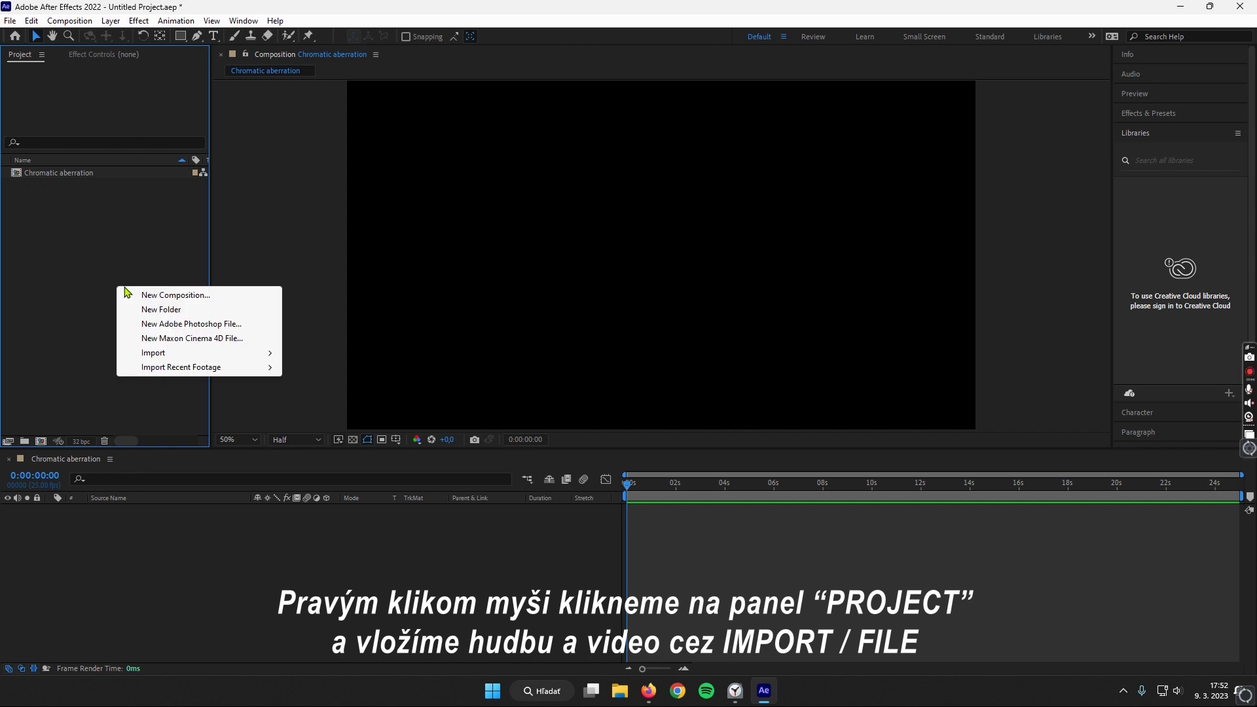
pyautogui.moveTo(265, 353)
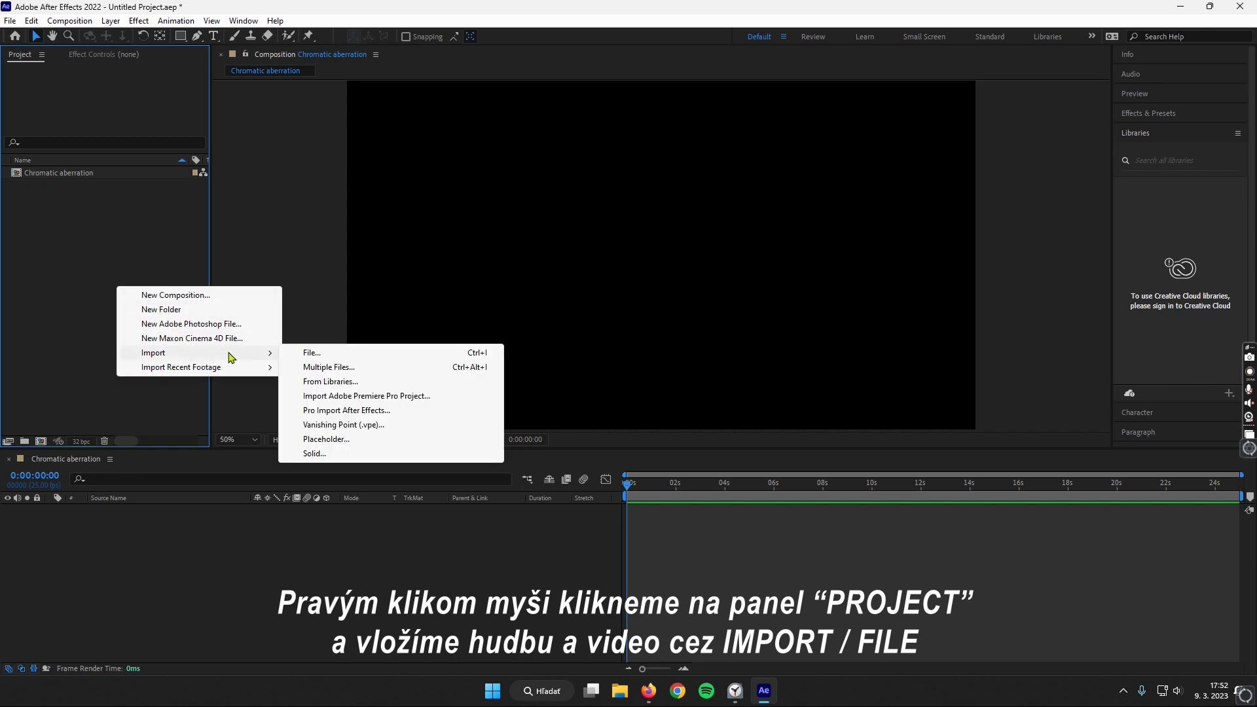
pyautogui.click(313, 354)
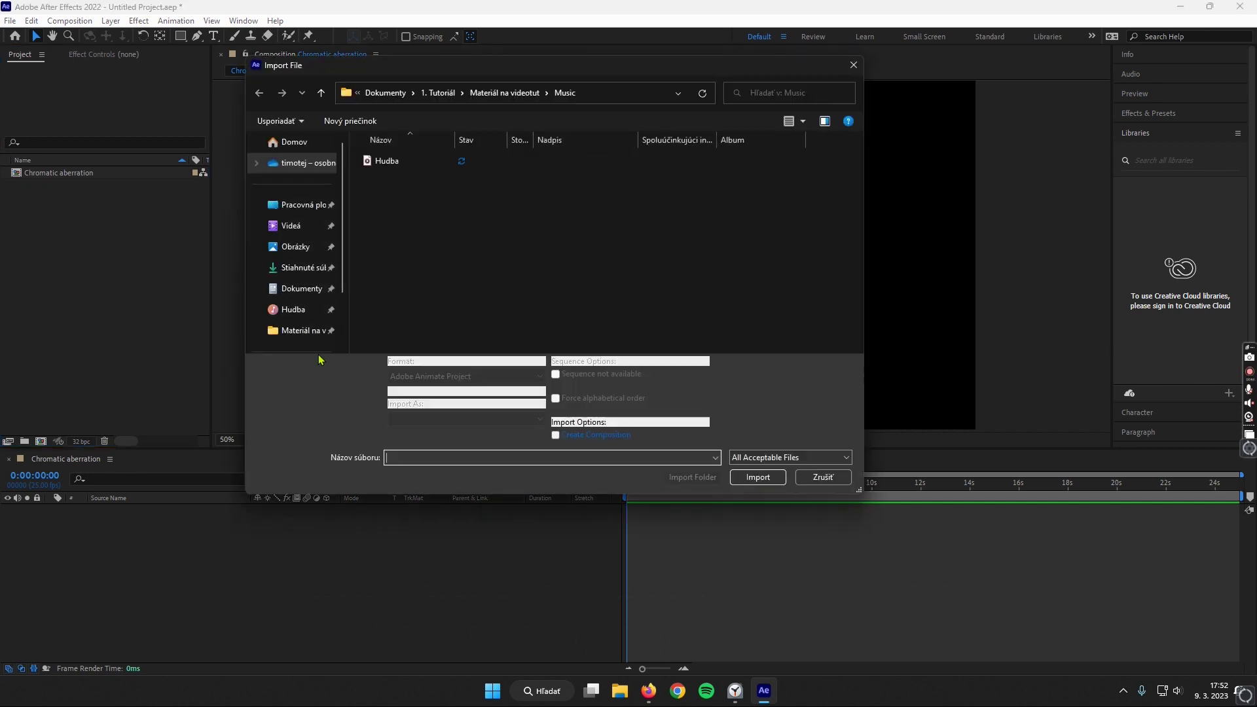
pyautogui.click(307, 330)
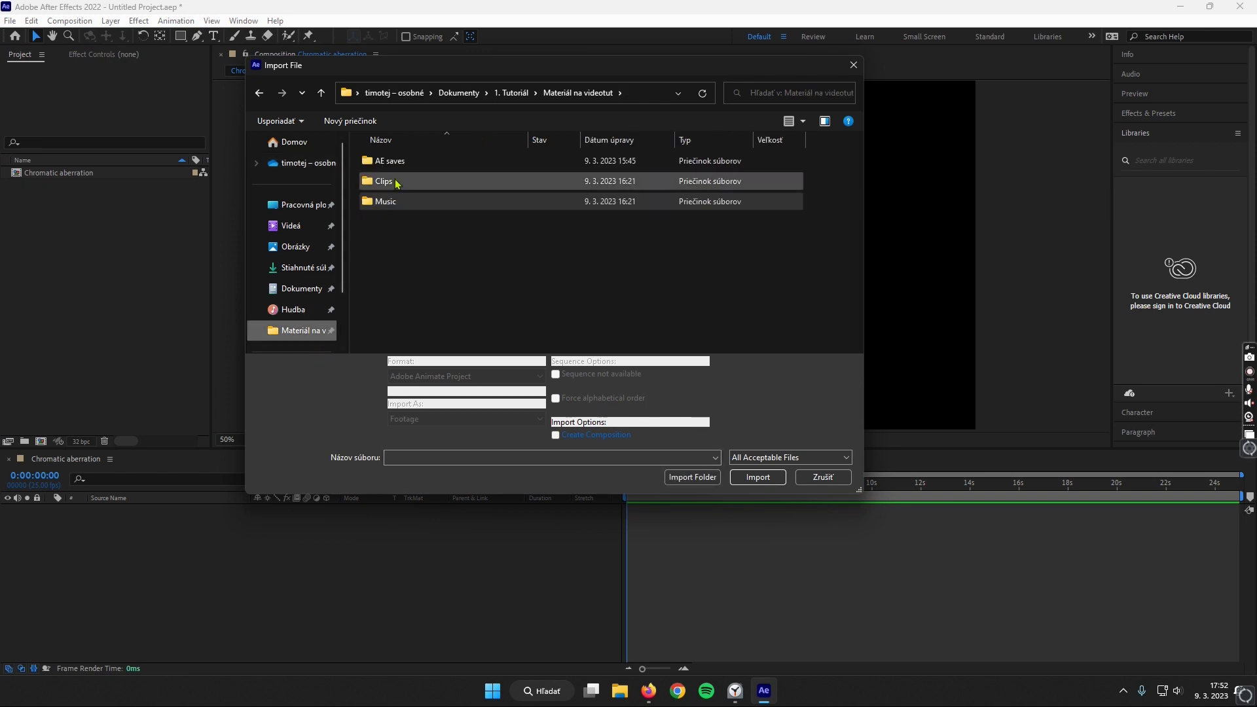
pyautogui.doubleClick(383, 181)
pyautogui.click(396, 184)
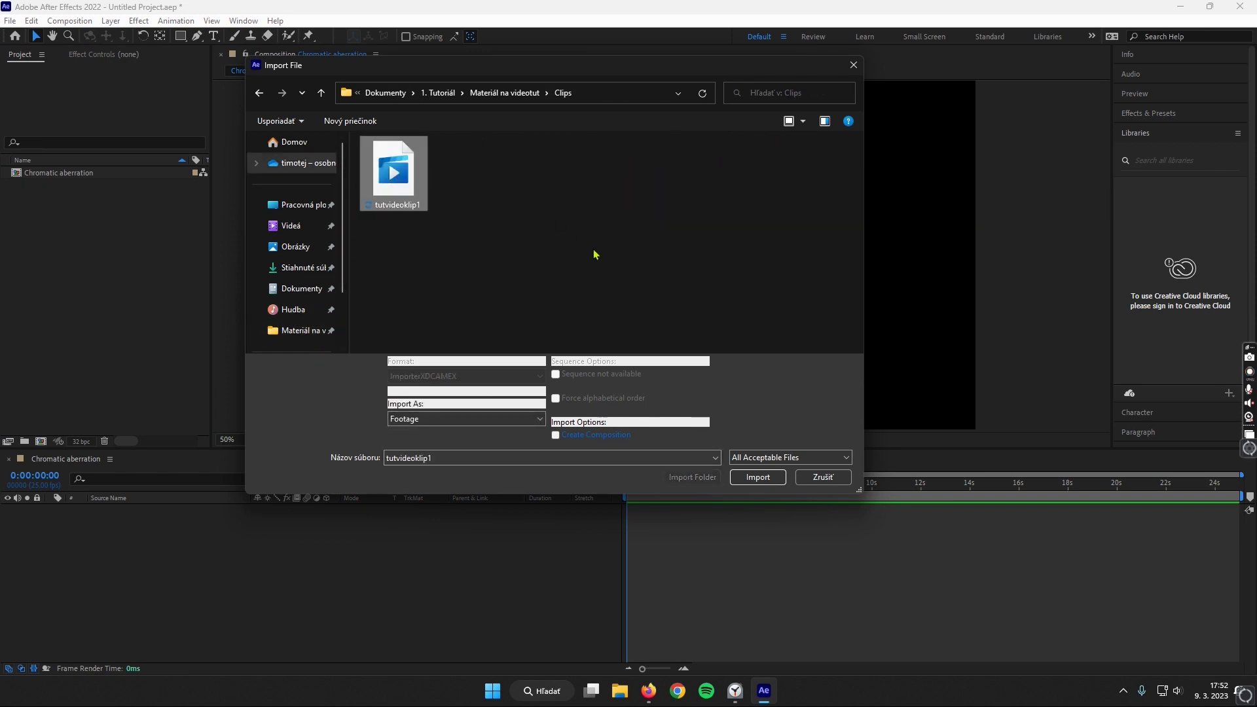
pyautogui.click(751, 477)
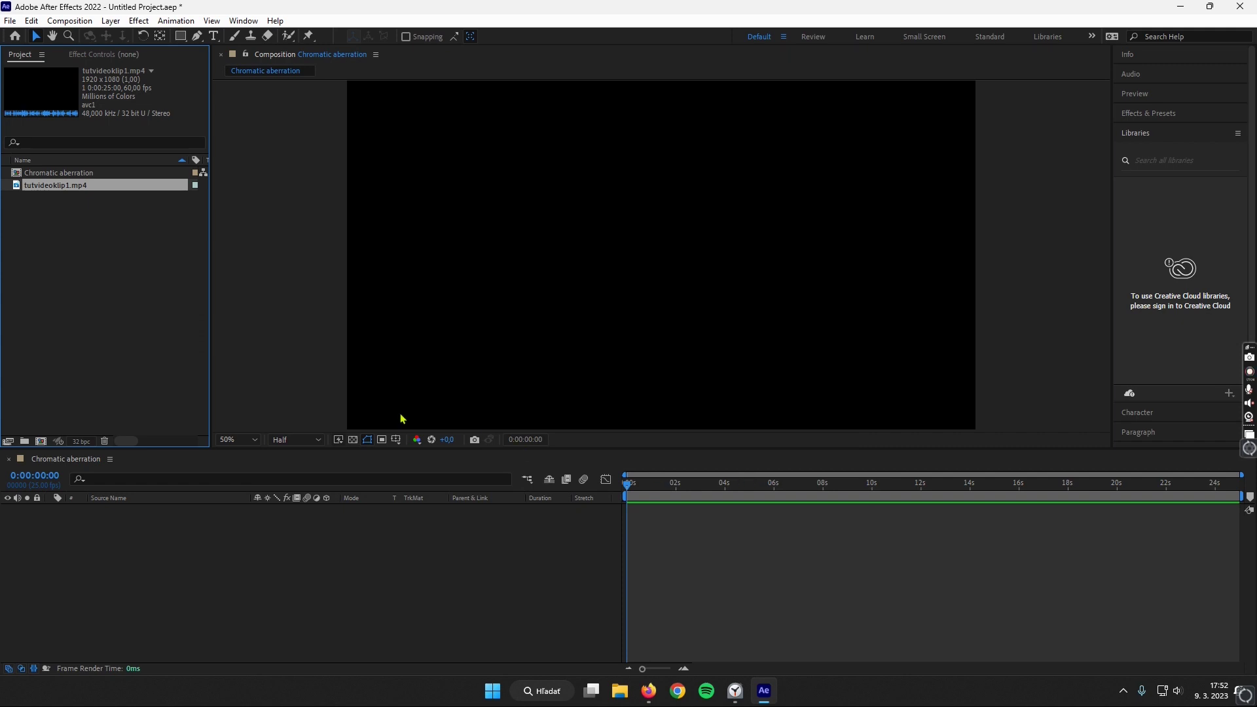
# Step: Import Hudba.mp3 from the Materiál na videotut Music folder into the project
pyautogui.click(132, 304)
pyautogui.rightClick(124, 289)
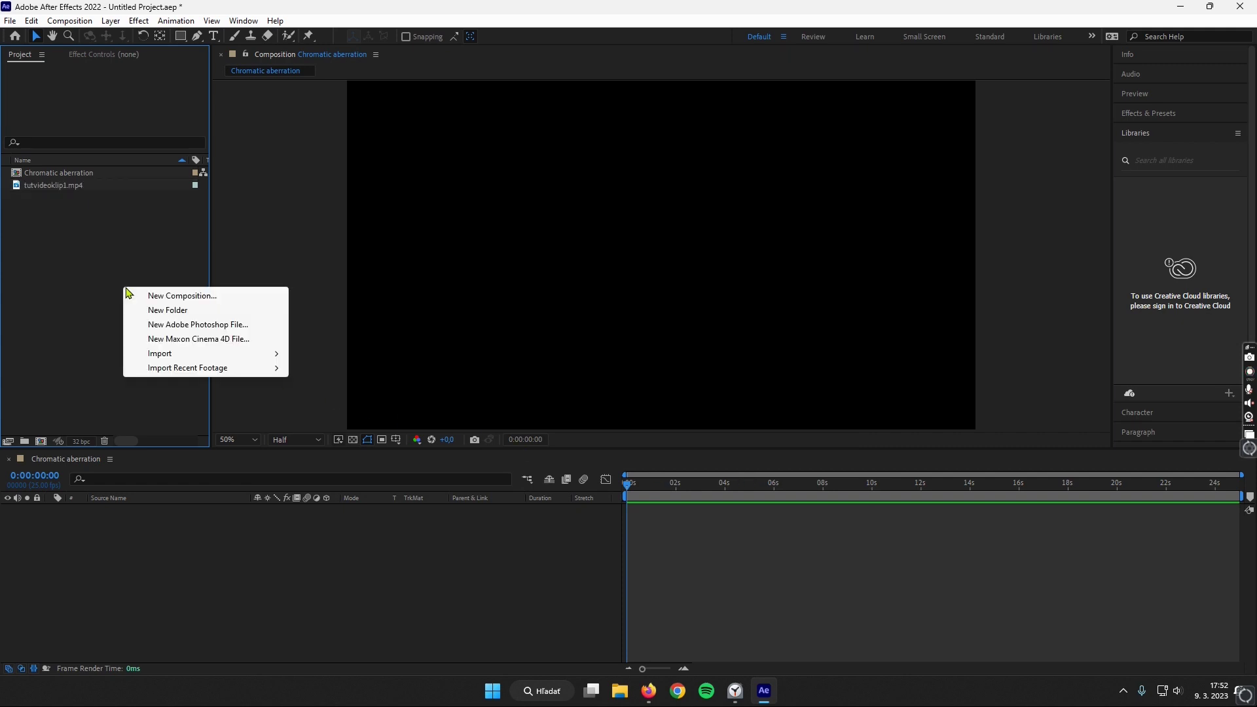
pyautogui.moveTo(213, 353)
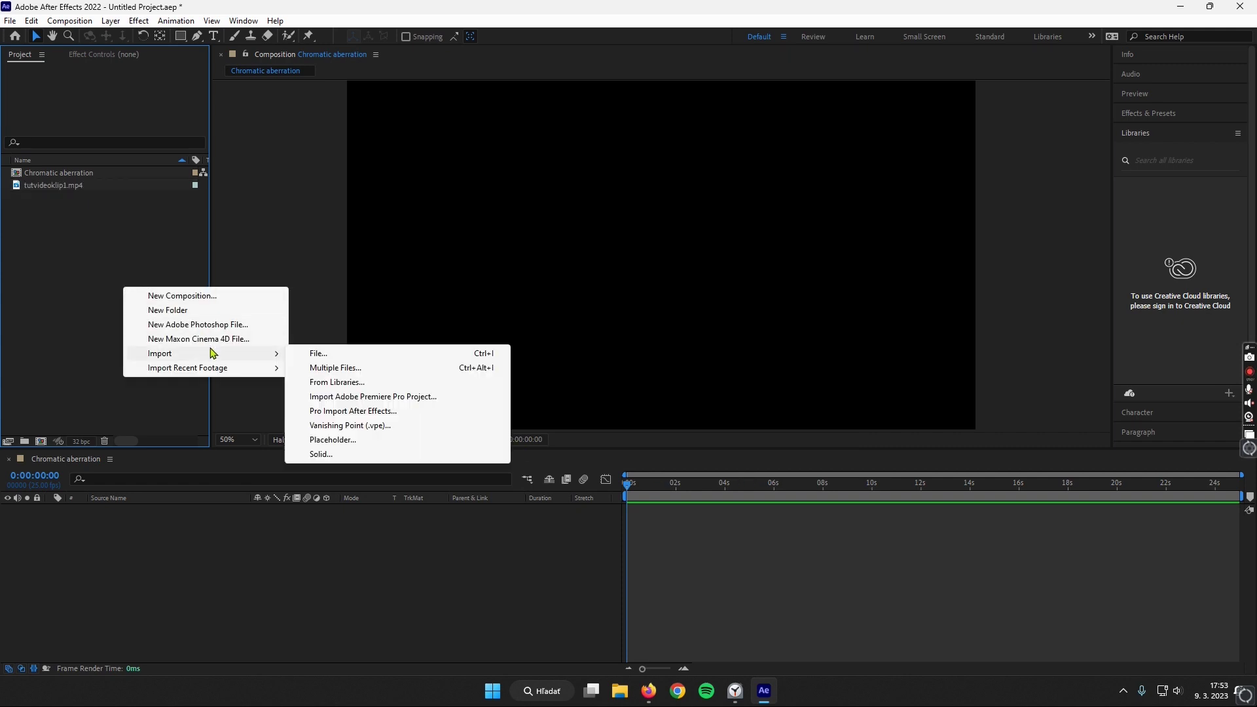
pyautogui.click(321, 355)
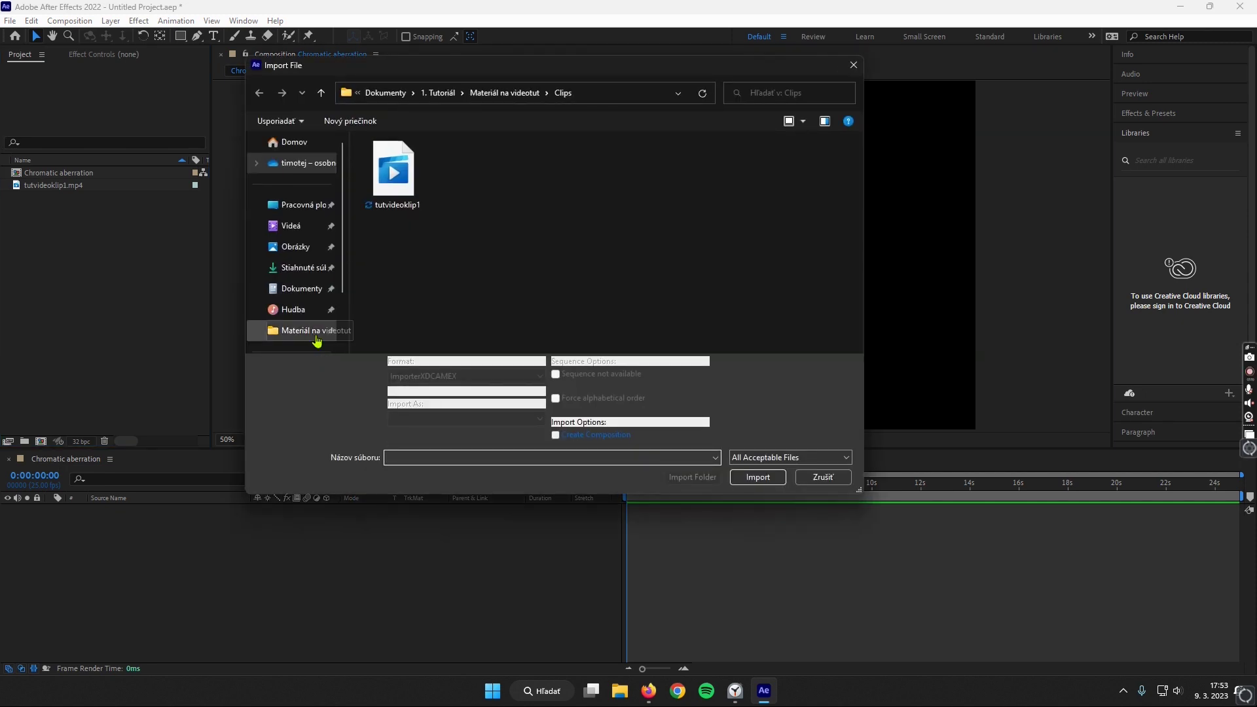
pyautogui.click(316, 332)
pyautogui.doubleClick(415, 203)
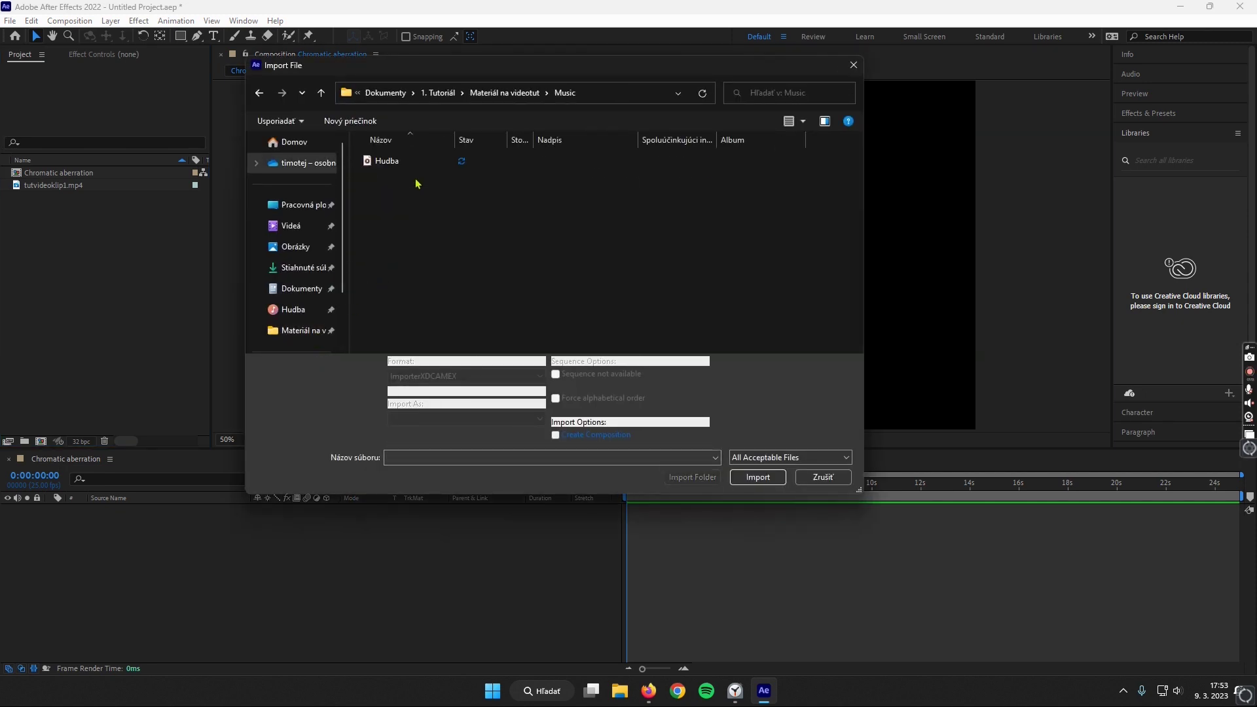
pyautogui.click(414, 168)
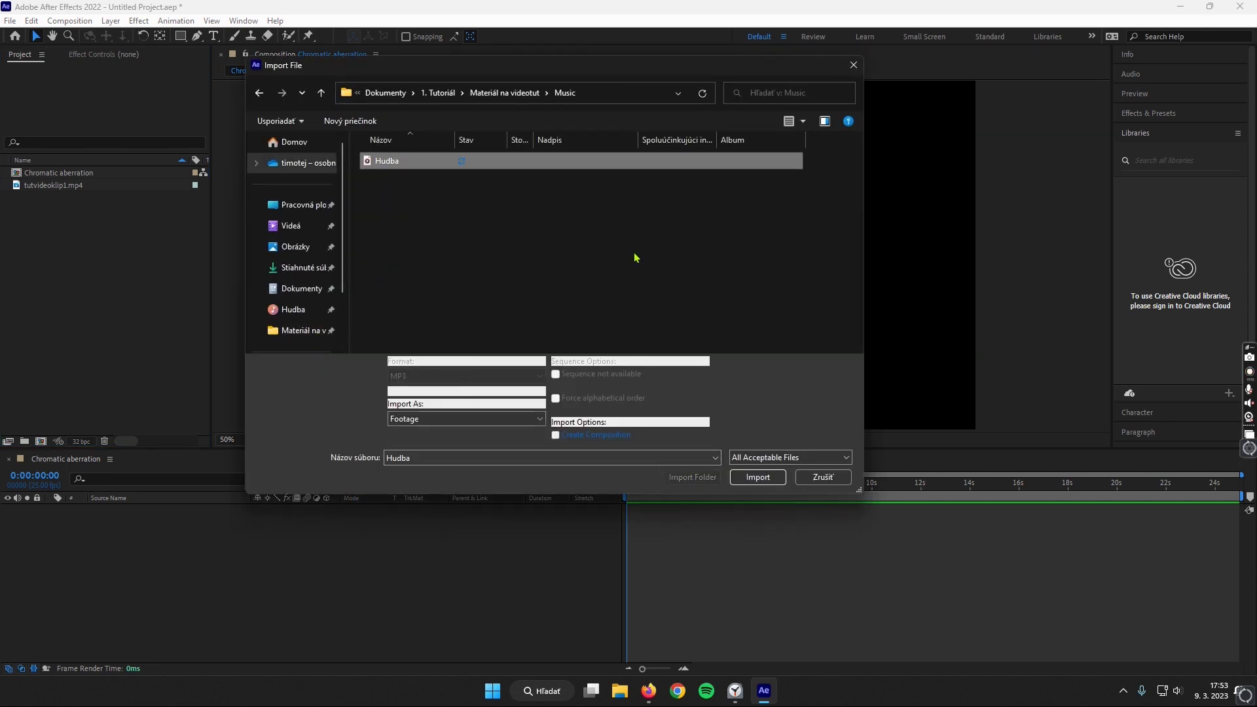
pyautogui.click(758, 477)
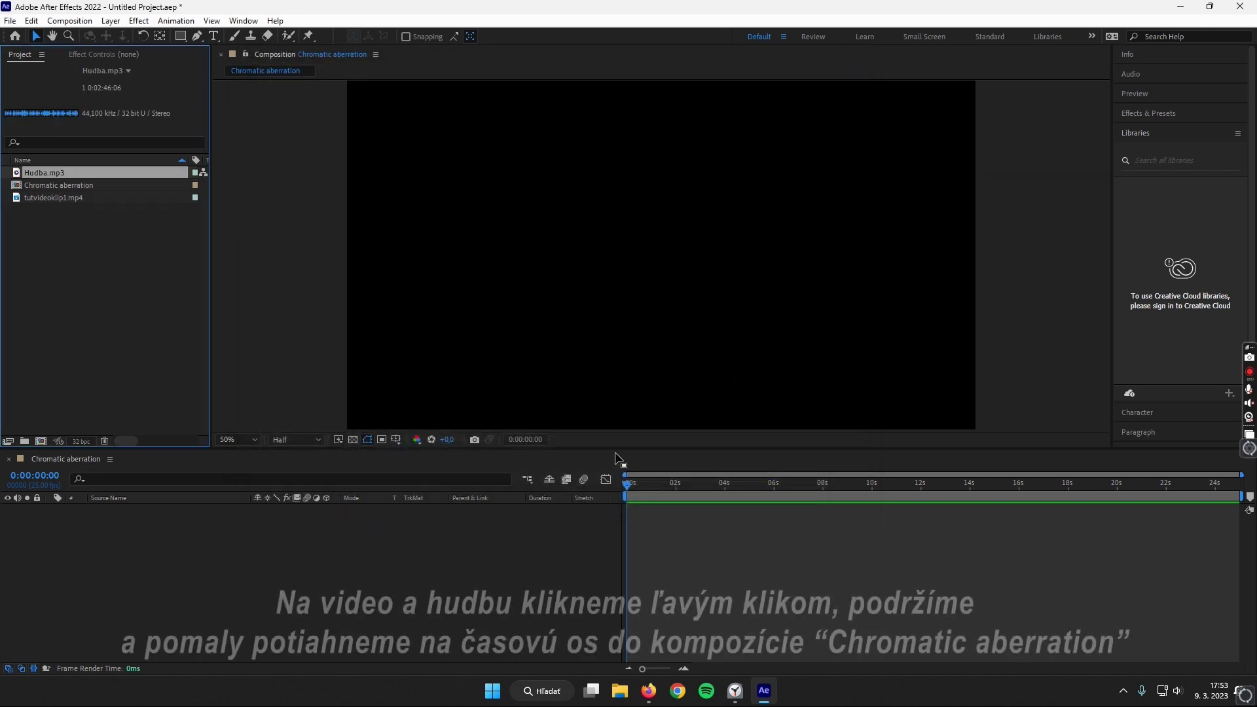
# Step: Add tutvideoklip1.mp4 and Hudba.mp3 to the composition, with the music below the video
pyautogui.click(51, 199)
pyautogui.moveTo(50, 201); pyautogui.dragTo(625, 521)
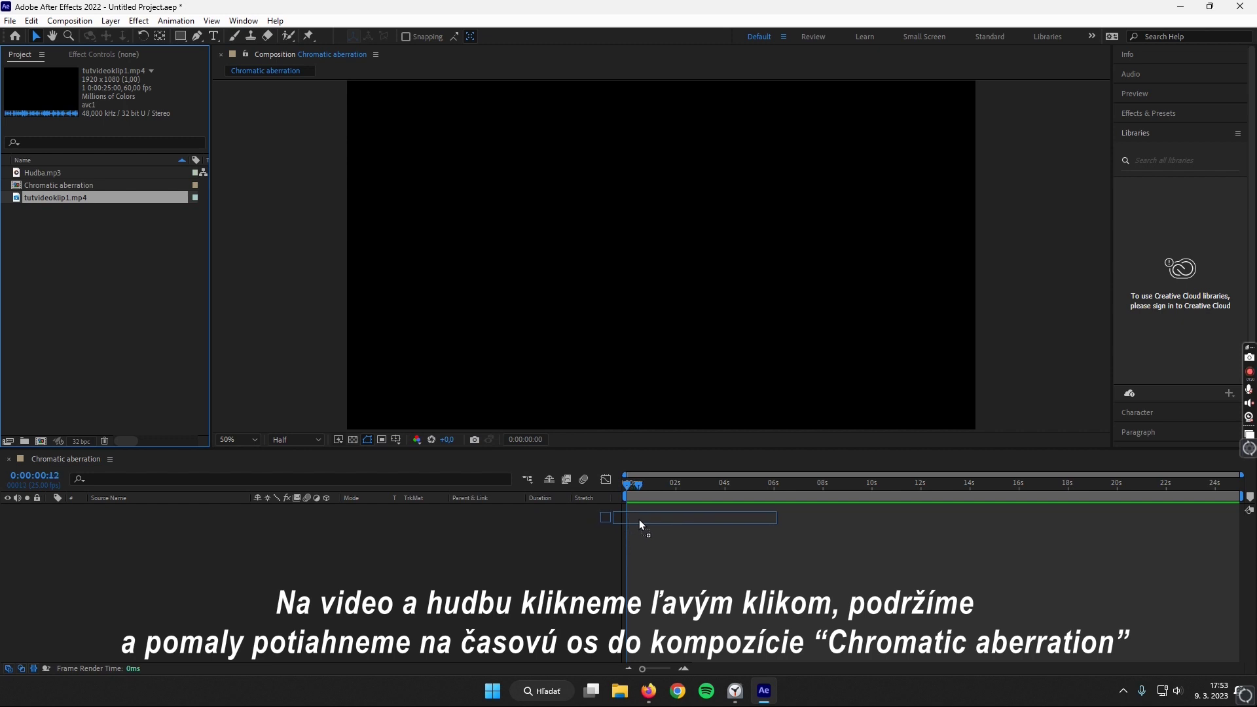
pyautogui.moveTo(624, 521); pyautogui.dragTo(639, 520)
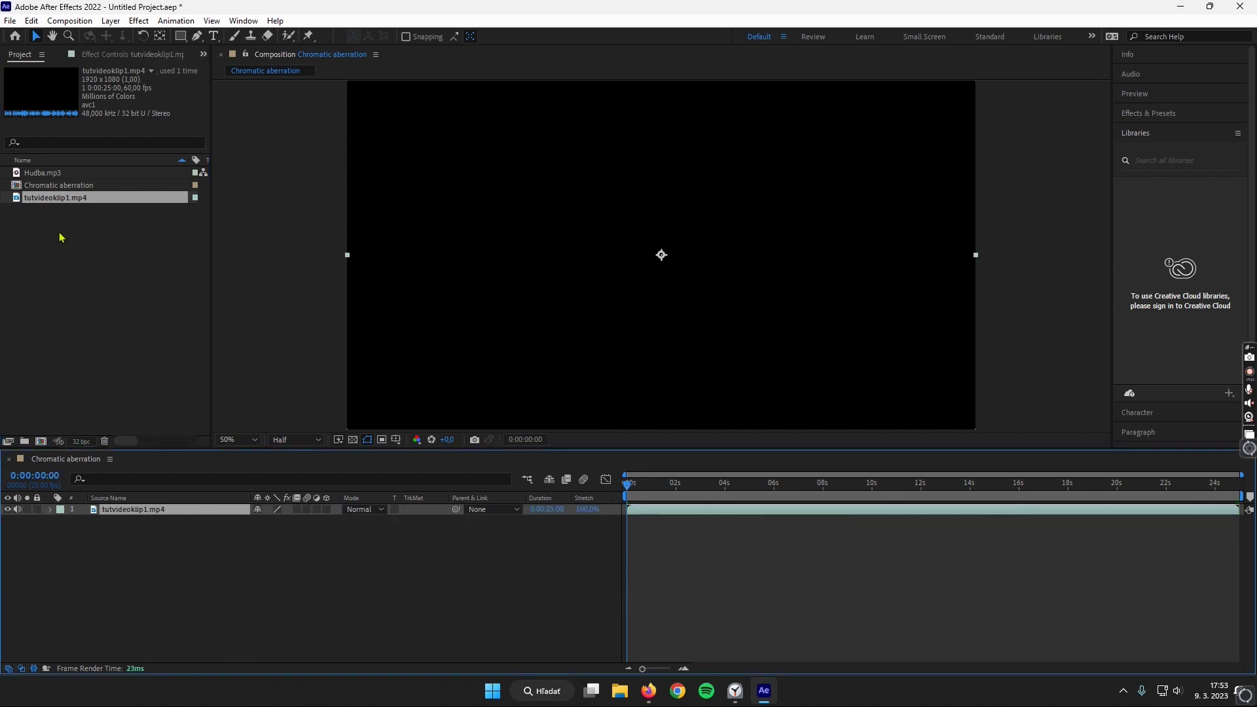
pyautogui.moveTo(35, 177); pyautogui.dragTo(594, 527)
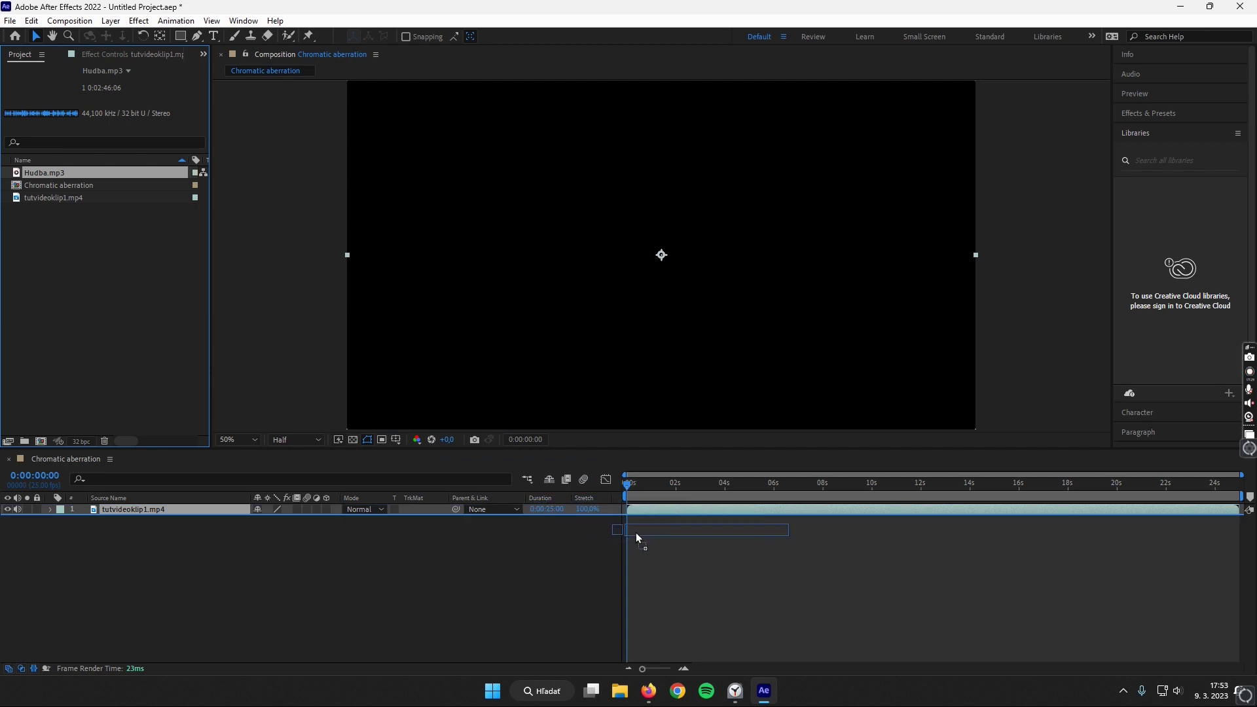
pyautogui.moveTo(592, 523); pyautogui.dragTo(635, 532)
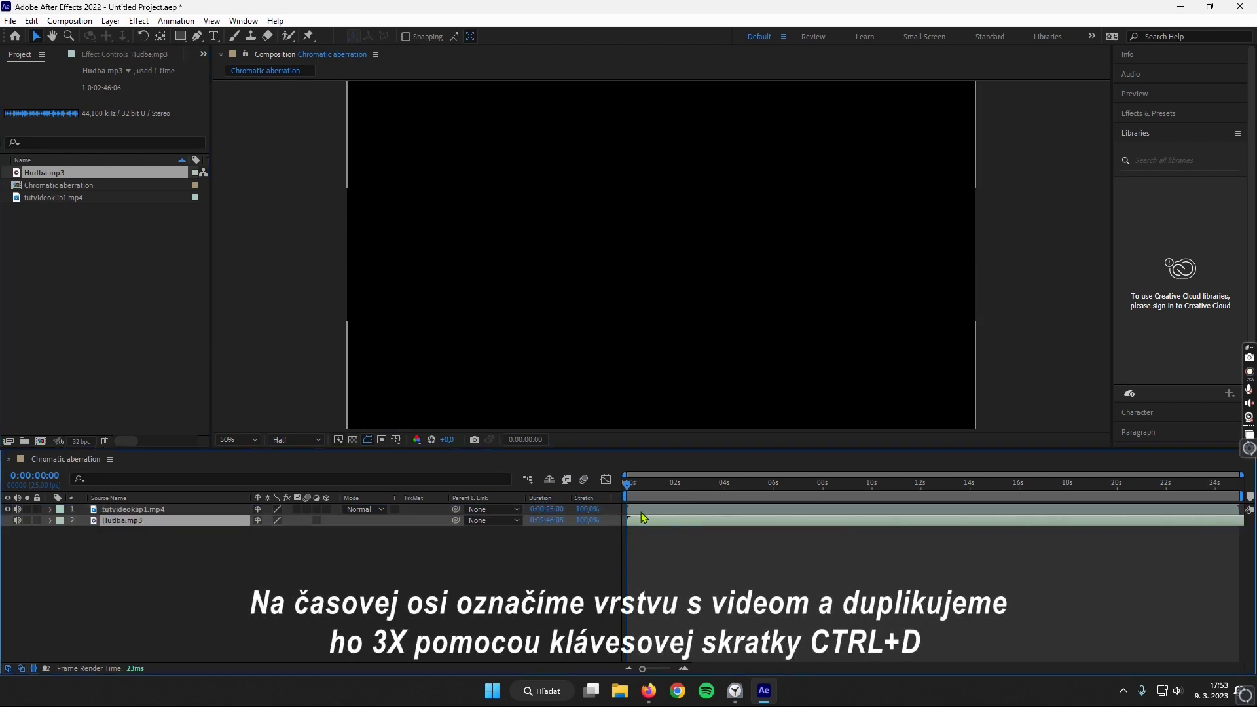
# Step: Duplicate the tutvideoklip1.mp4 video layer twice with Ctrl+D
pyautogui.click(153, 514)
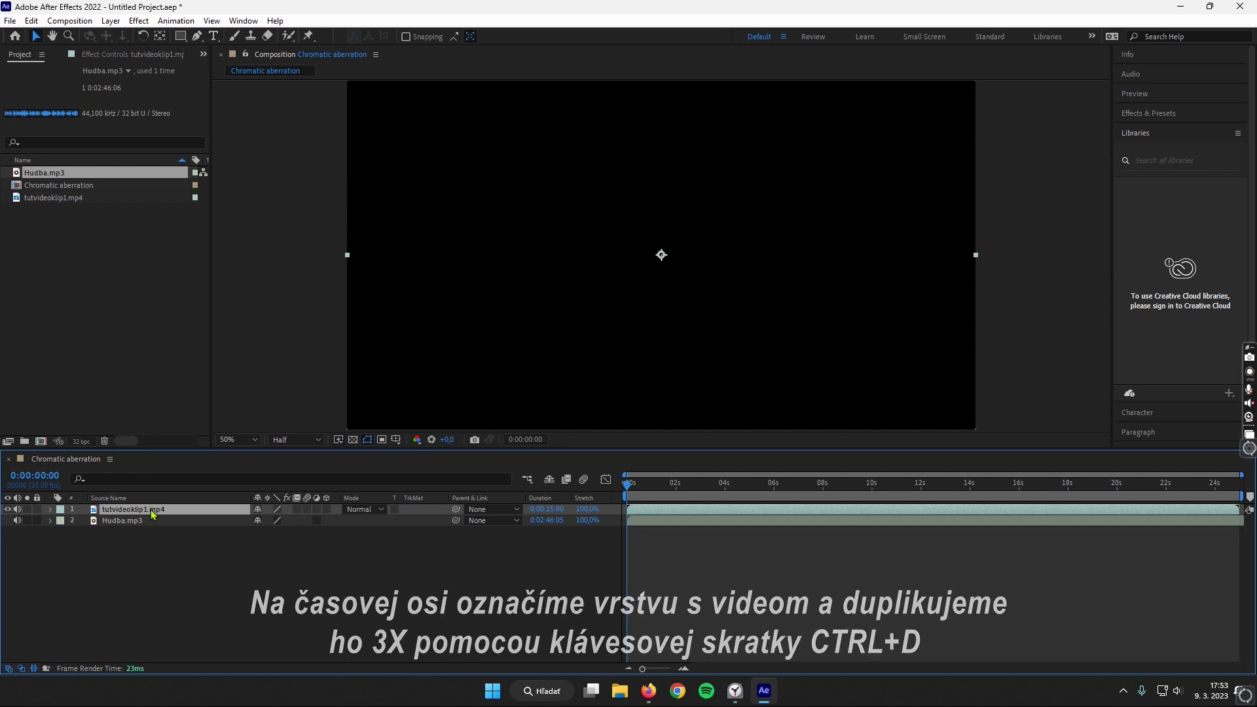
pyautogui.hotkey('ctrl', 'd')
pyautogui.hotkey('ctrl', 'd')
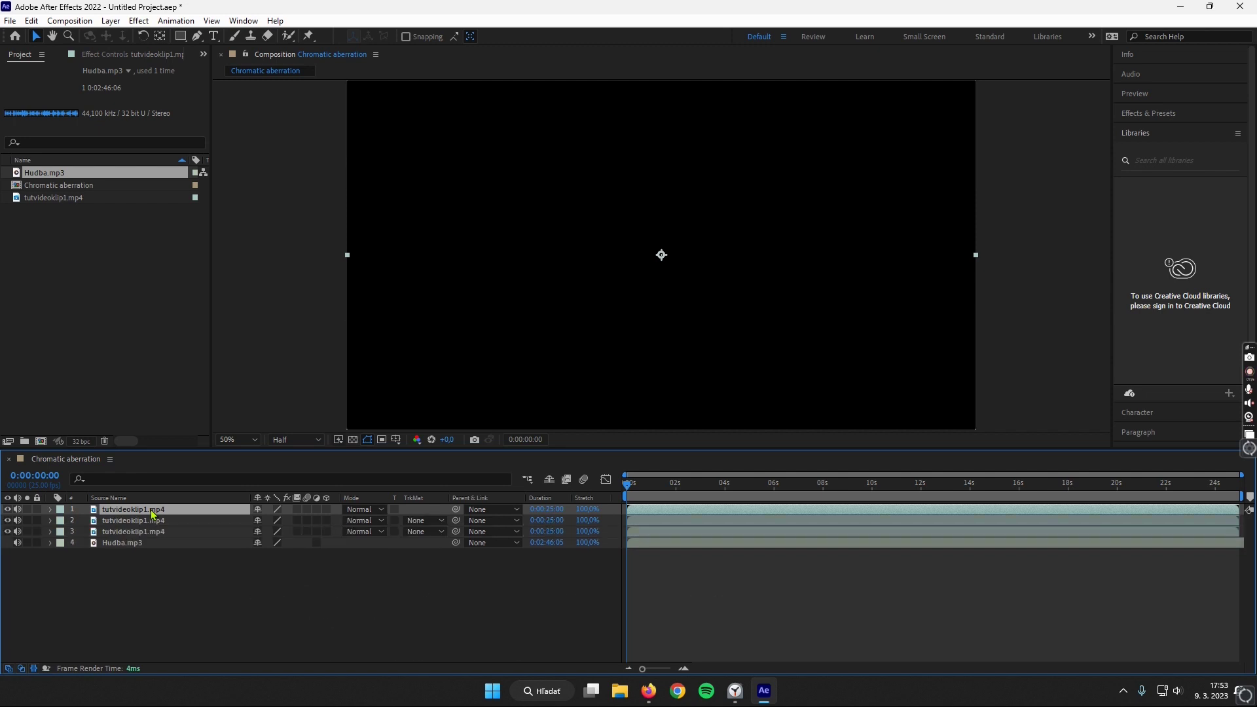
pyautogui.hotkey('ctrl', 'd')
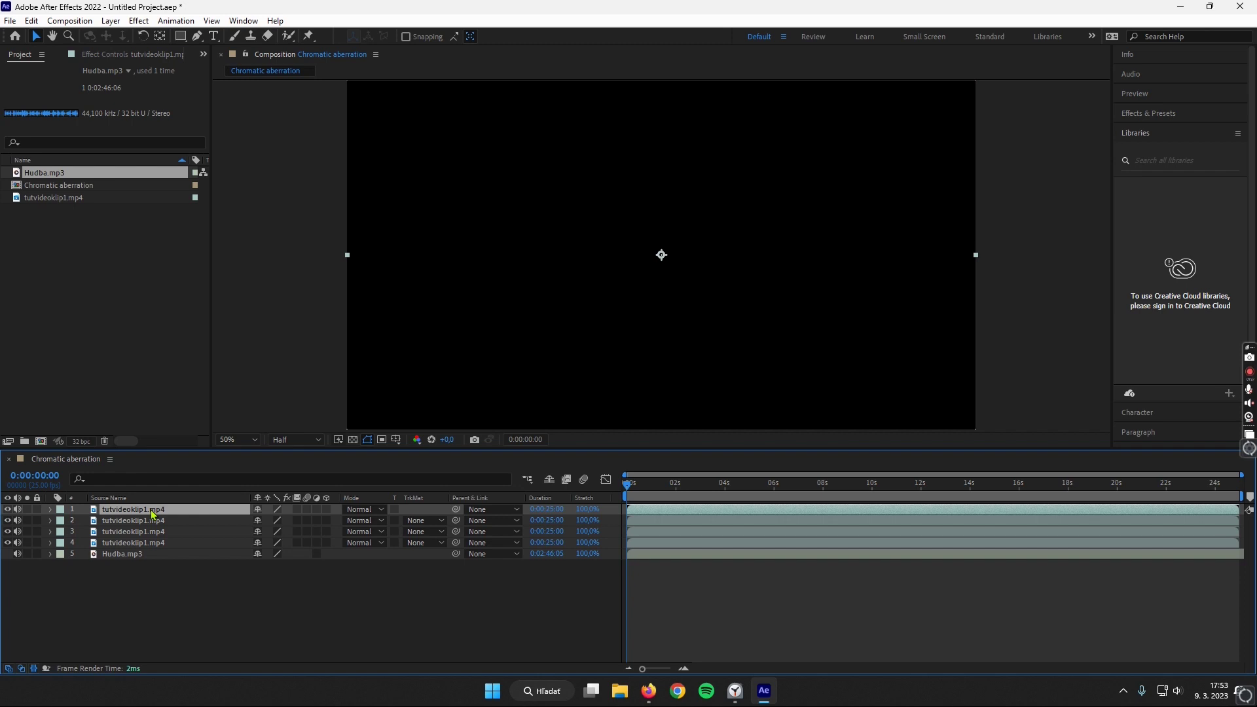
# Step: Rename layers 3, 2 and 1 to Red, Green and Blue, then preview to 0:00:02:01
pyautogui.click(154, 532)
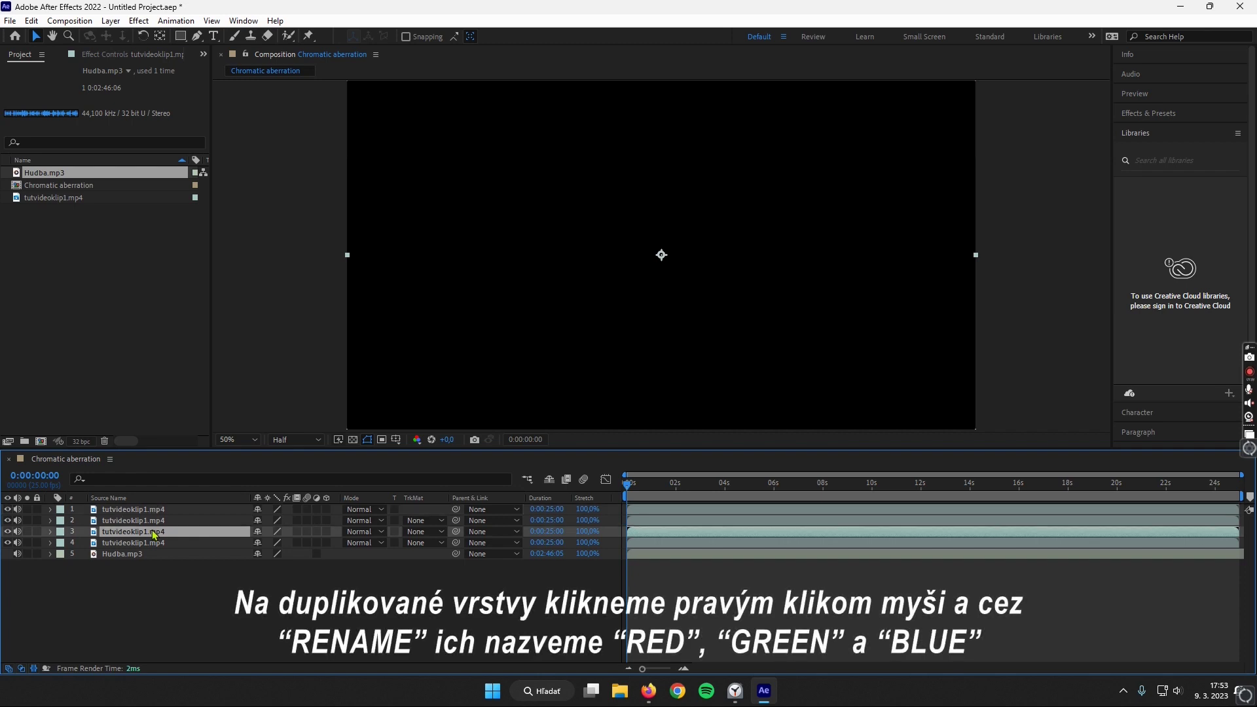
pyautogui.rightClick(154, 534)
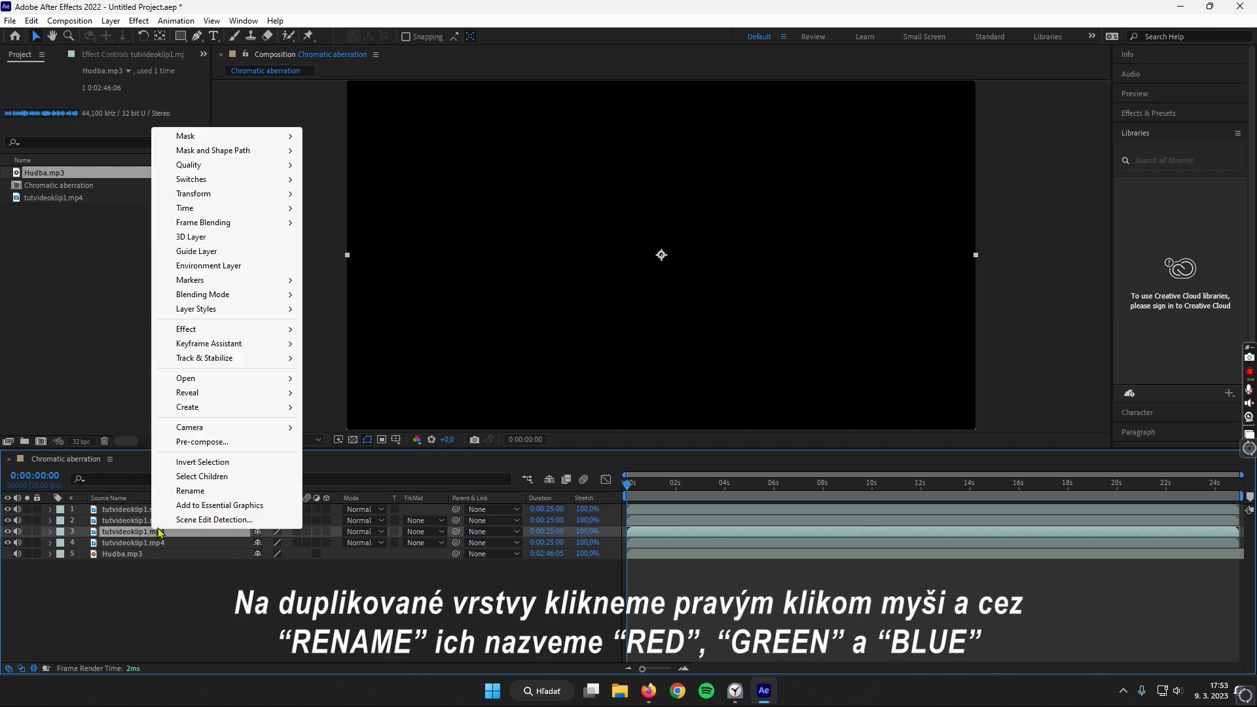
pyautogui.click(196, 491)
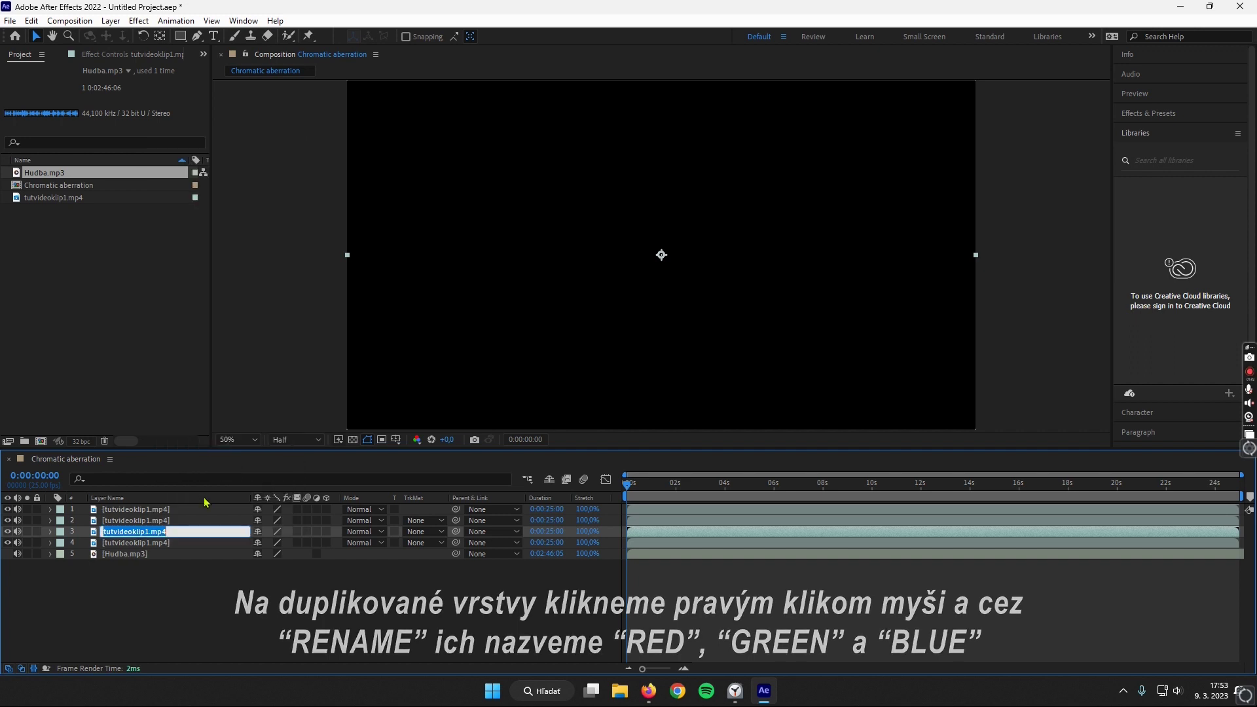
pyautogui.write('Red')
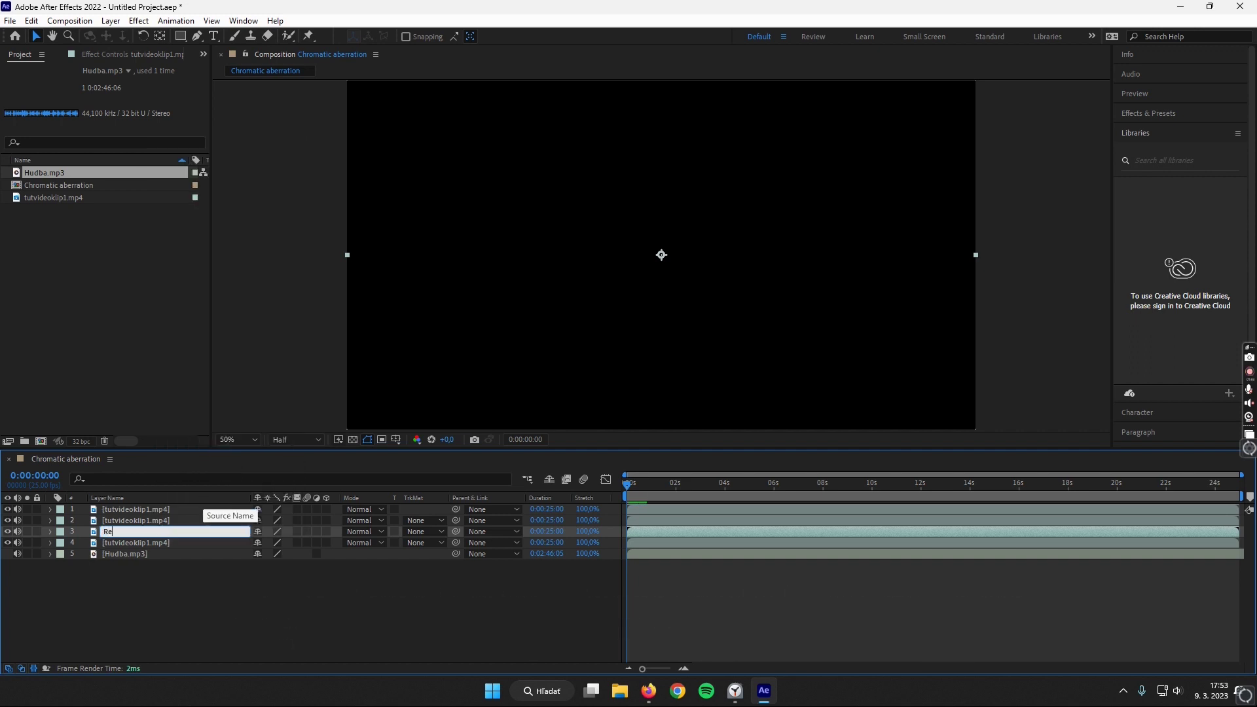
pyautogui.click(143, 521)
pyautogui.rightClick(143, 523)
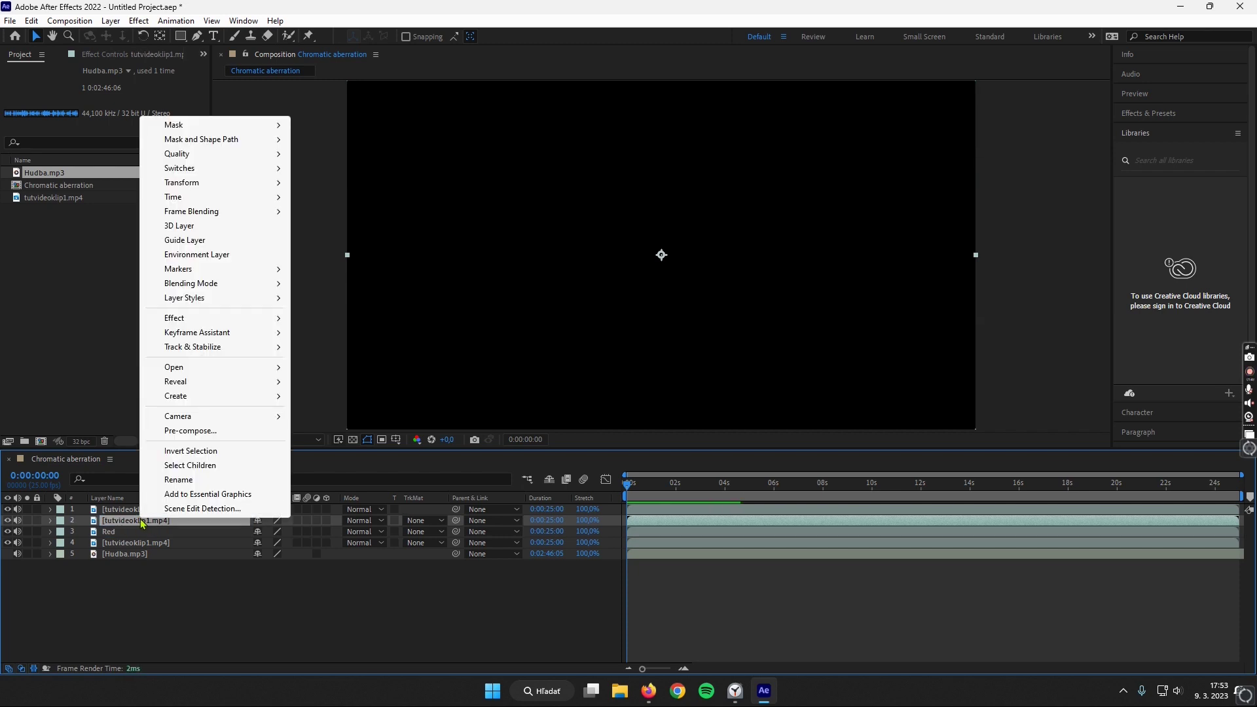
pyautogui.click(174, 481)
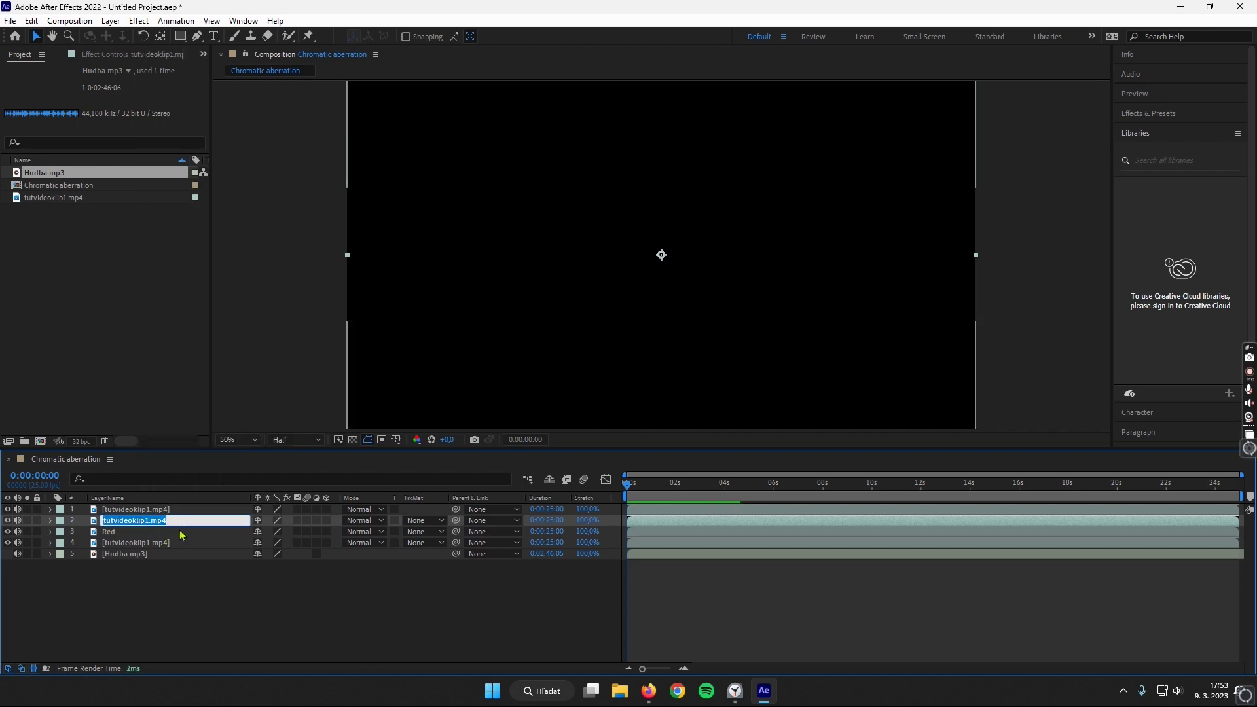
pyautogui.write('Green')
pyautogui.click(145, 510)
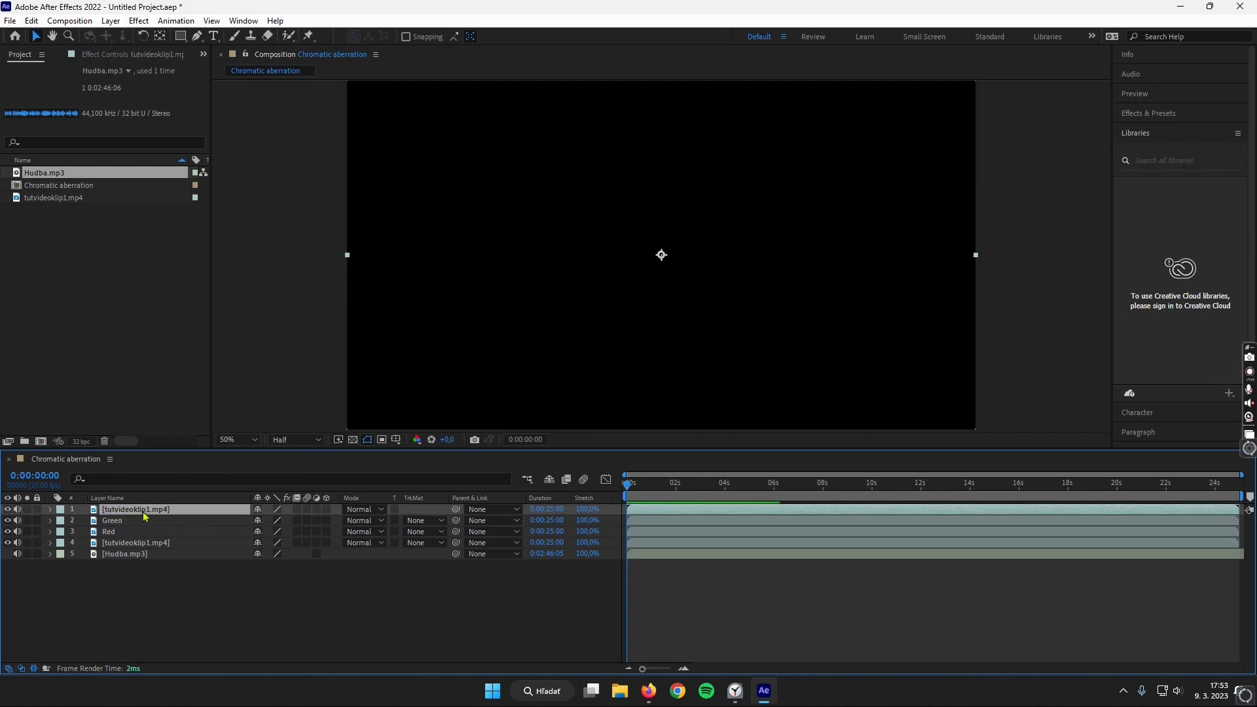
pyautogui.rightClick(143, 511)
pyautogui.click(181, 472)
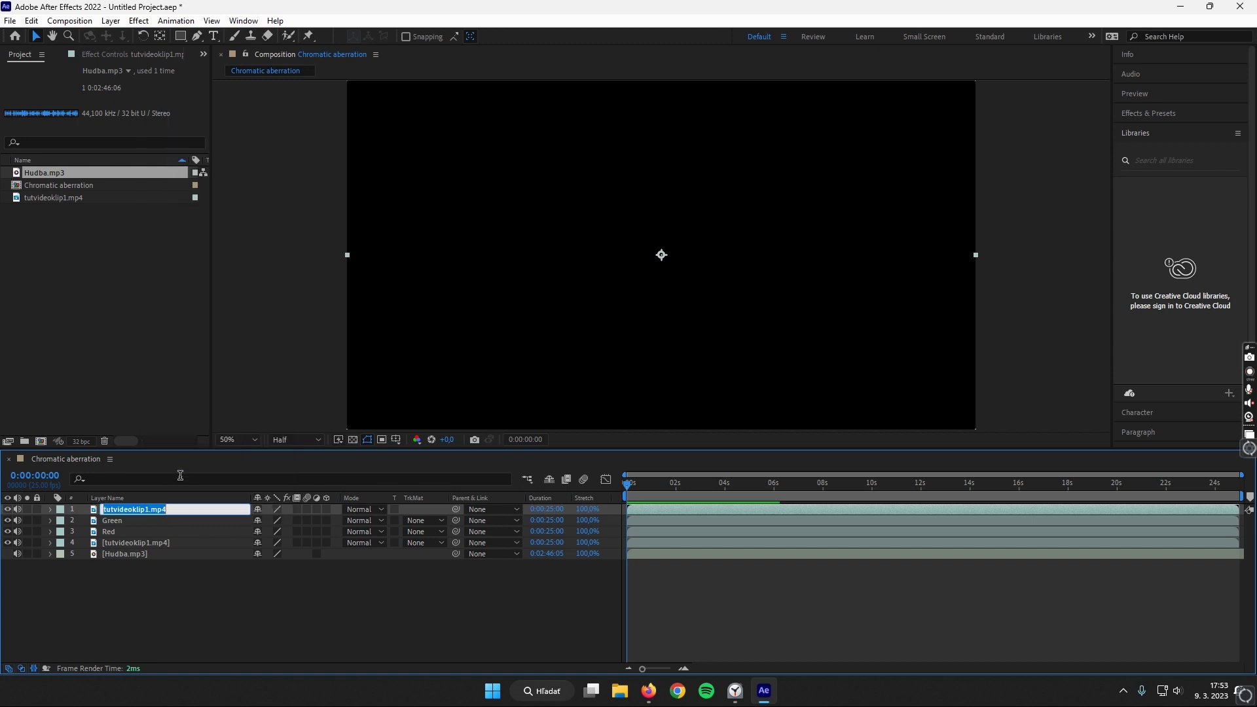
pyautogui.write('Blue')
pyautogui.click(207, 581)
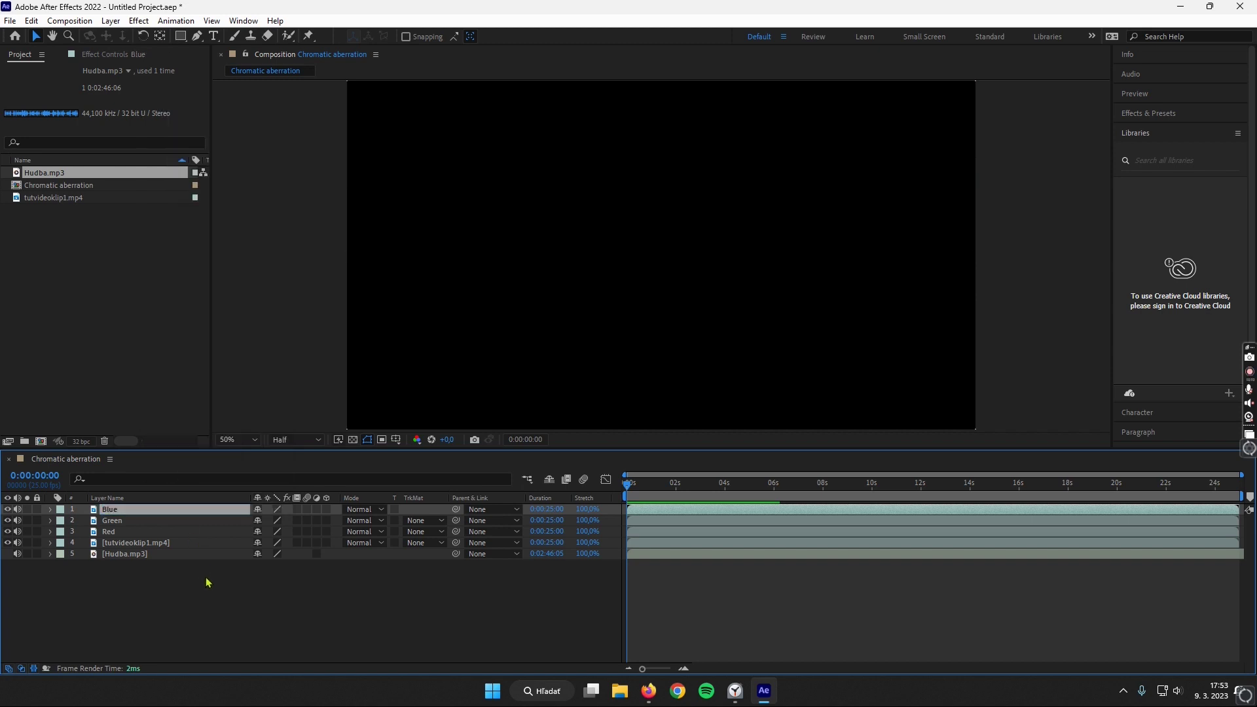
pyautogui.press('space')
pyautogui.moveTo(654, 492); pyautogui.dragTo(678, 484)
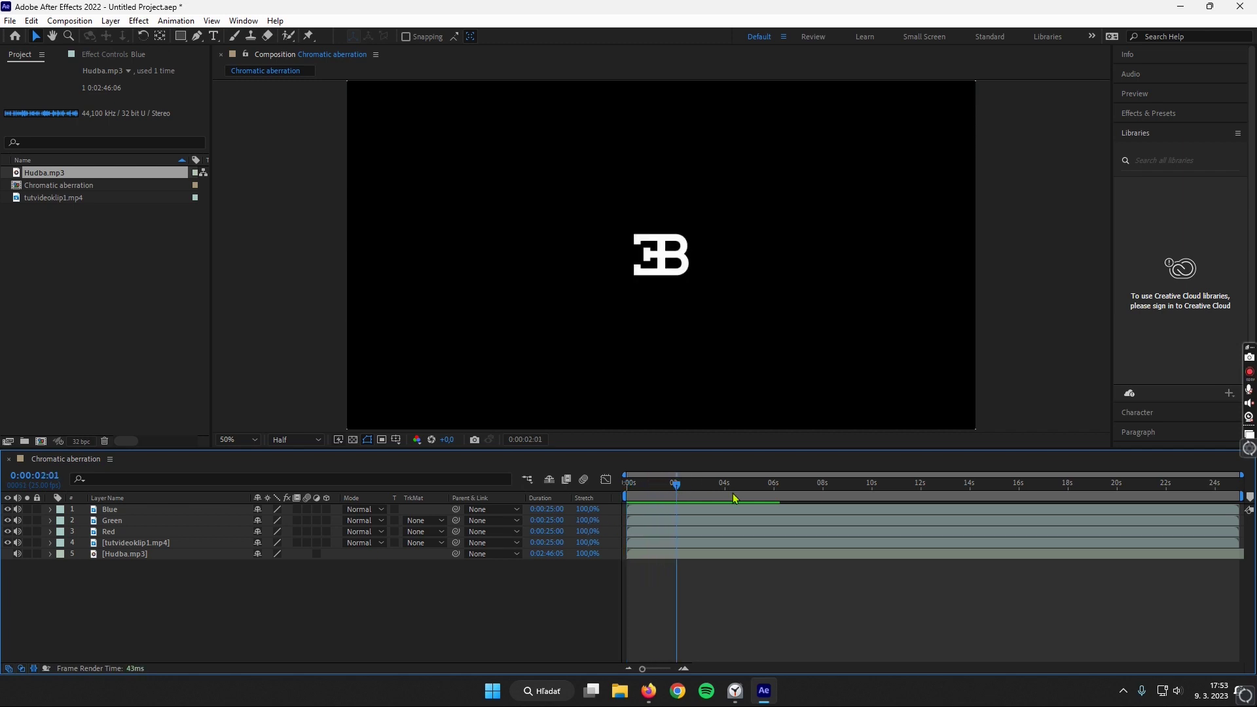
# Step: Apply Effect > Channel > Set Channels to the Red, Green and Blue layers
pyautogui.click(111, 533)
pyautogui.keyDown('shift'); pyautogui.click(113, 514); pyautogui.keyUp('shift')
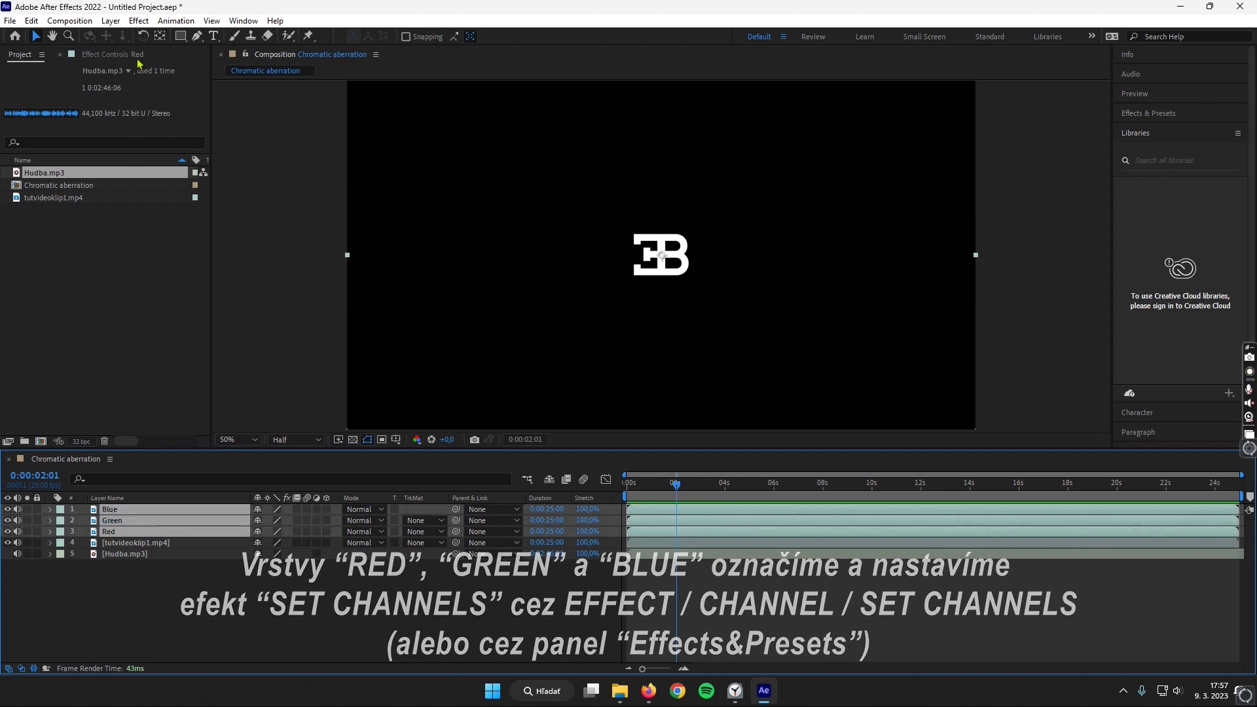
pyautogui.click(140, 22)
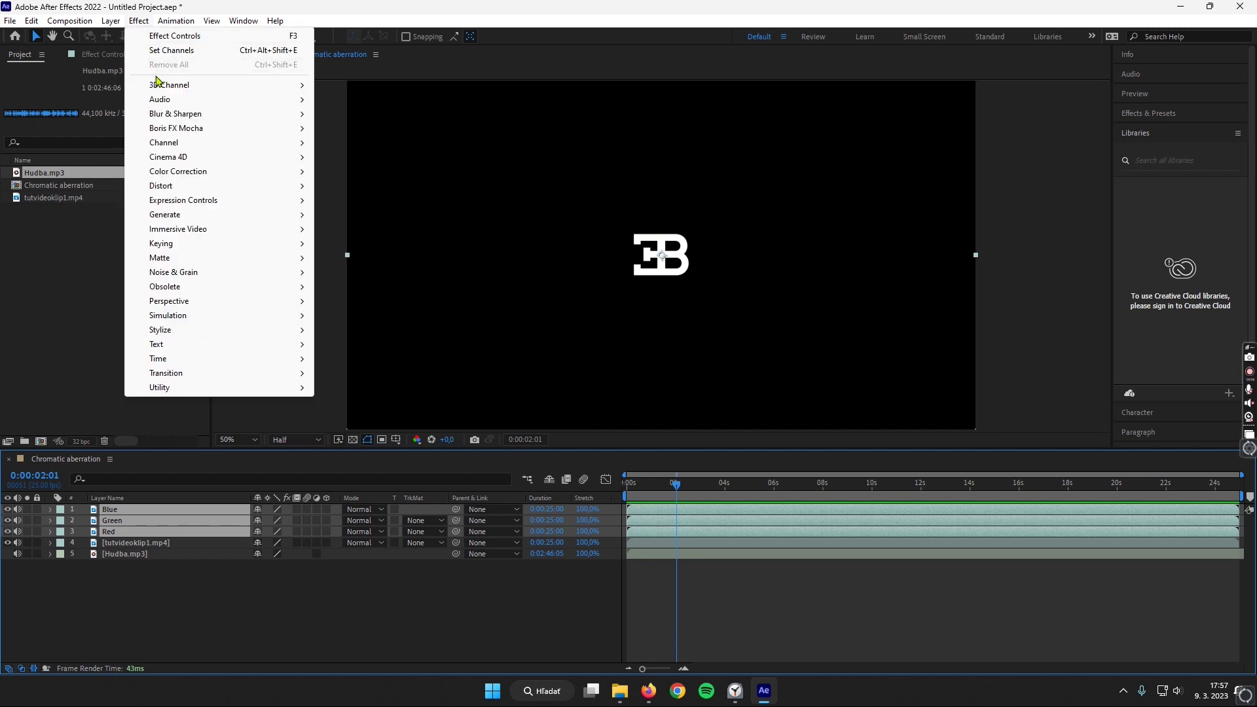
pyautogui.moveTo(175, 145)
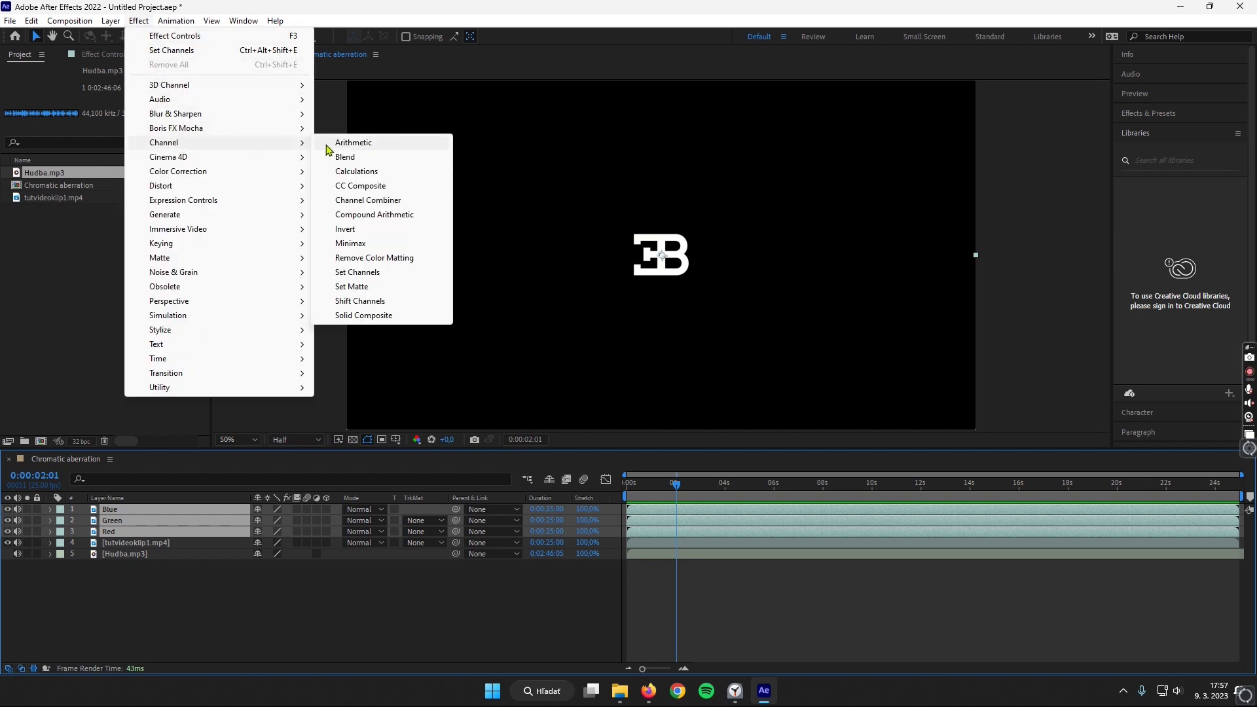
pyautogui.click(360, 275)
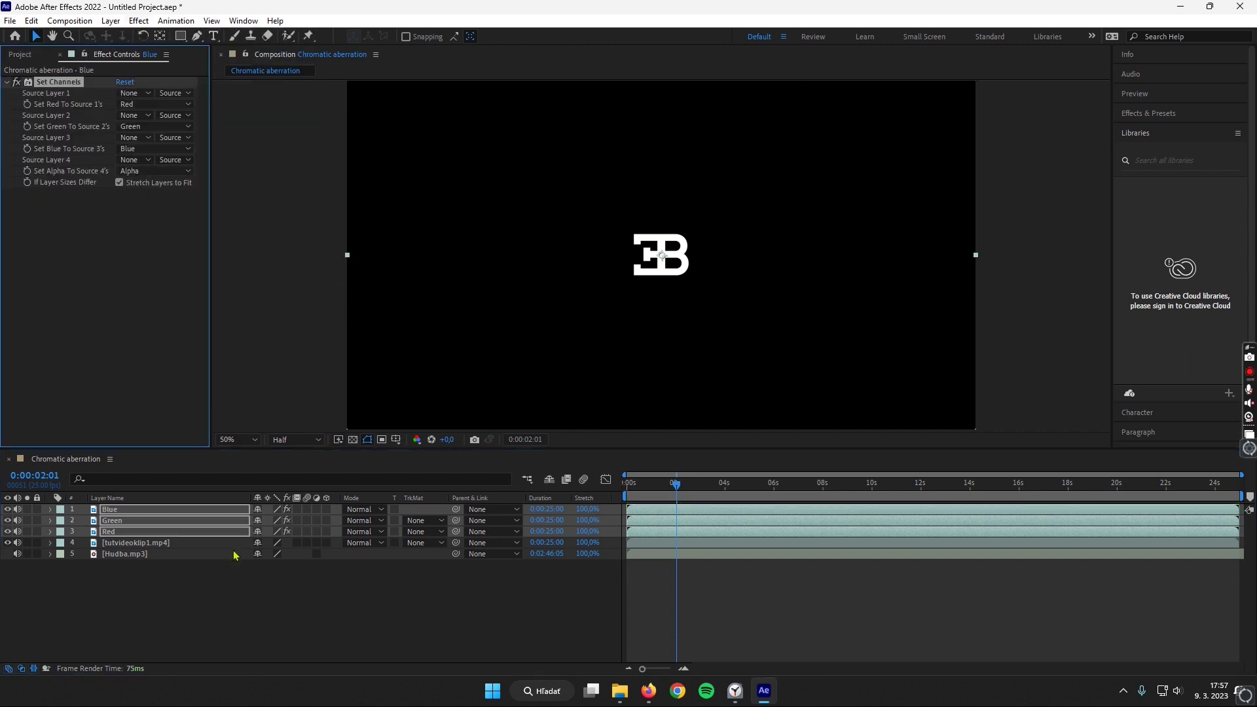
pyautogui.click(222, 585)
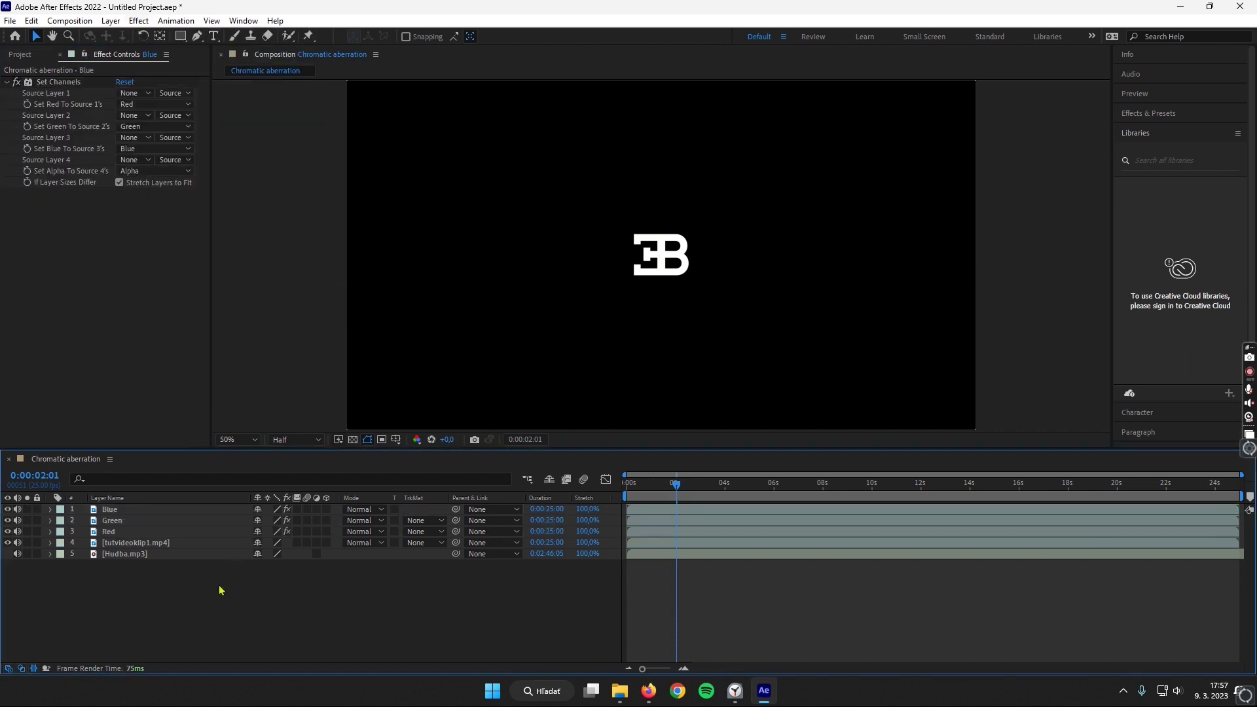
# Step: Turn off the green and blue sources in the Red layer's Set Channels
pyautogui.click(113, 535)
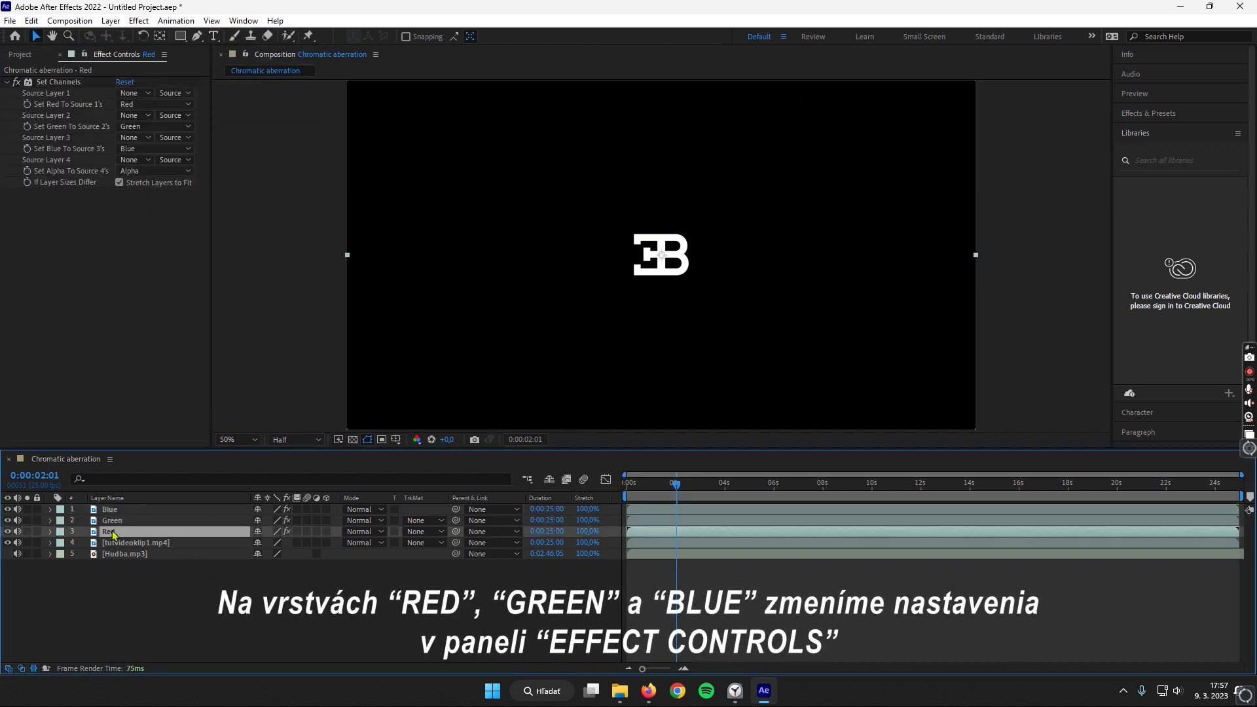
pyautogui.click(155, 128)
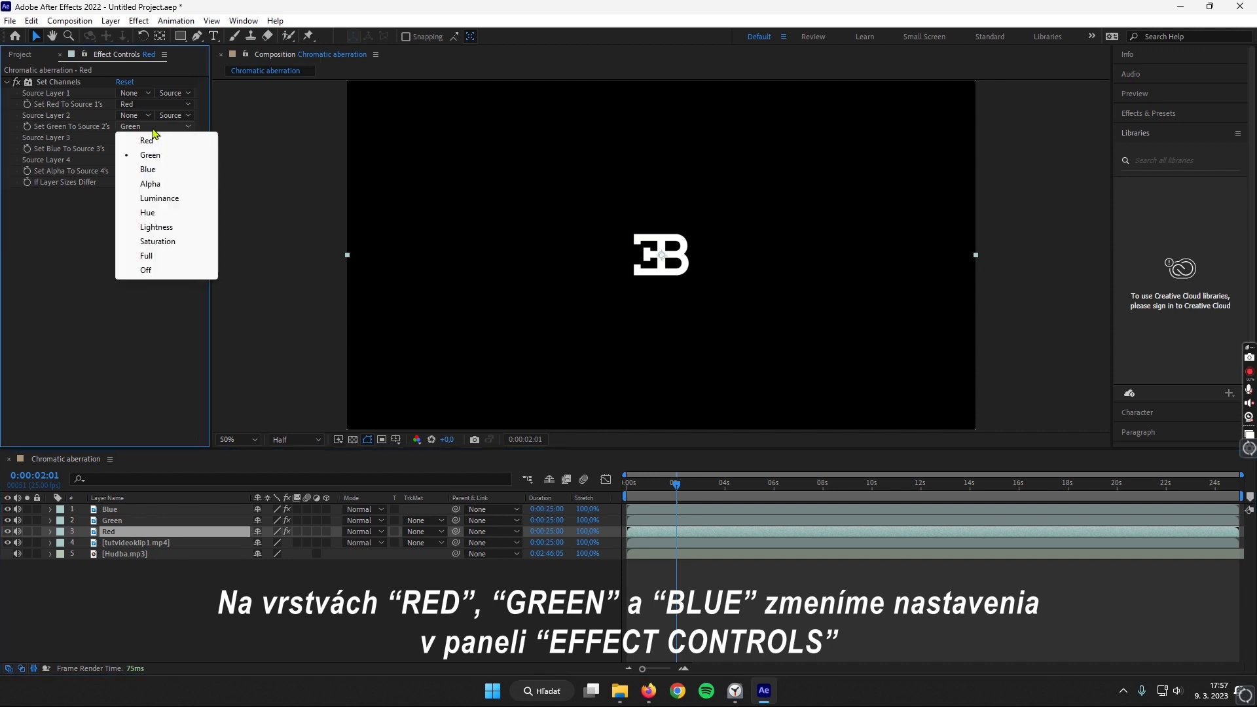
pyautogui.click(149, 270)
pyautogui.click(145, 149)
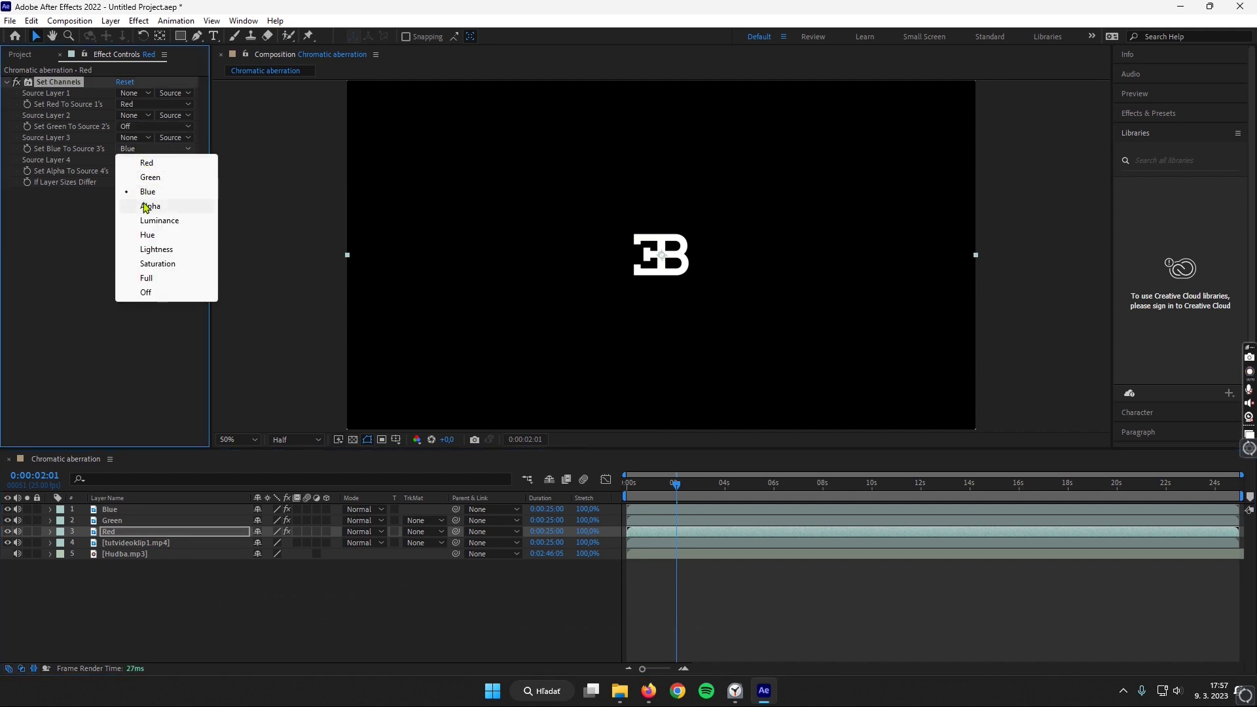
pyautogui.click(146, 293)
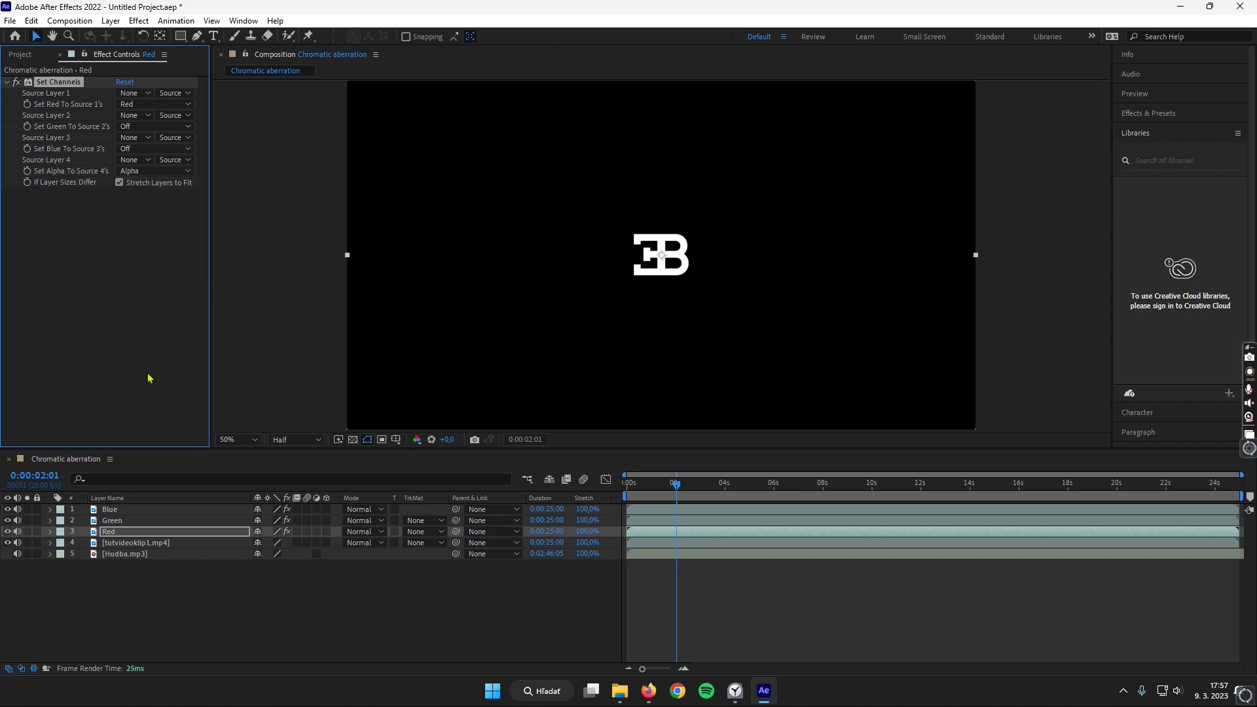
# Step: Turn off the red and blue sources in the Green layer's Set Channels
pyautogui.click(132, 522)
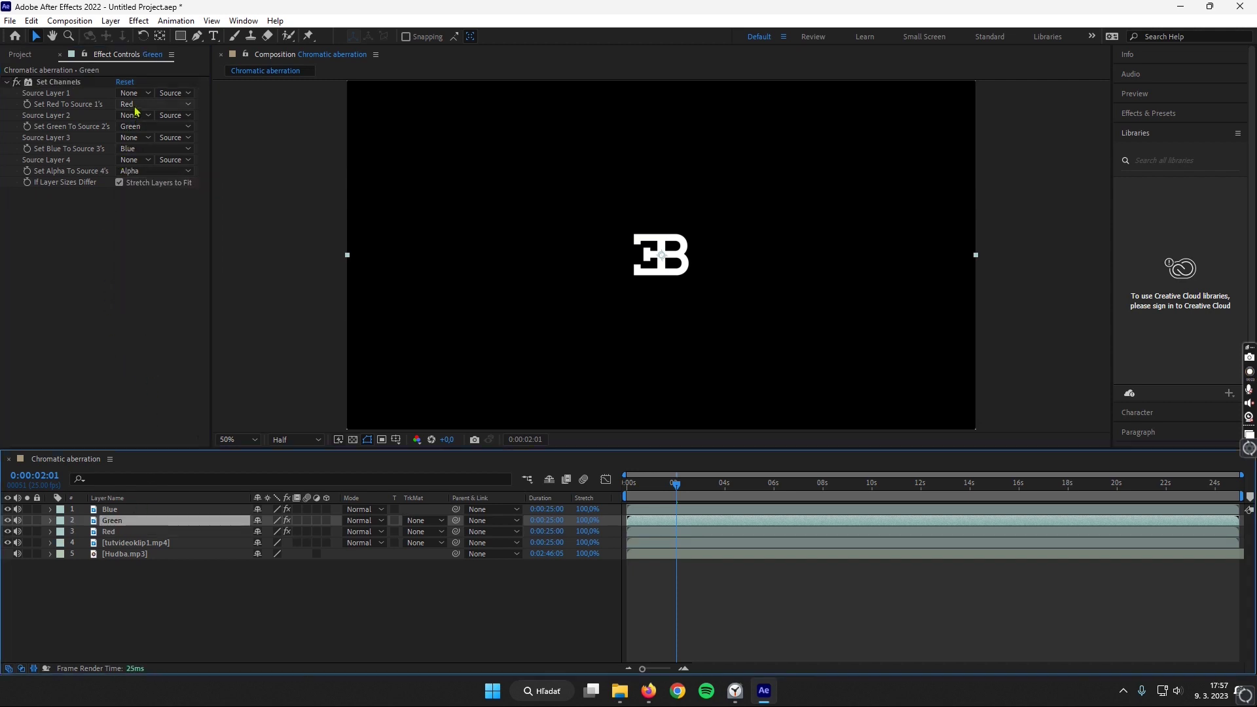
pyautogui.click(136, 105)
pyautogui.click(145, 247)
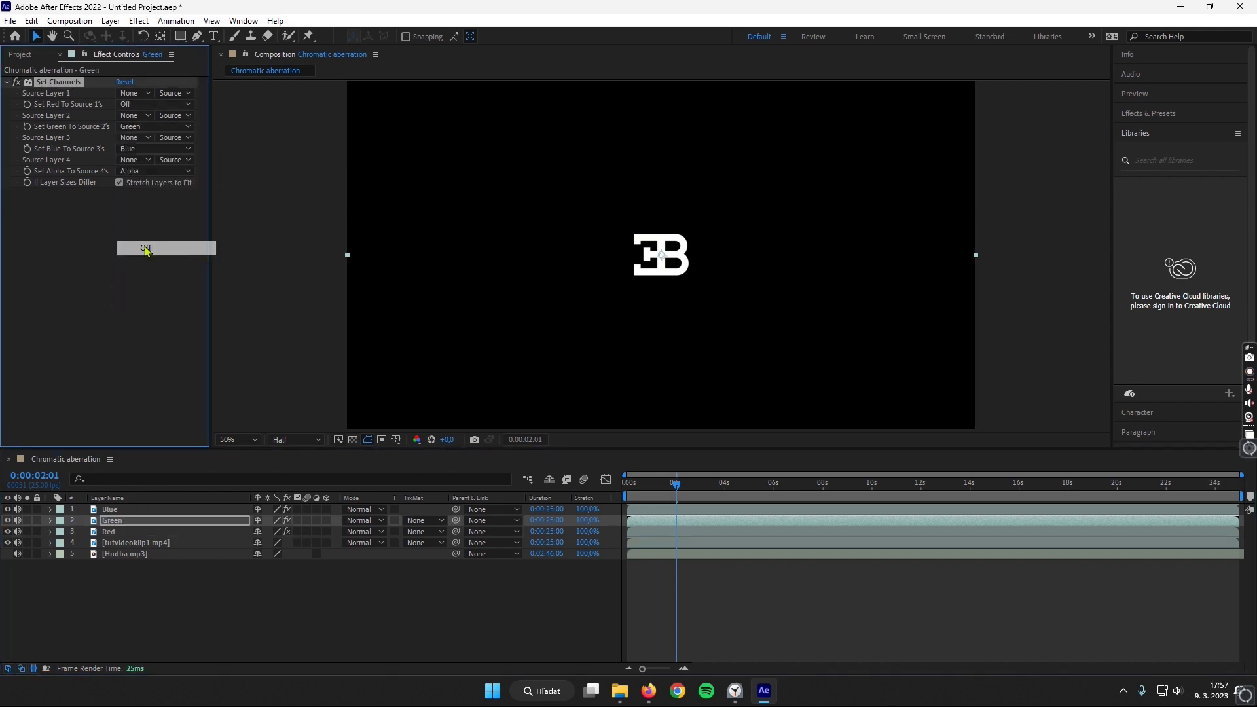
pyautogui.click(136, 149)
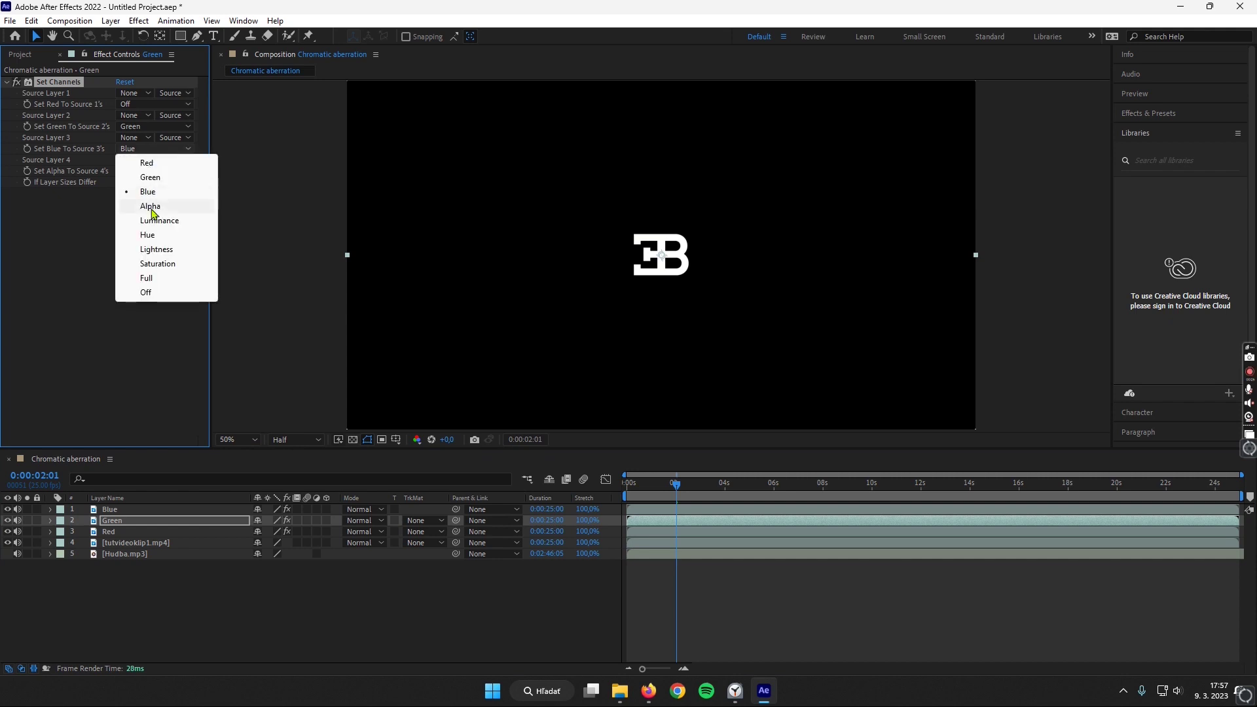
pyautogui.click(149, 293)
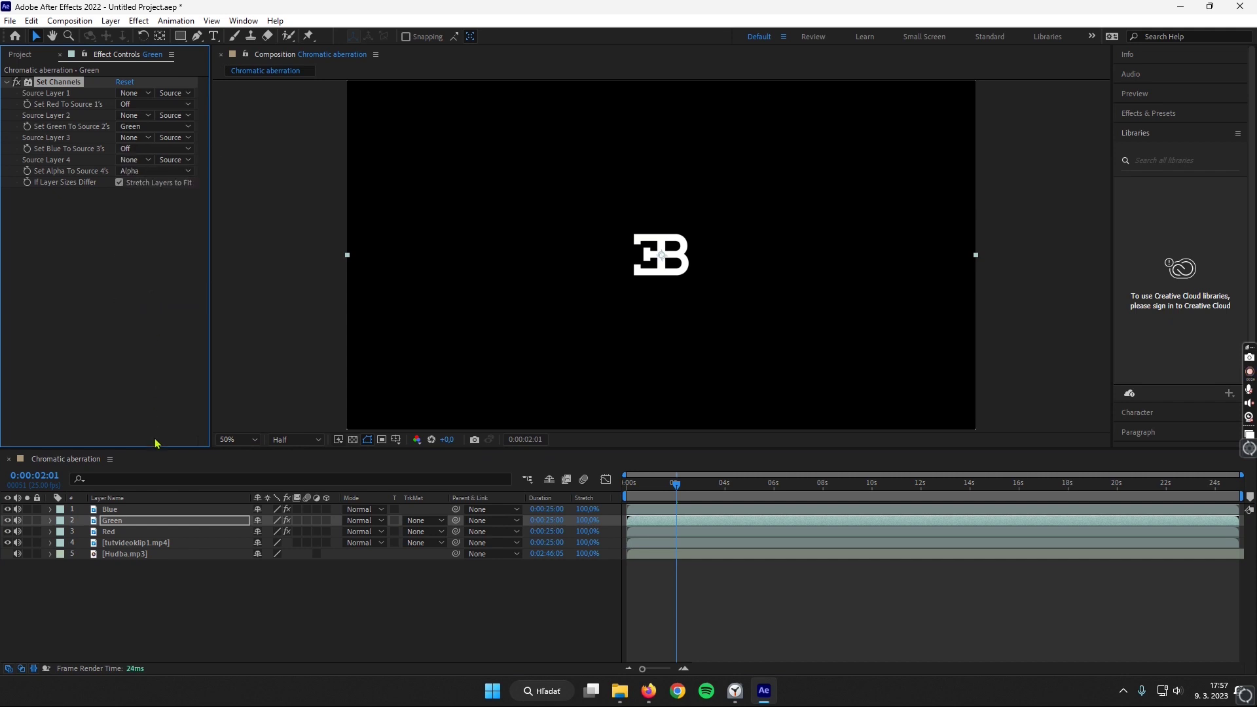
# Step: Turn off the red and green sources in the Blue layer's Set Channels
pyautogui.click(155, 510)
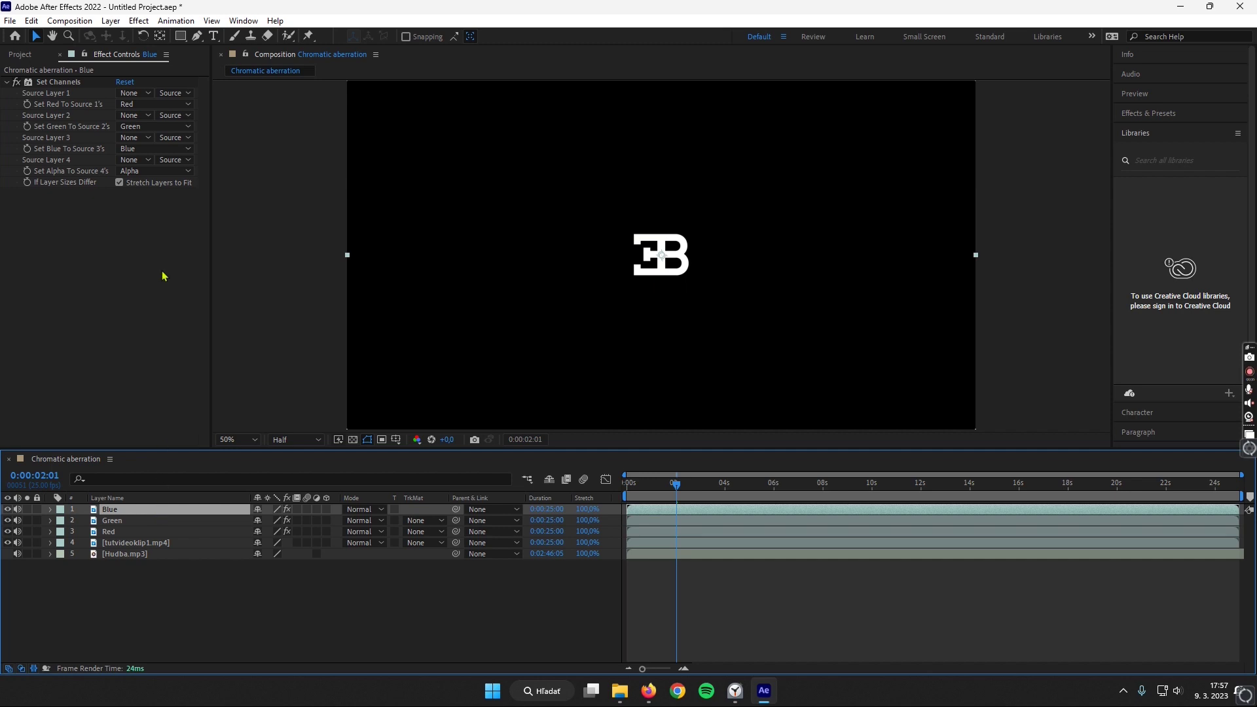
pyautogui.click(147, 104)
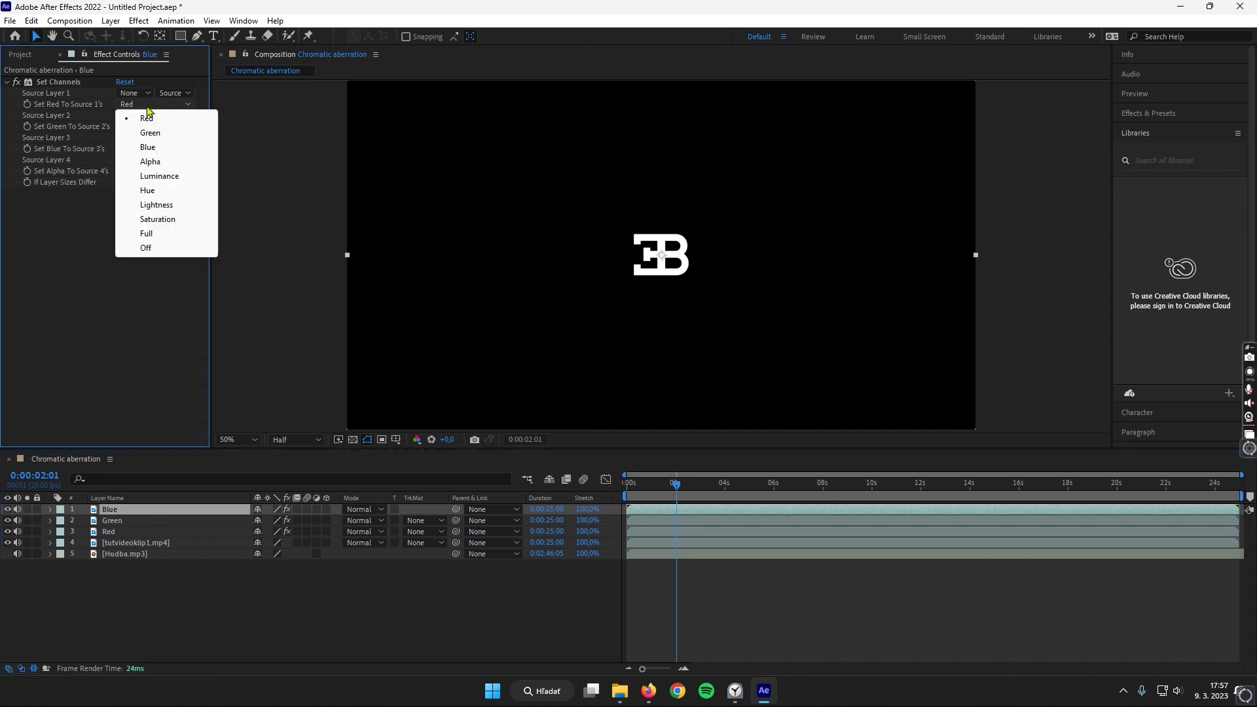
pyautogui.click(147, 247)
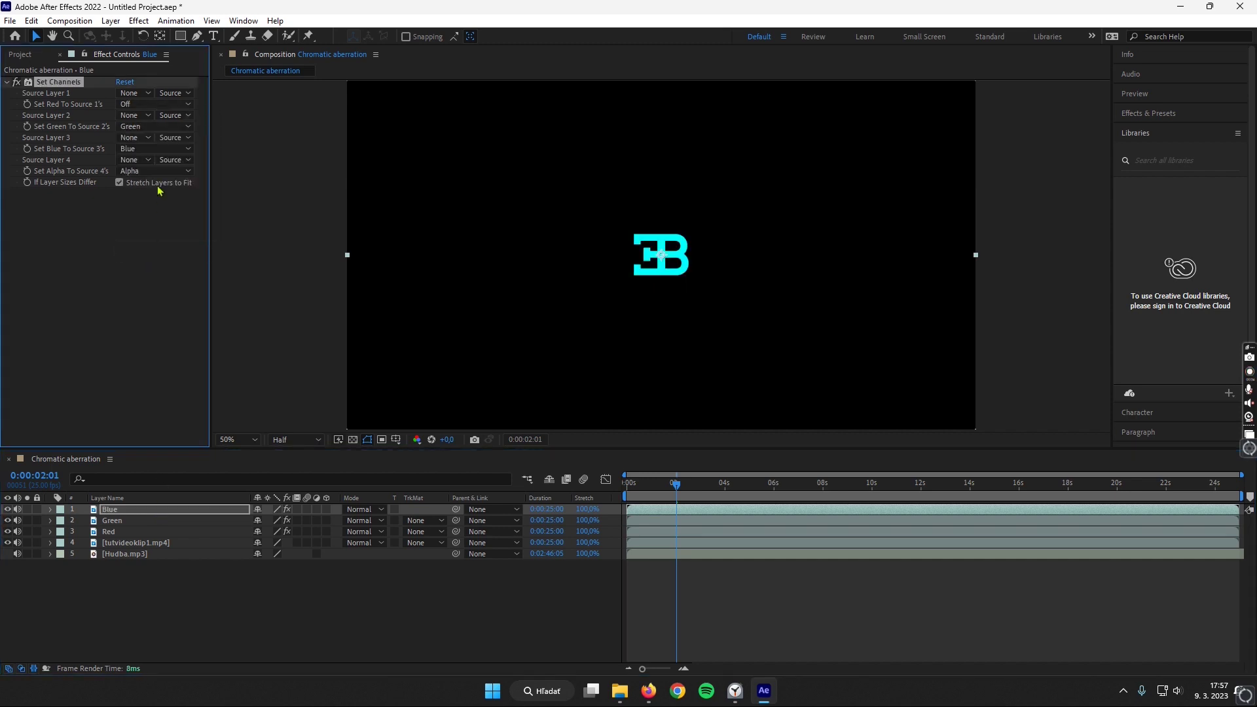
pyautogui.click(155, 126)
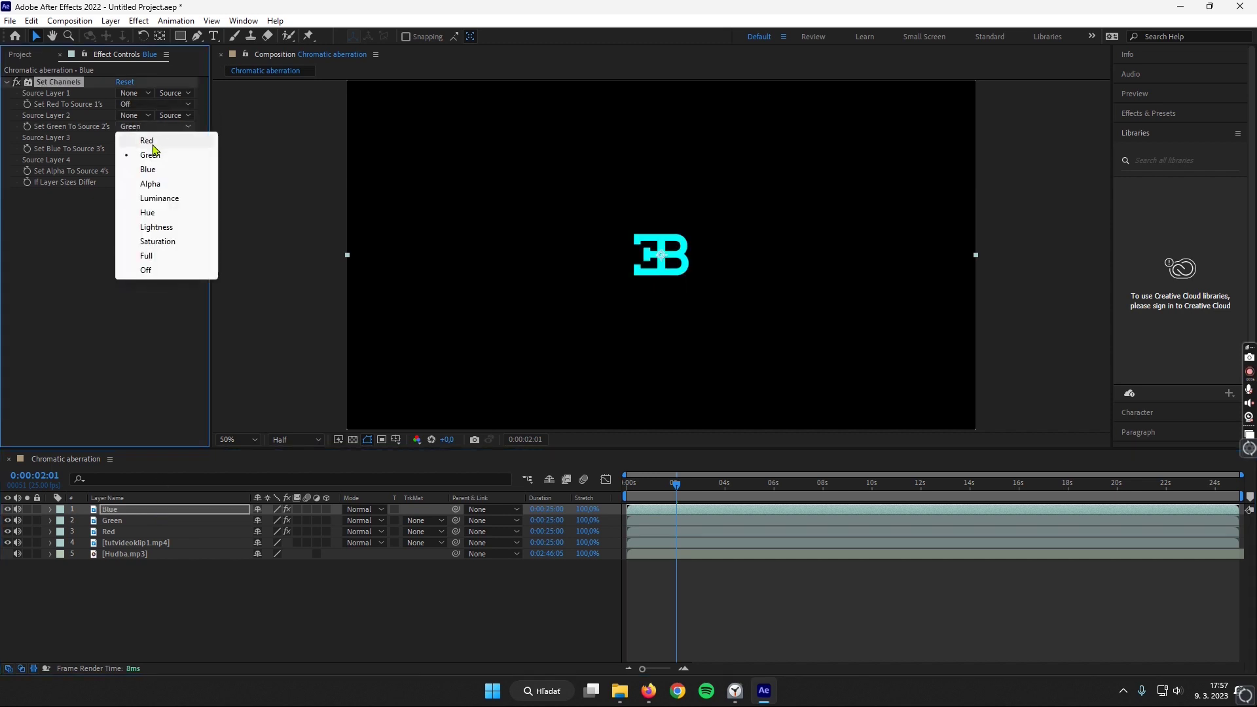
pyautogui.click(161, 270)
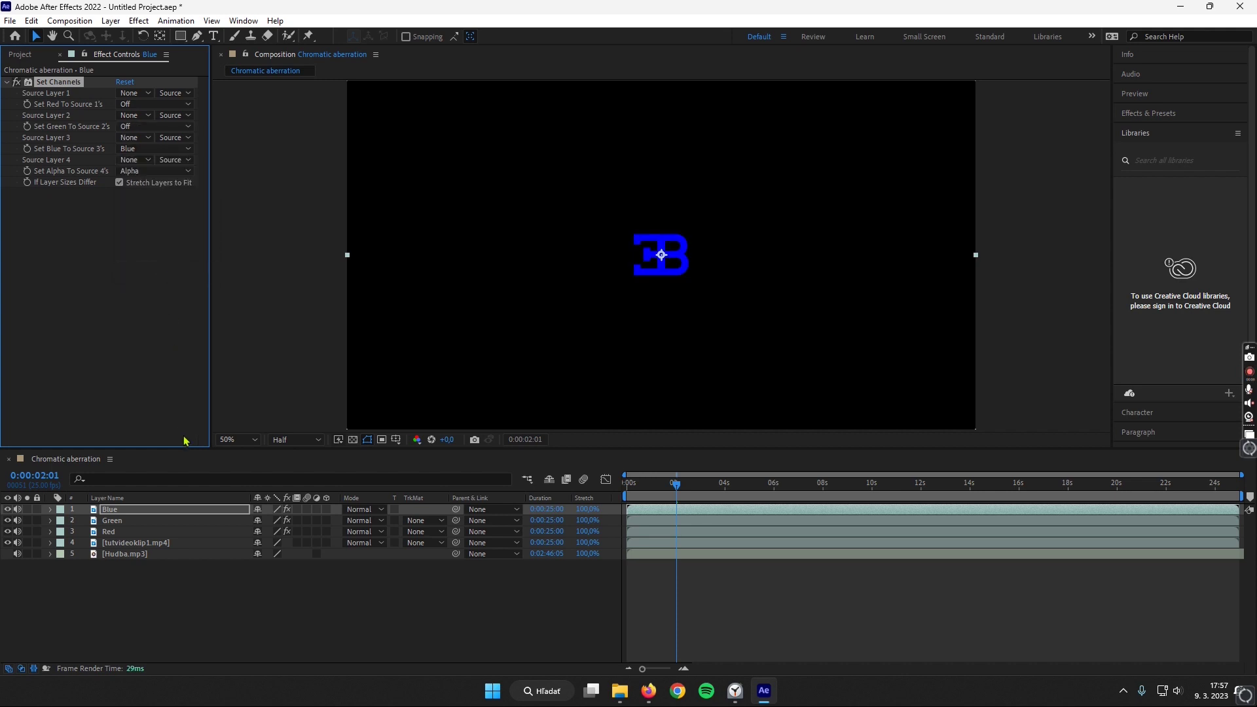
# Step: Set the Red, Green and Blue layers' blending mode to Screen
pyautogui.click(199, 592)
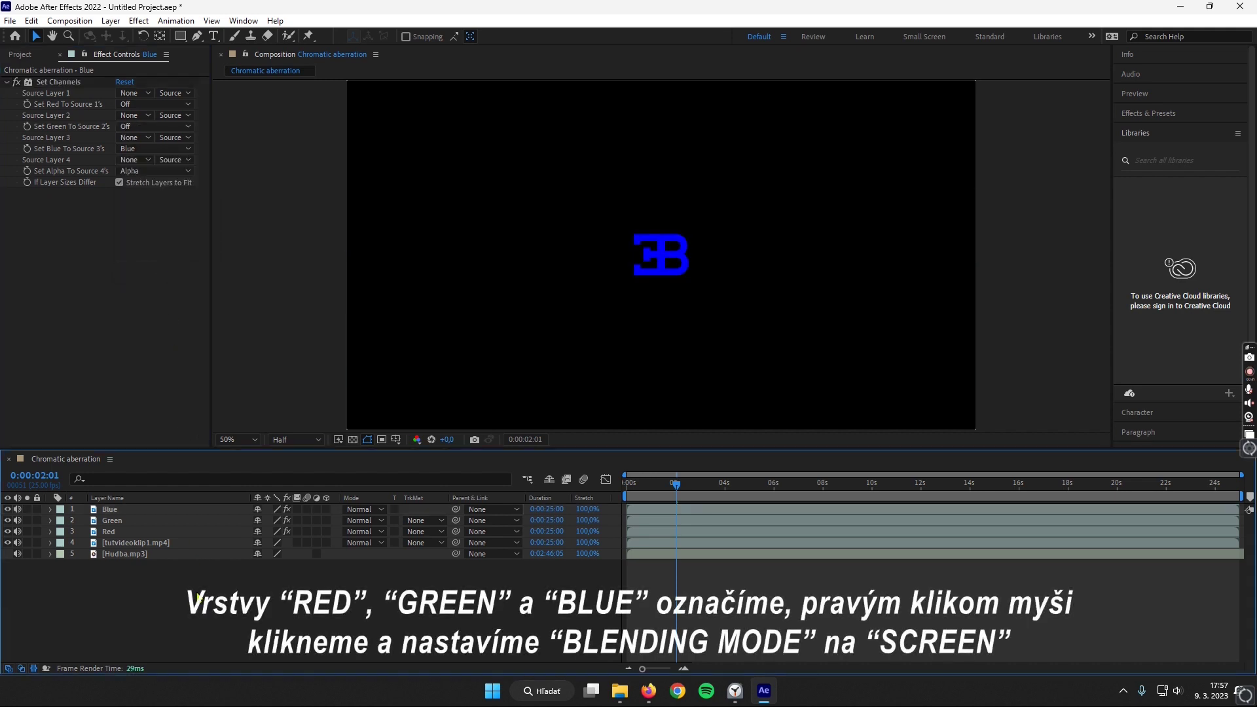
pyautogui.click(138, 533)
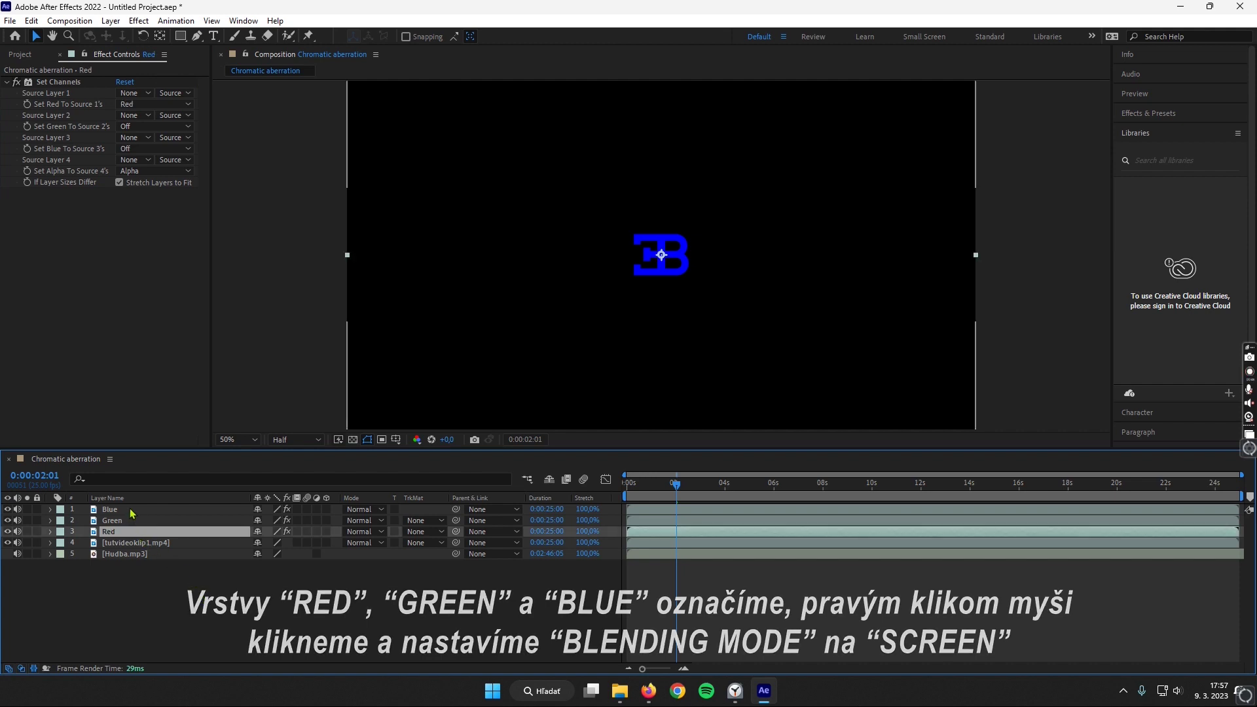
pyautogui.keyDown('shift'); pyautogui.click(130, 509); pyautogui.keyUp('shift')
pyautogui.rightClick(130, 508)
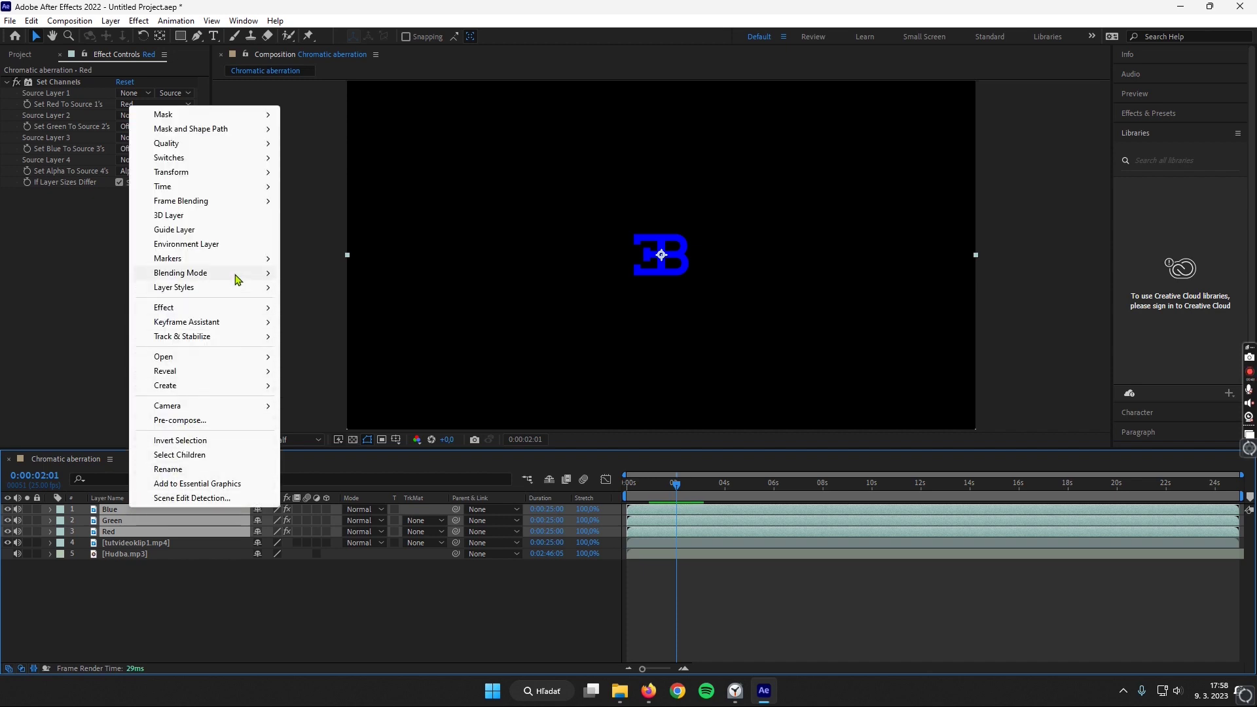
pyautogui.moveTo(236, 273)
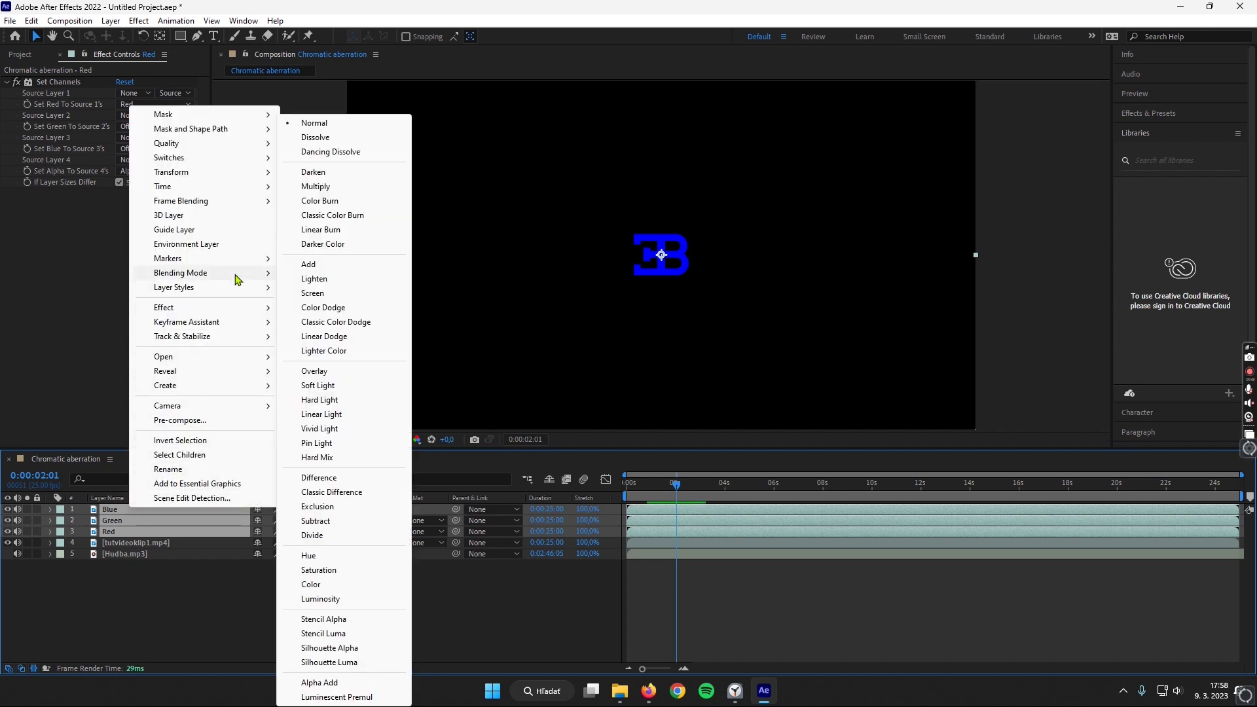
pyautogui.click(323, 294)
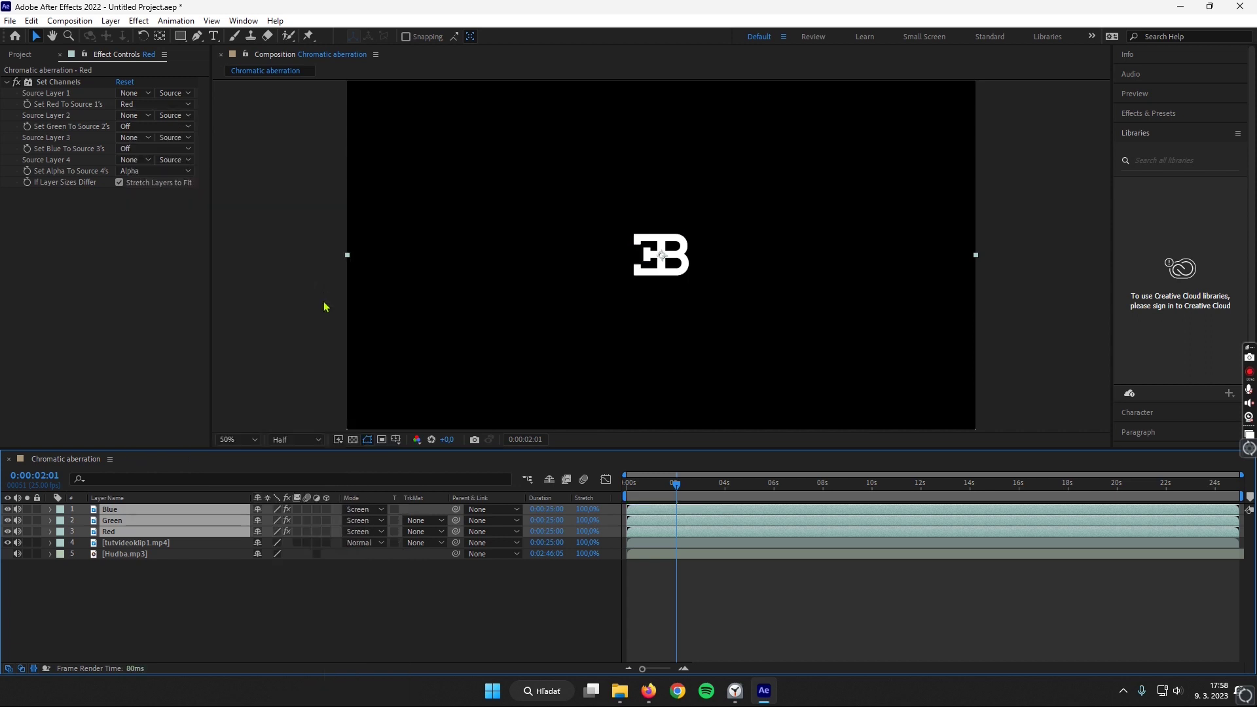
pyautogui.click(330, 568)
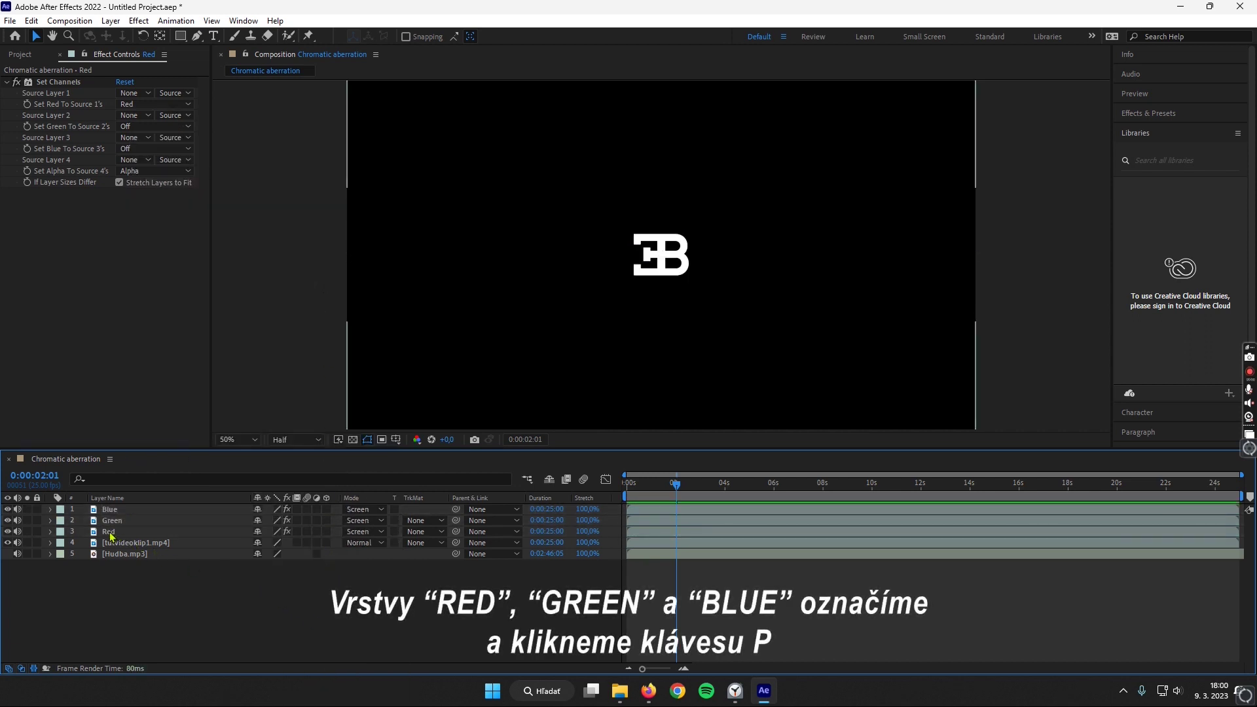
# Step: Show Position on the three colour layers and add an expression to Blue's Position
pyautogui.click(109, 532)
pyautogui.keyDown('shift'); pyautogui.click(110, 511); pyautogui.keyUp('shift')
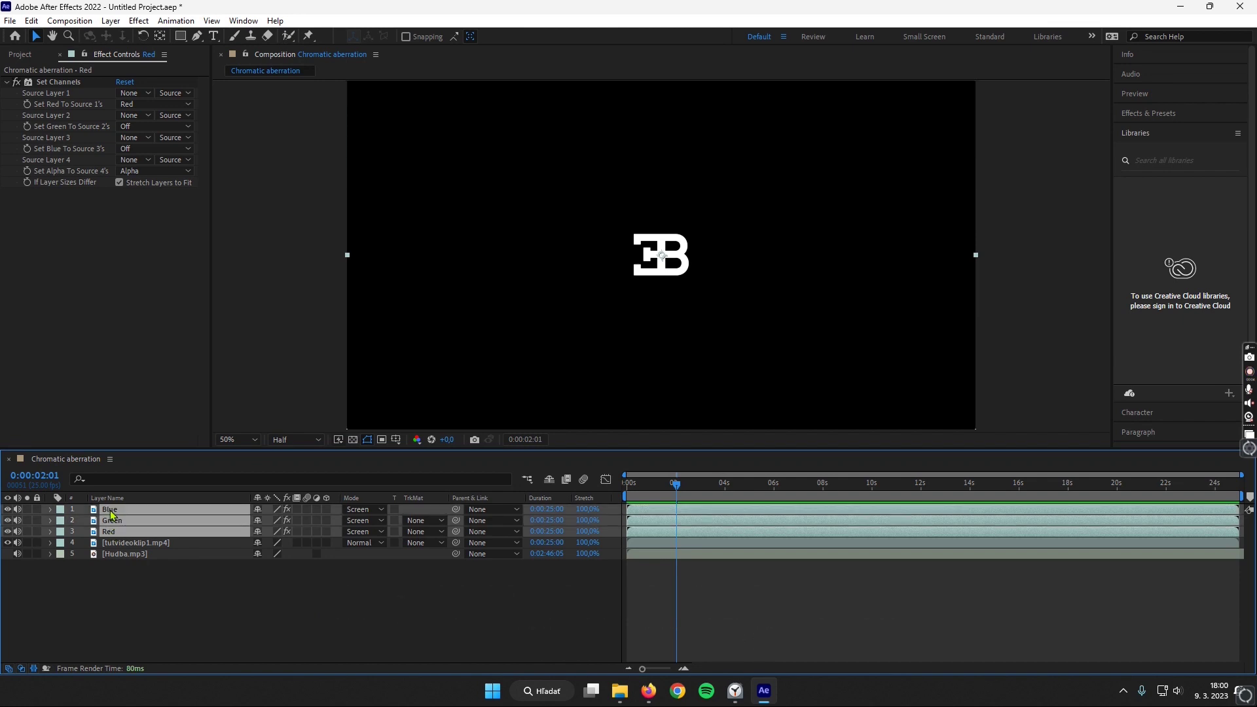
pyautogui.press('p')
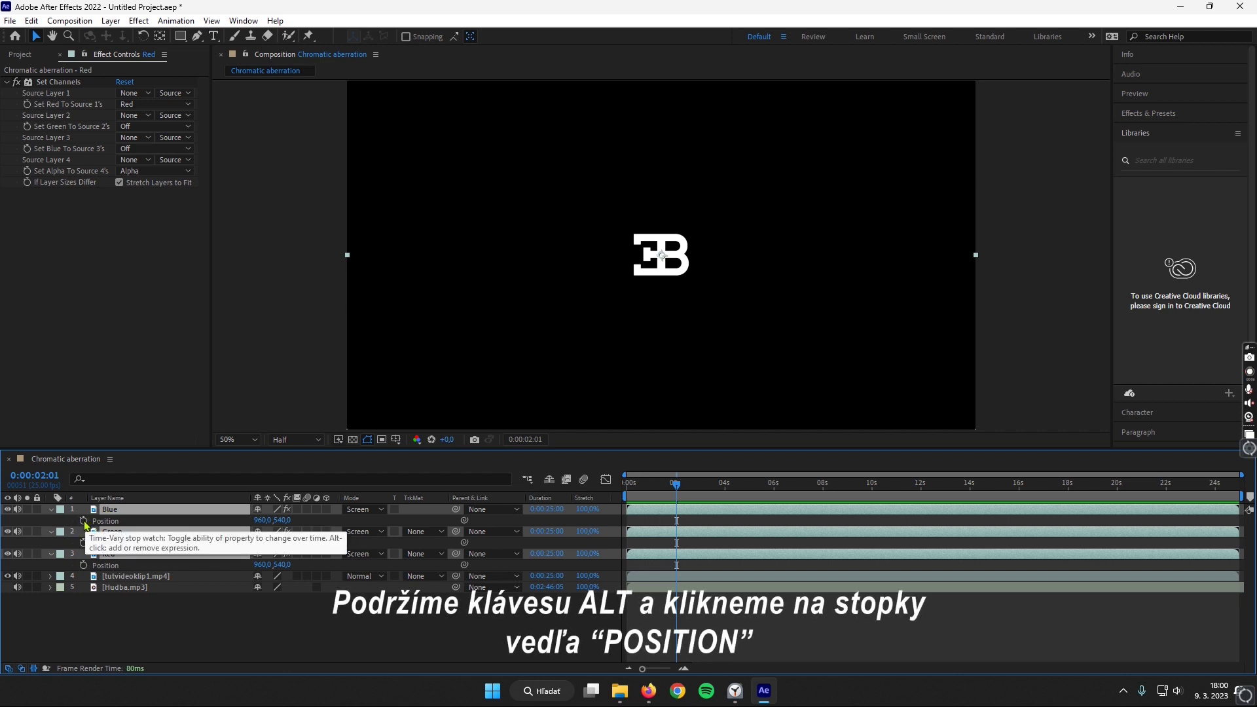
pyautogui.keyDown('alt'); pyautogui.click(84, 521); pyautogui.keyUp('alt')
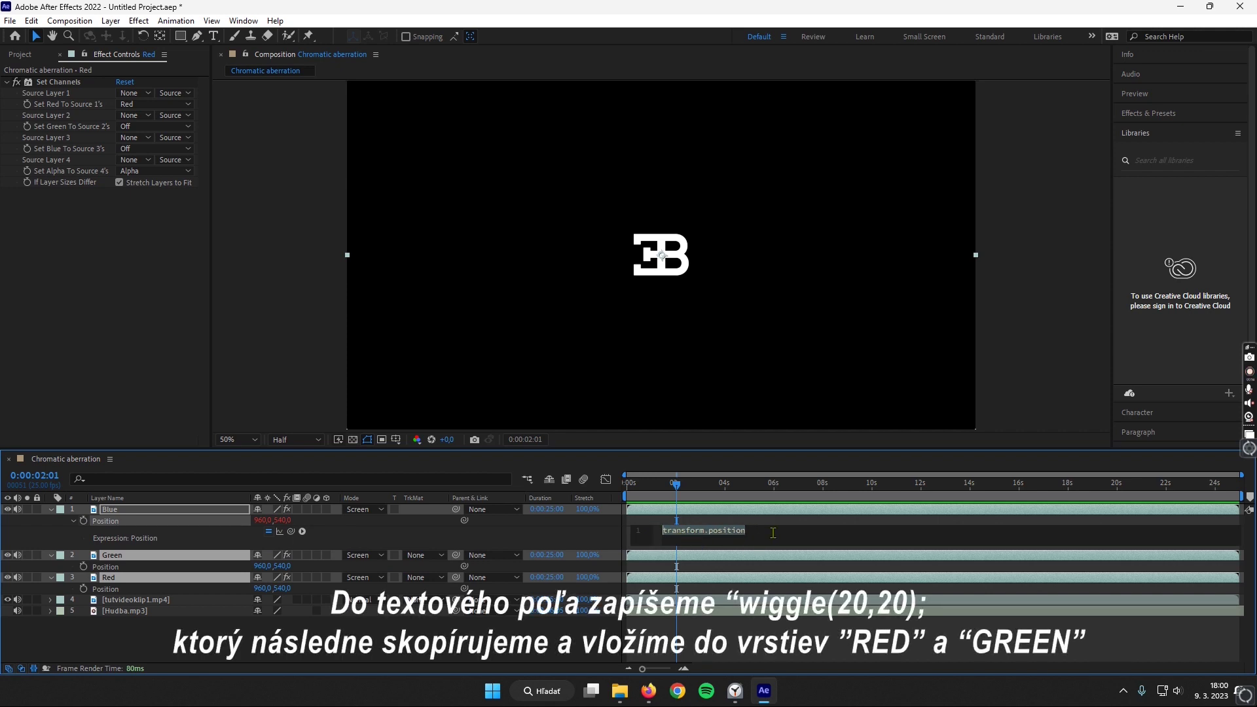
# Step: Replace the Blue layer's Position expression with wiggle(20,20) and select it for copying
pyautogui.press('BackSpace')
pyautogui.write('wigg')
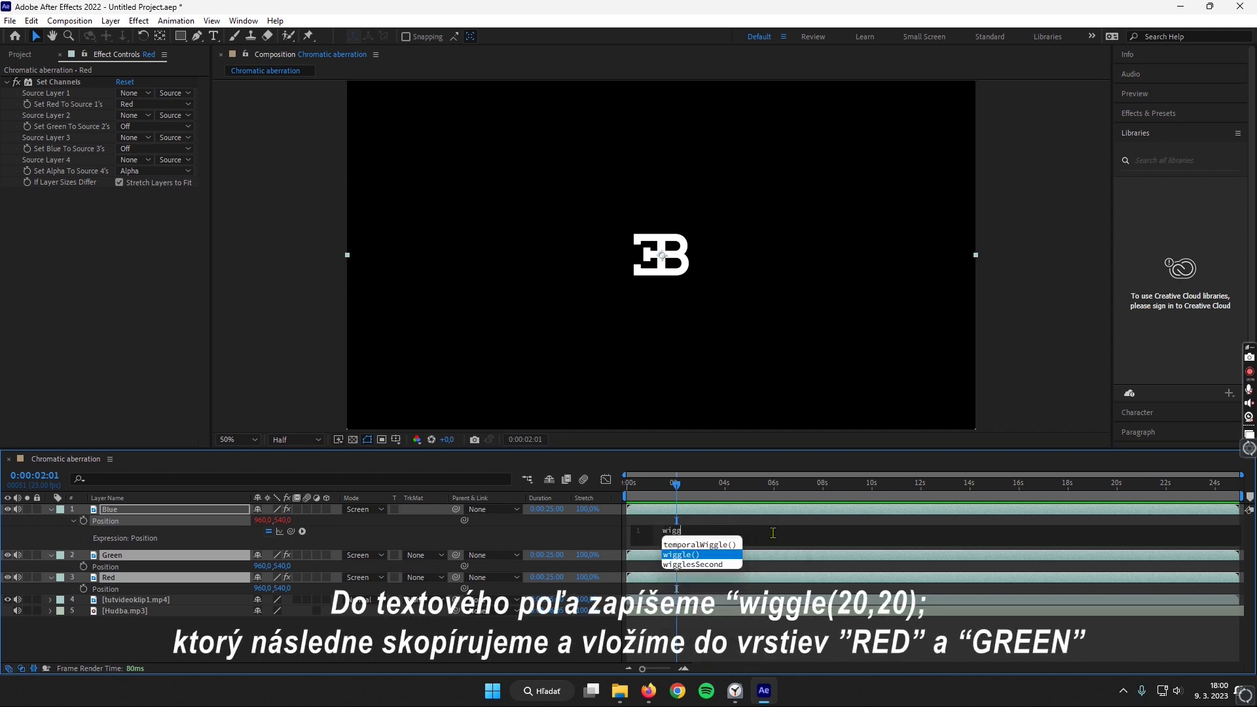
pyautogui.write('le(20,20')
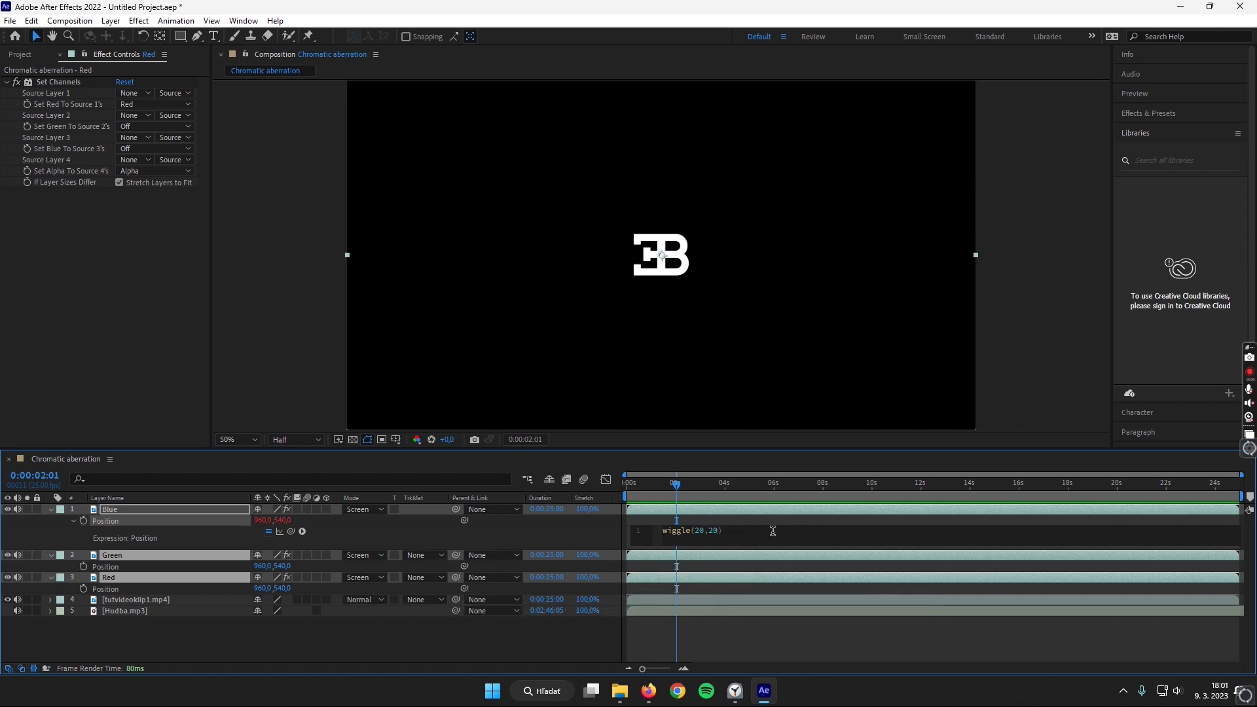
pyautogui.write(')')
pyautogui.moveTo(741, 530); pyautogui.dragTo(661, 531)
pyautogui.hotkey('ctrl', 'c')
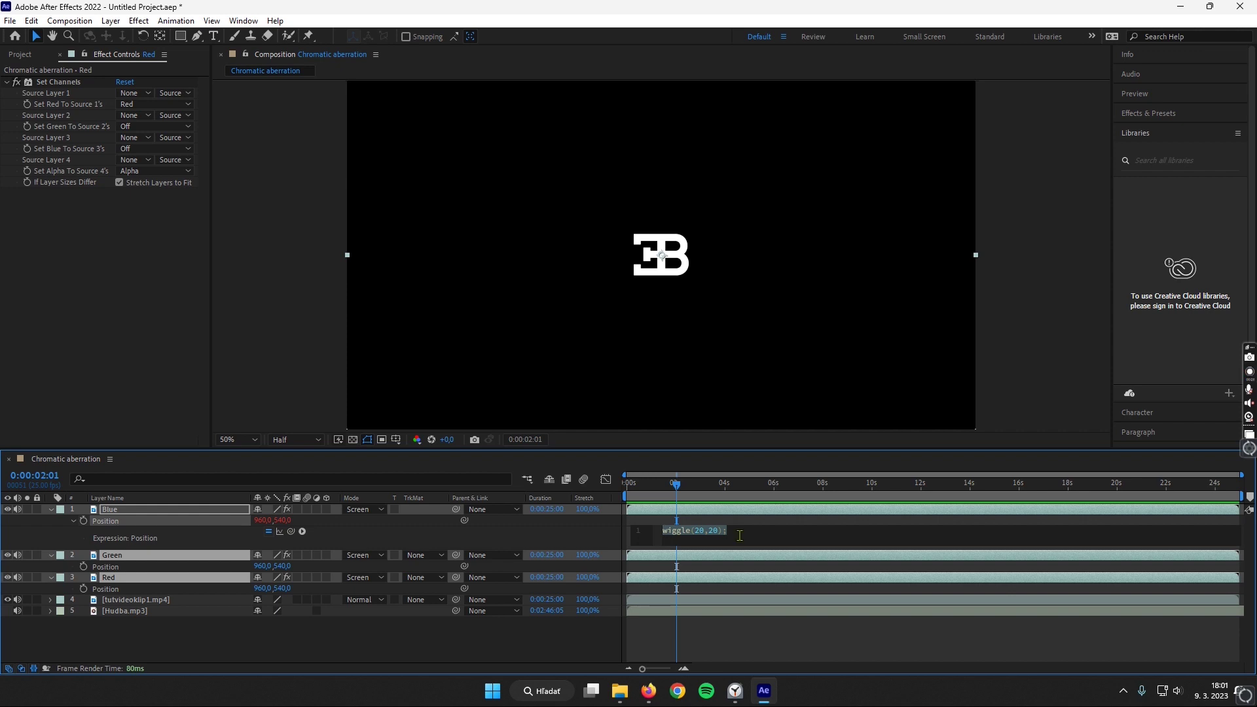
# Step: Paste the wiggle(20,20) expression into the Green and Red layers' Position expressions
pyautogui.keyDown('alt'); pyautogui.click(83, 566); pyautogui.keyUp('alt')
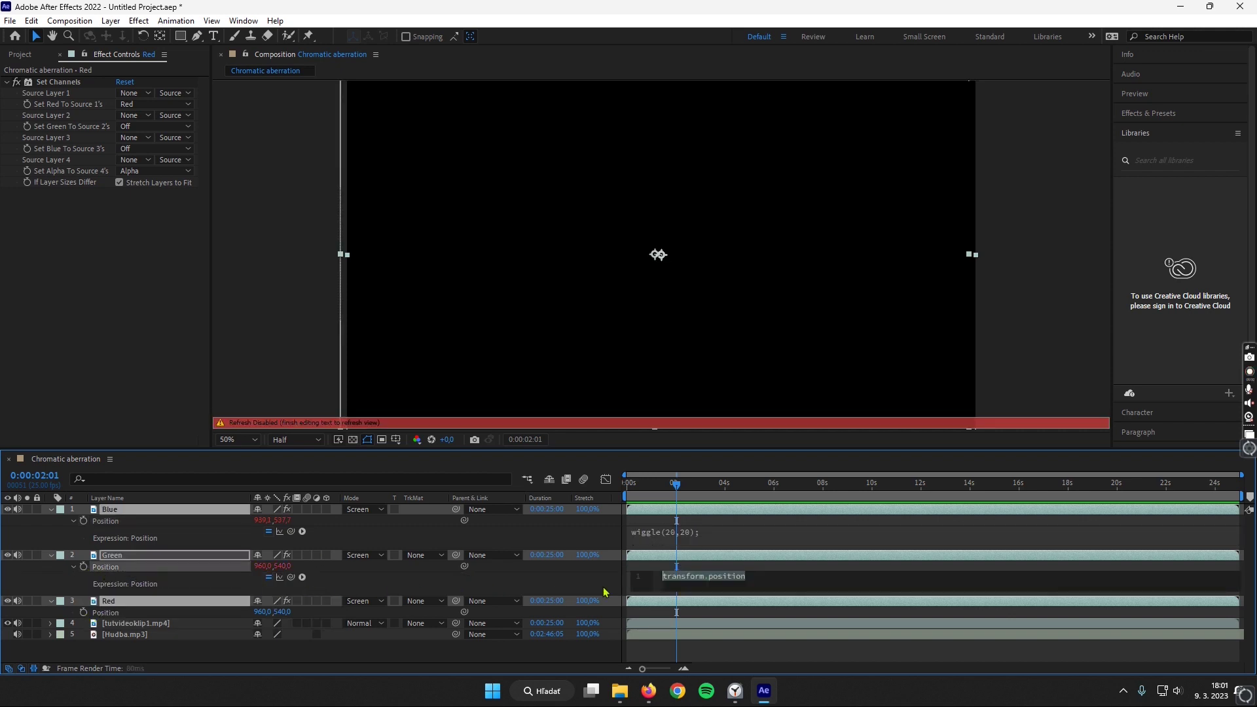
pyautogui.moveTo(754, 578); pyautogui.dragTo(657, 579)
pyautogui.press('BackSpace')
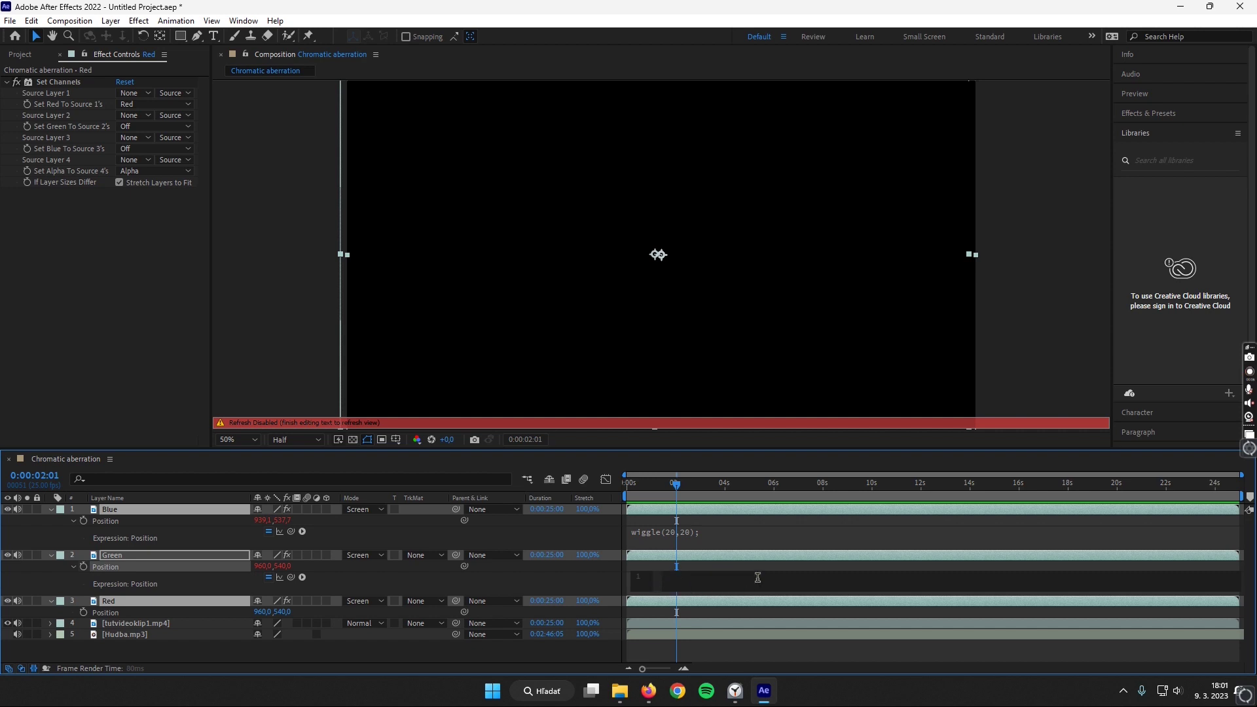
pyautogui.hotkey('ctrl', 'v')
pyautogui.keyDown('alt'); pyautogui.click(83, 612); pyautogui.keyUp('alt')
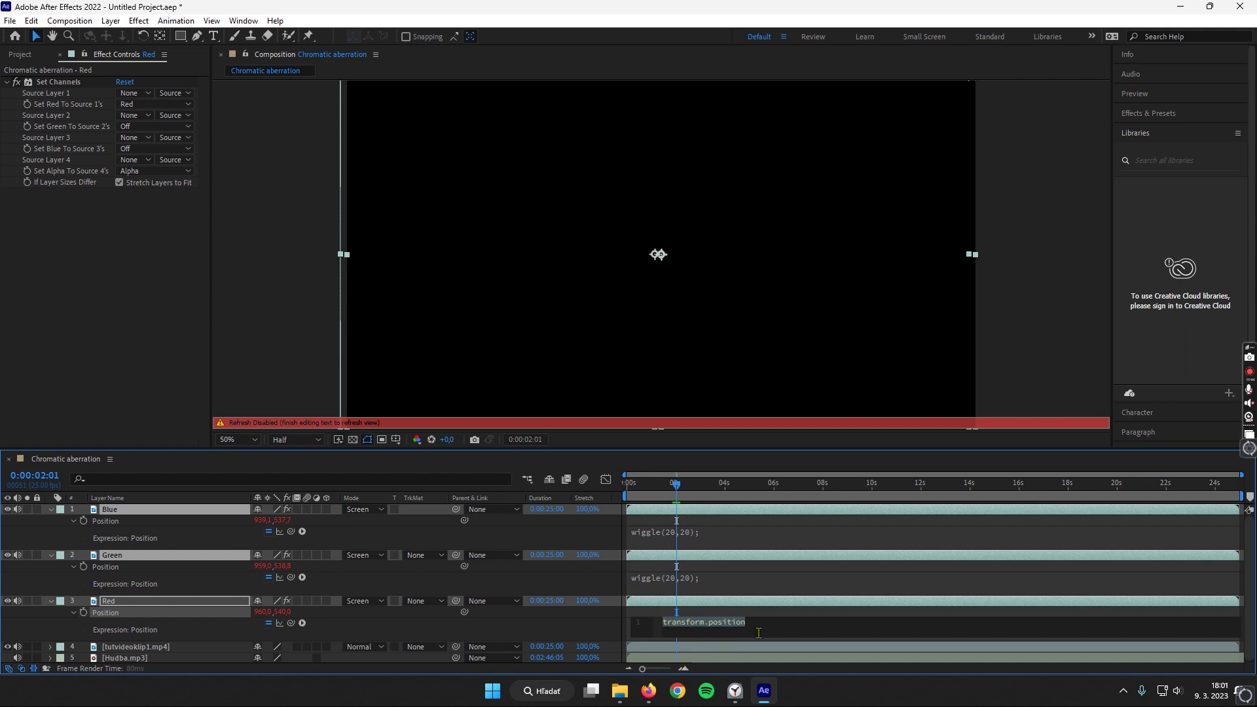
pyautogui.press('BackSpace')
pyautogui.hotkey('ctrl', 'v')
# Step: Collapse the Red, Green and Blue layers' properties, then scrub to four seconds to preview the logo's colour split
pyautogui.click(248, 635)
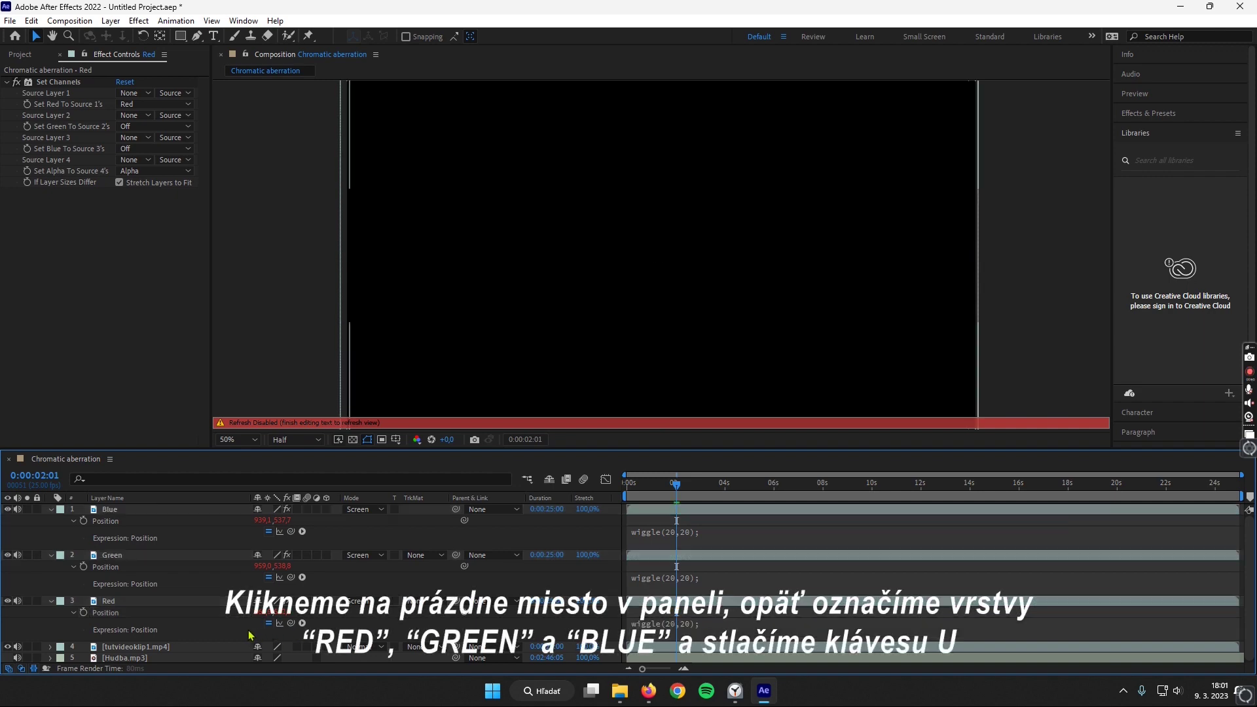
pyautogui.click(111, 602)
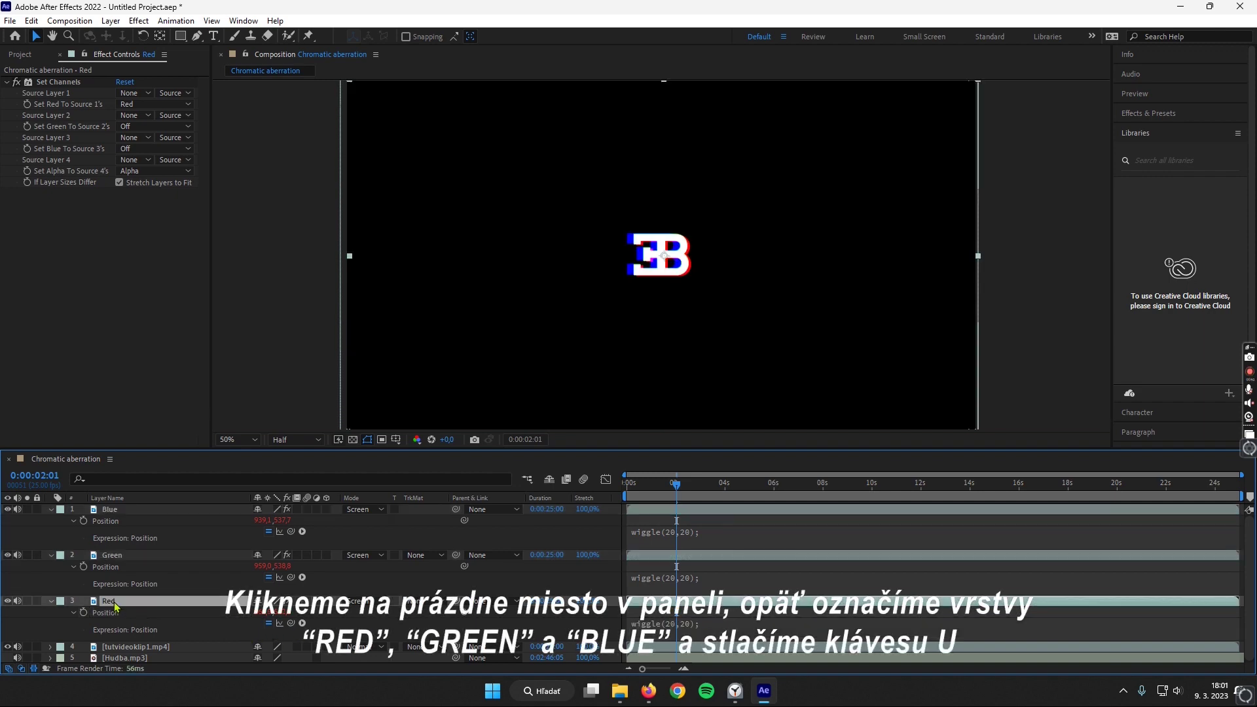
pyautogui.keyDown('shift'); pyautogui.click(111, 510); pyautogui.keyUp('shift')
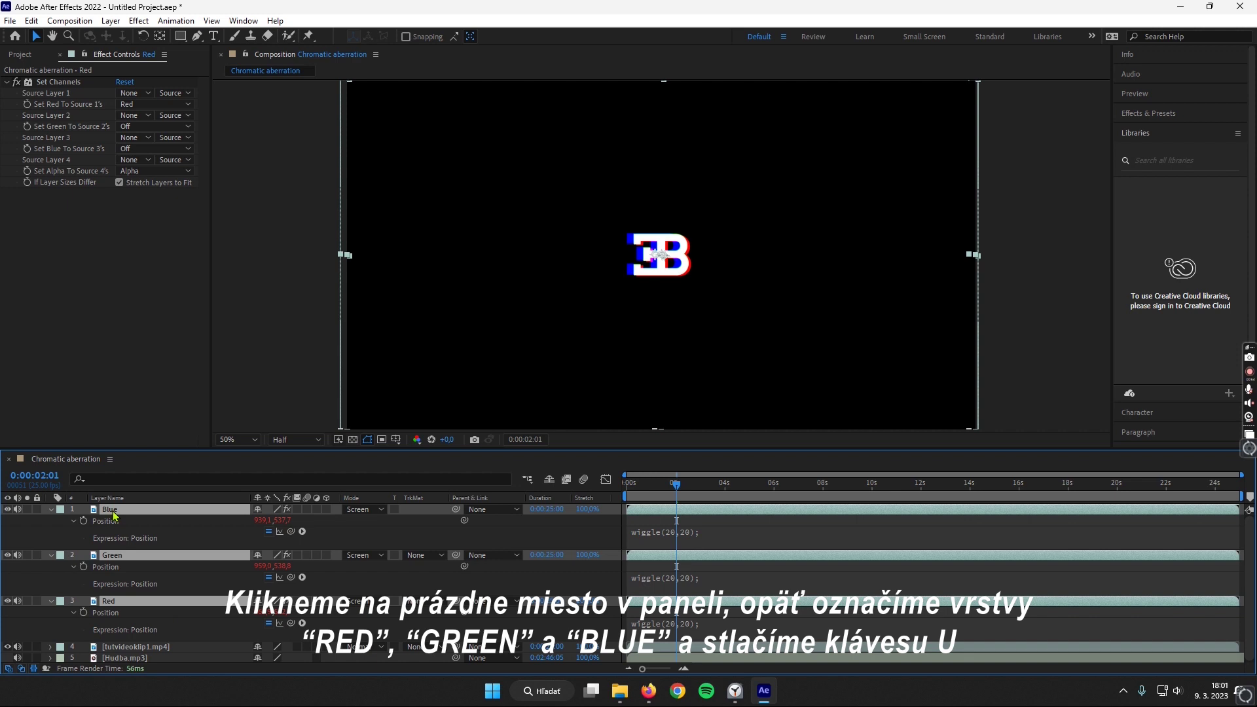
pyautogui.press('u')
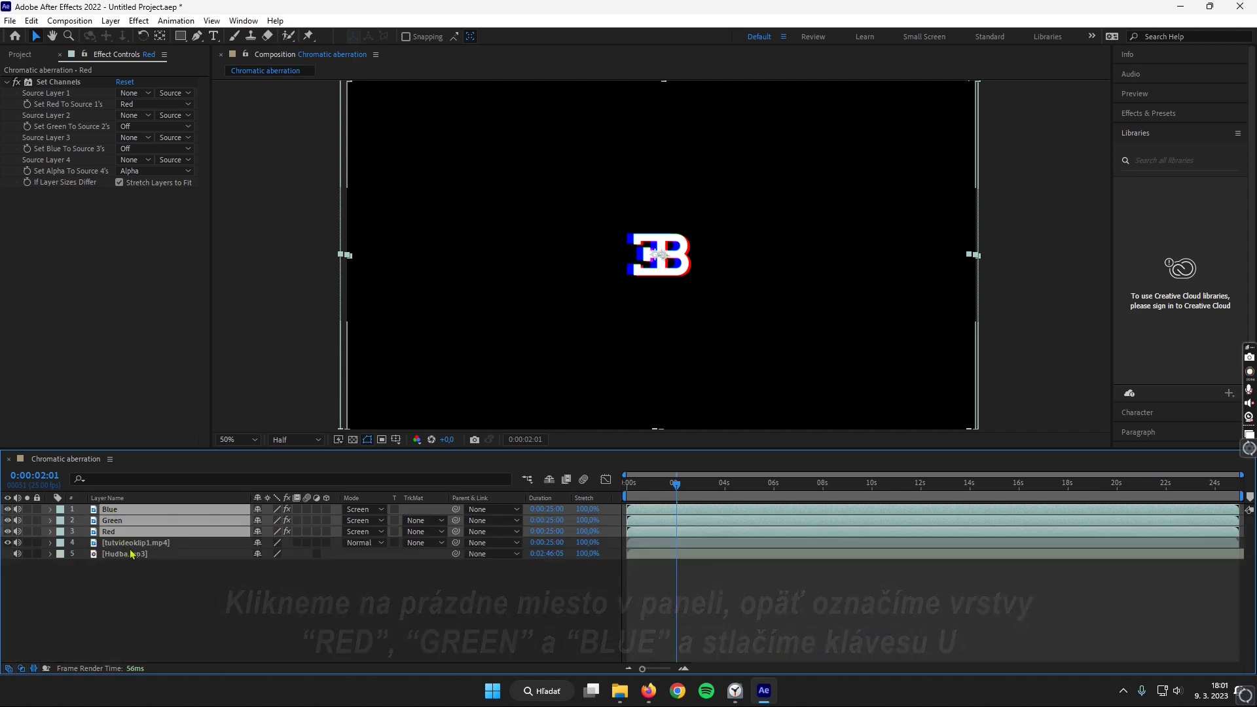
pyautogui.click(144, 589)
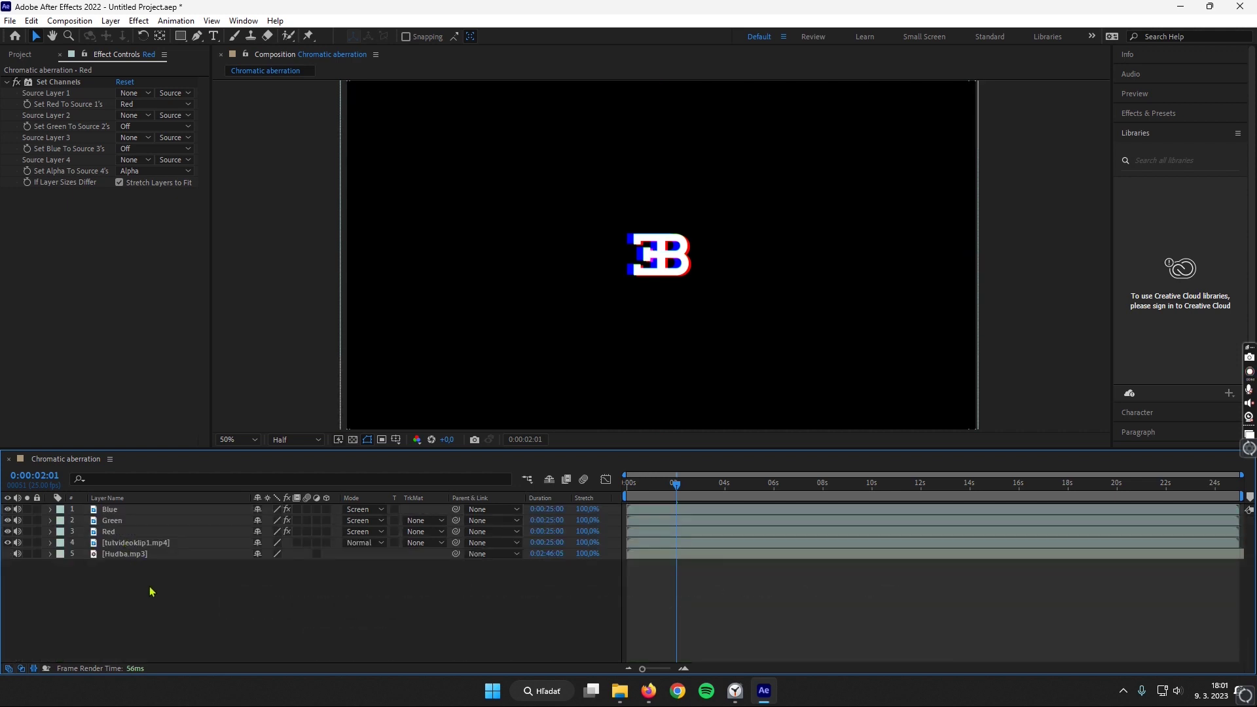
pyautogui.moveTo(677, 489)
pyautogui.mouseDown()
pyautogui.moveTo(731, 489)
pyautogui.moveTo(677, 486)
pyautogui.mouseUp()
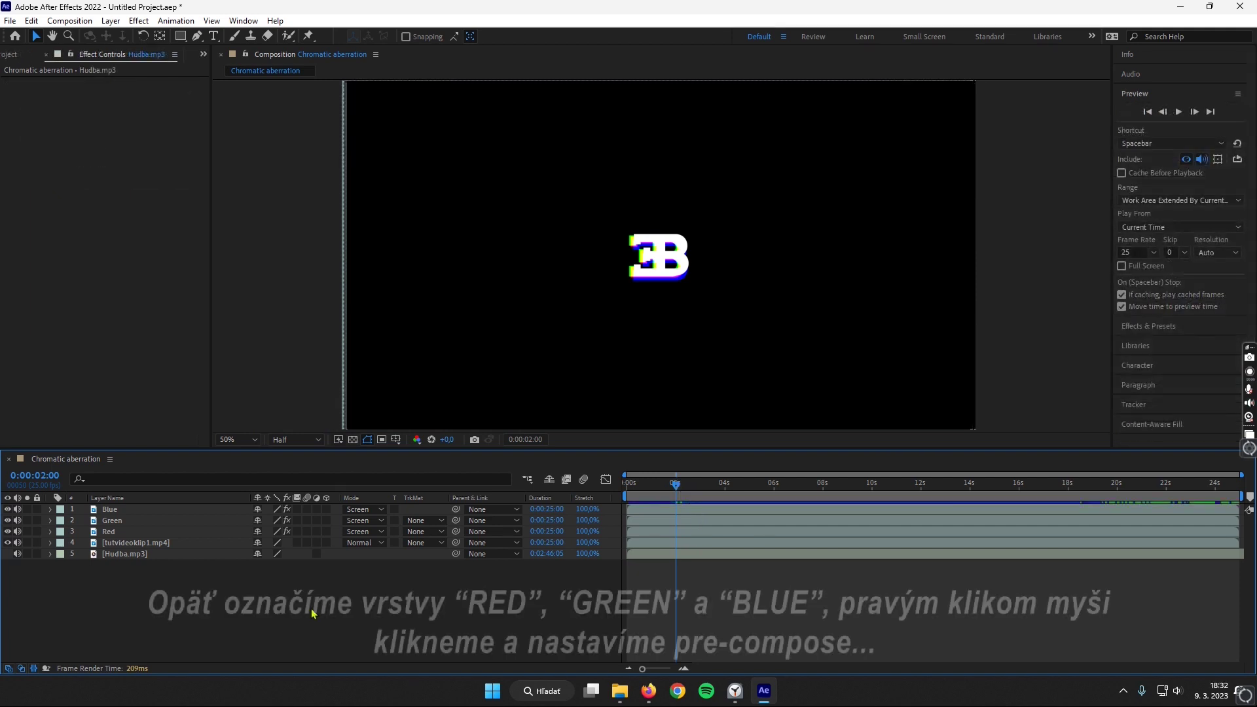
# Step: Pre-compose the three selected Red, Green and Blue layers into a new composition named 'Chromatic aberration'
pyautogui.click(109, 531)
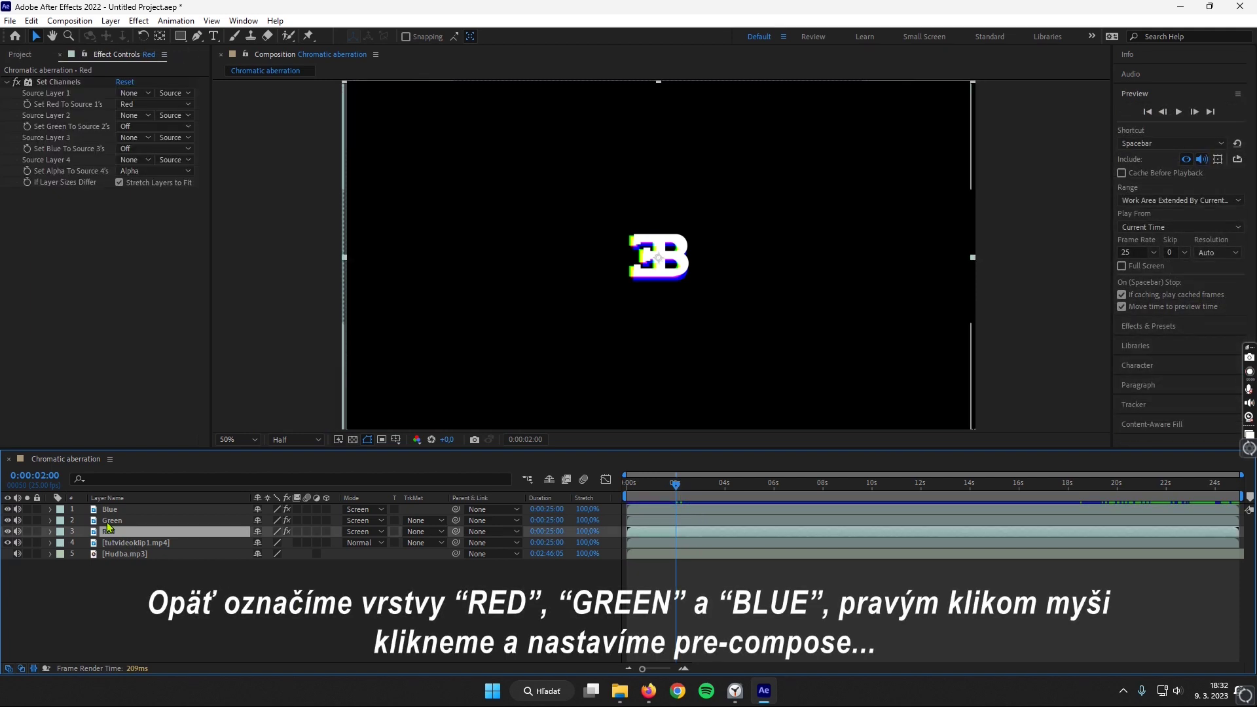
pyautogui.keyDown('shift'); pyautogui.click(109, 512); pyautogui.keyUp('shift')
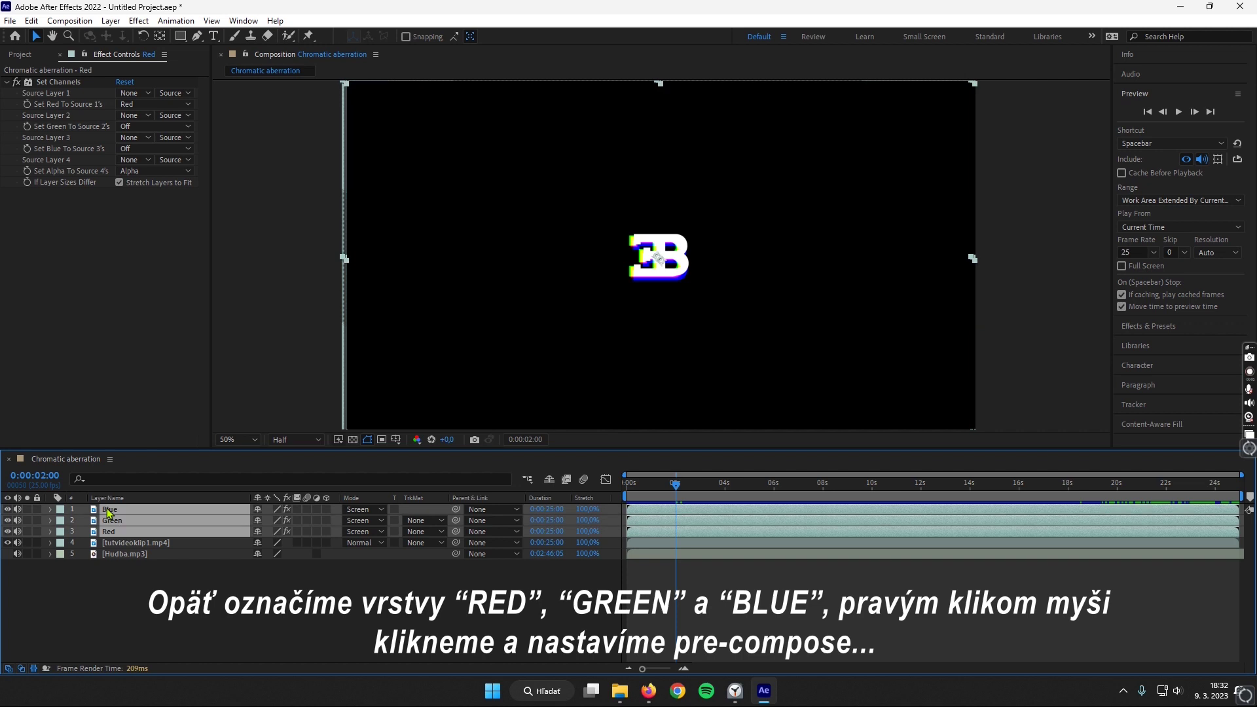
pyautogui.rightClick(130, 522)
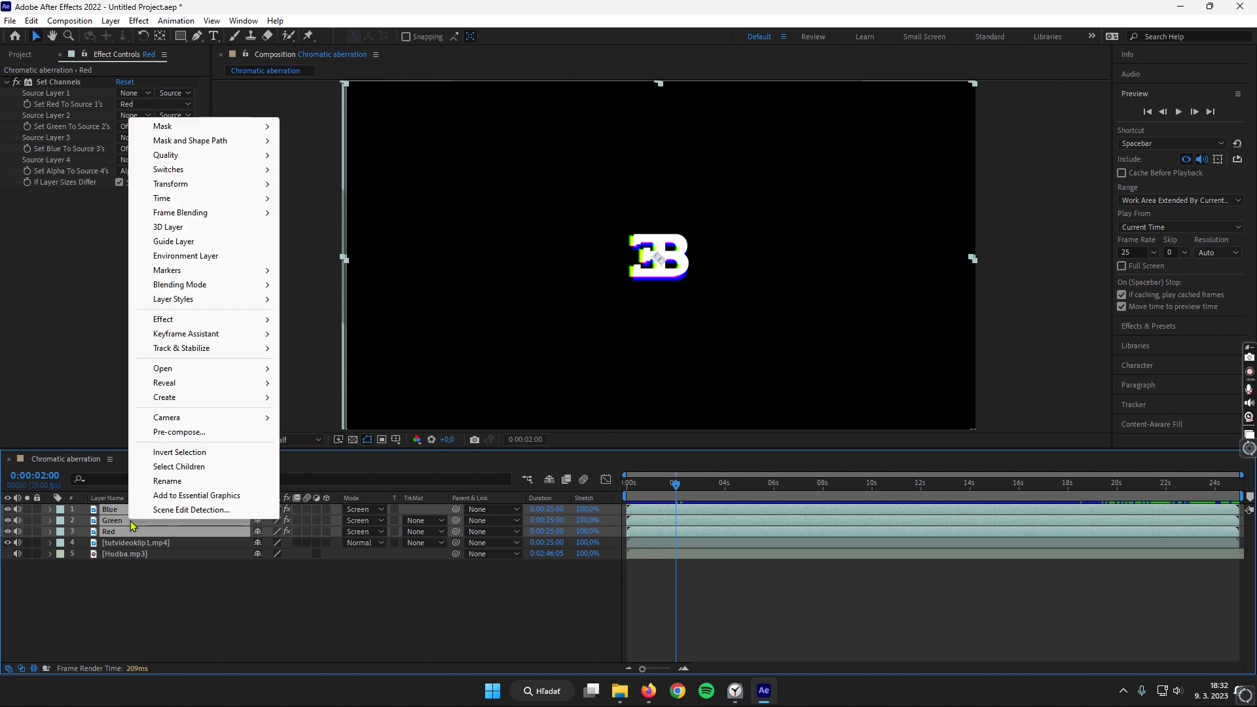
pyautogui.click(180, 432)
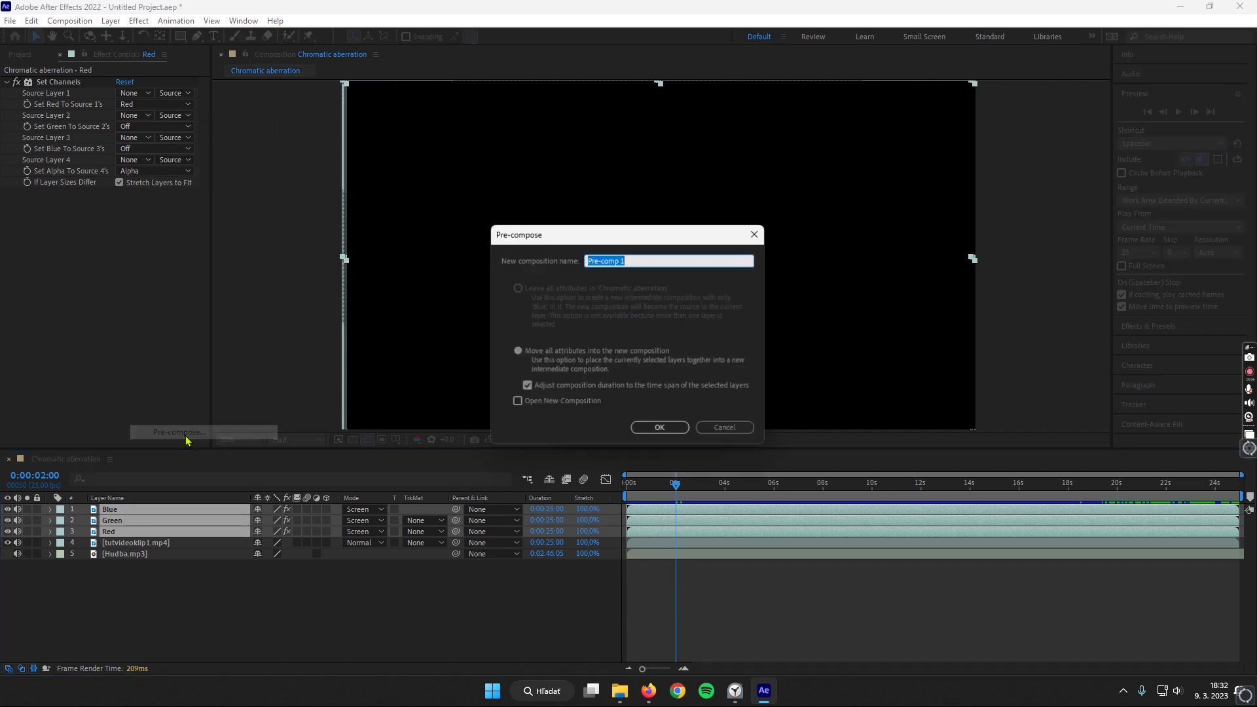
pyautogui.moveTo(635, 261); pyautogui.dragTo(587, 263)
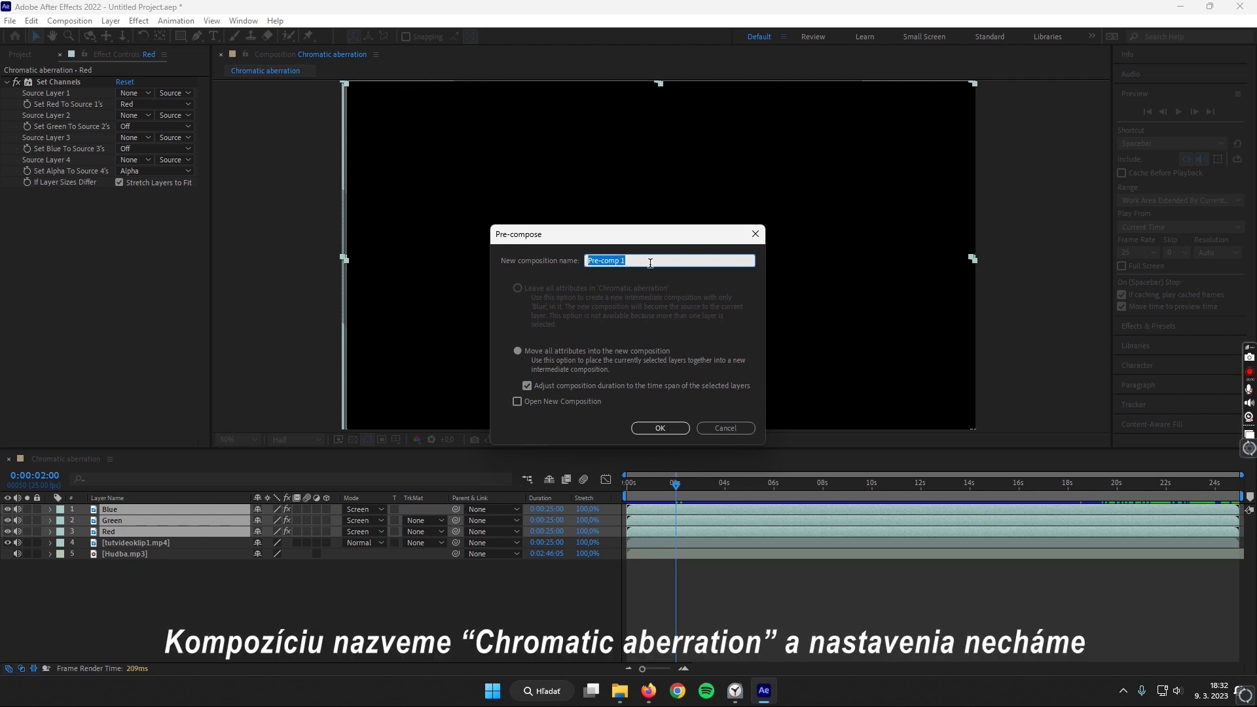
pyautogui.write('Chromatic aberration')
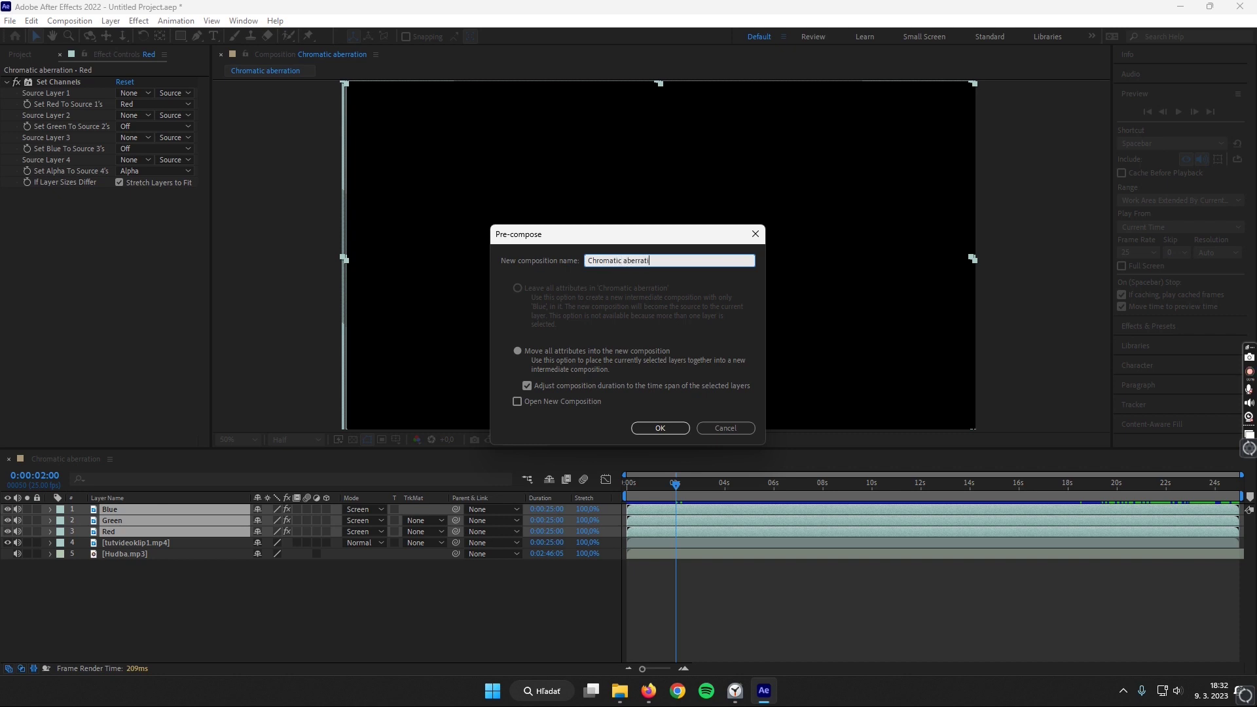
pyautogui.click(615, 335)
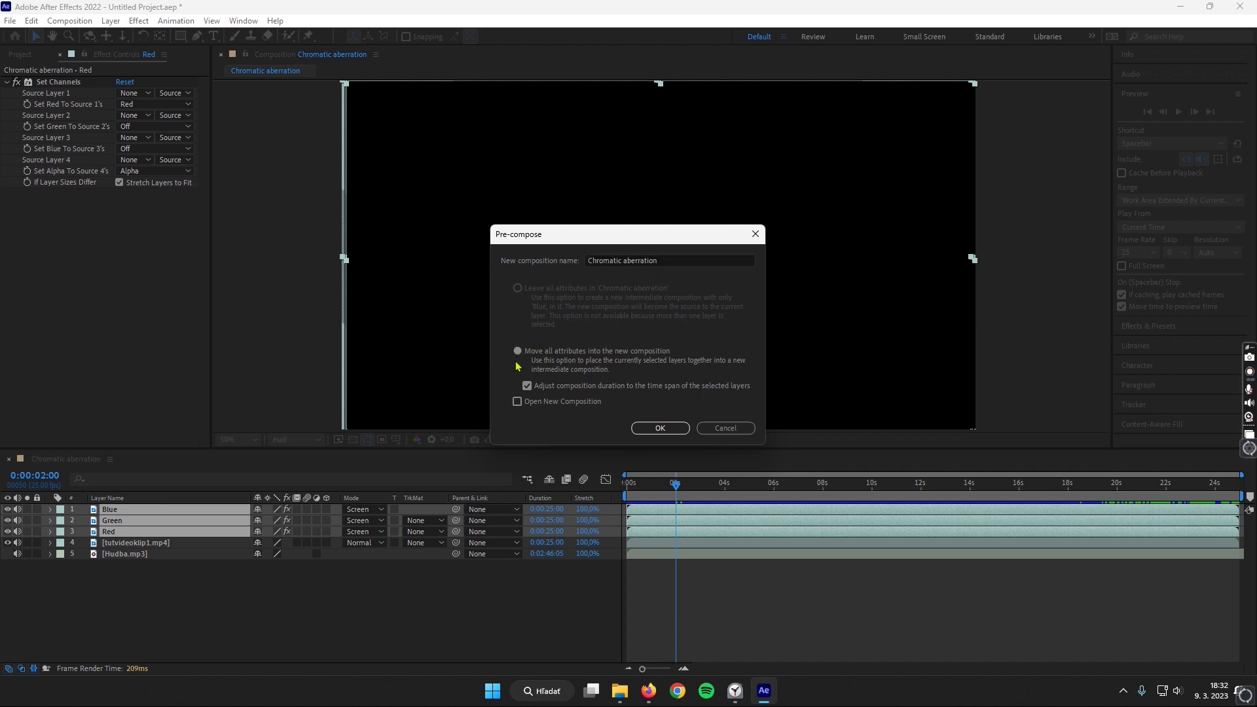
pyautogui.click(660, 428)
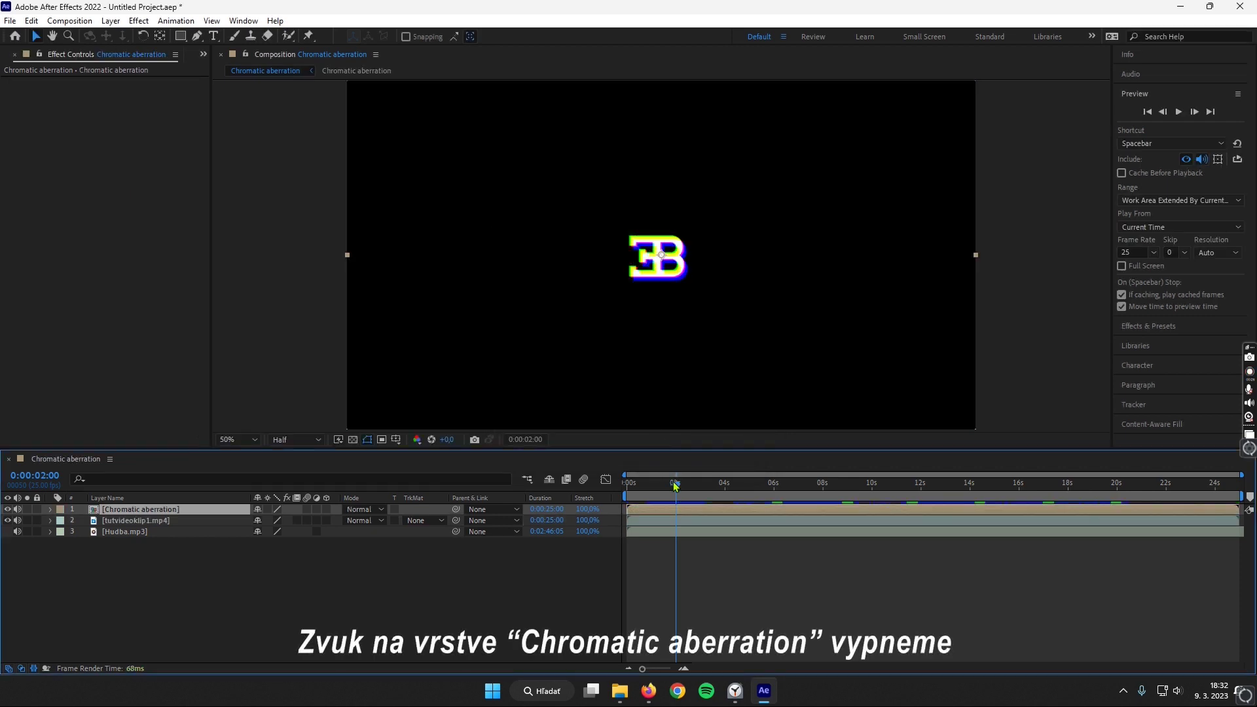
# Step: Mute the Chromatic aberration layer's audio and display the Hudba.mp3 waveform with L
pyautogui.click(17, 509)
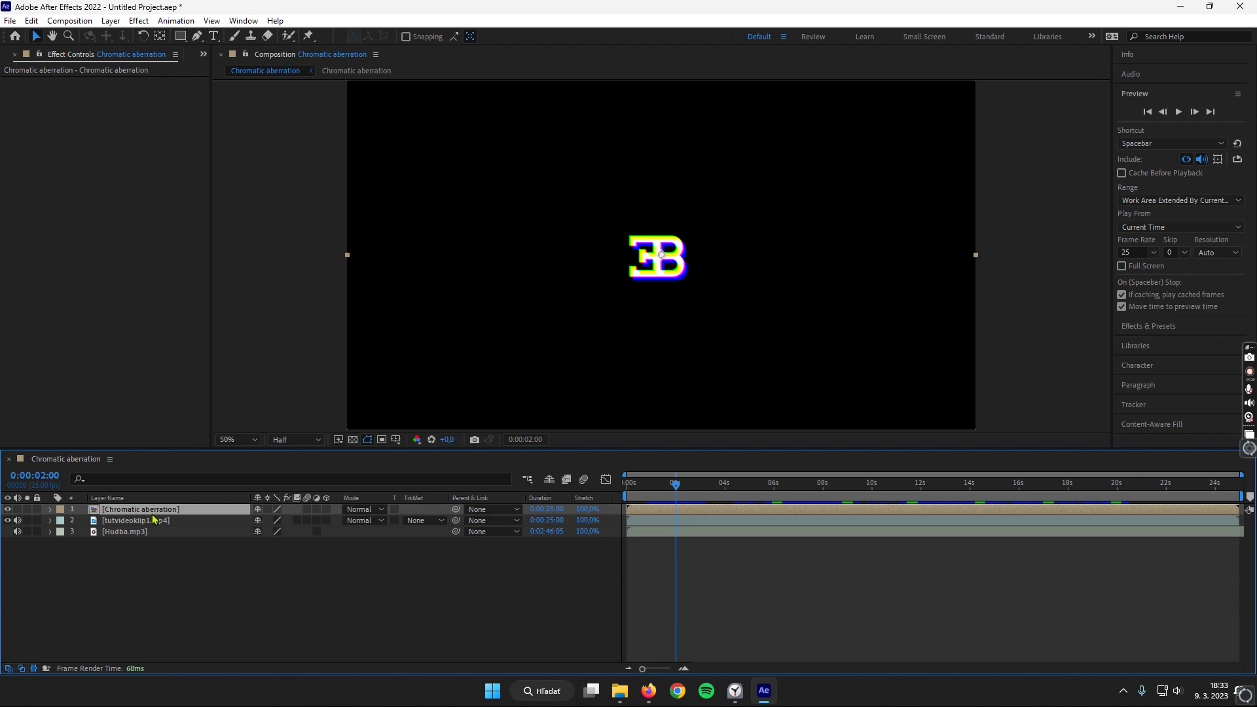
pyautogui.click(700, 534)
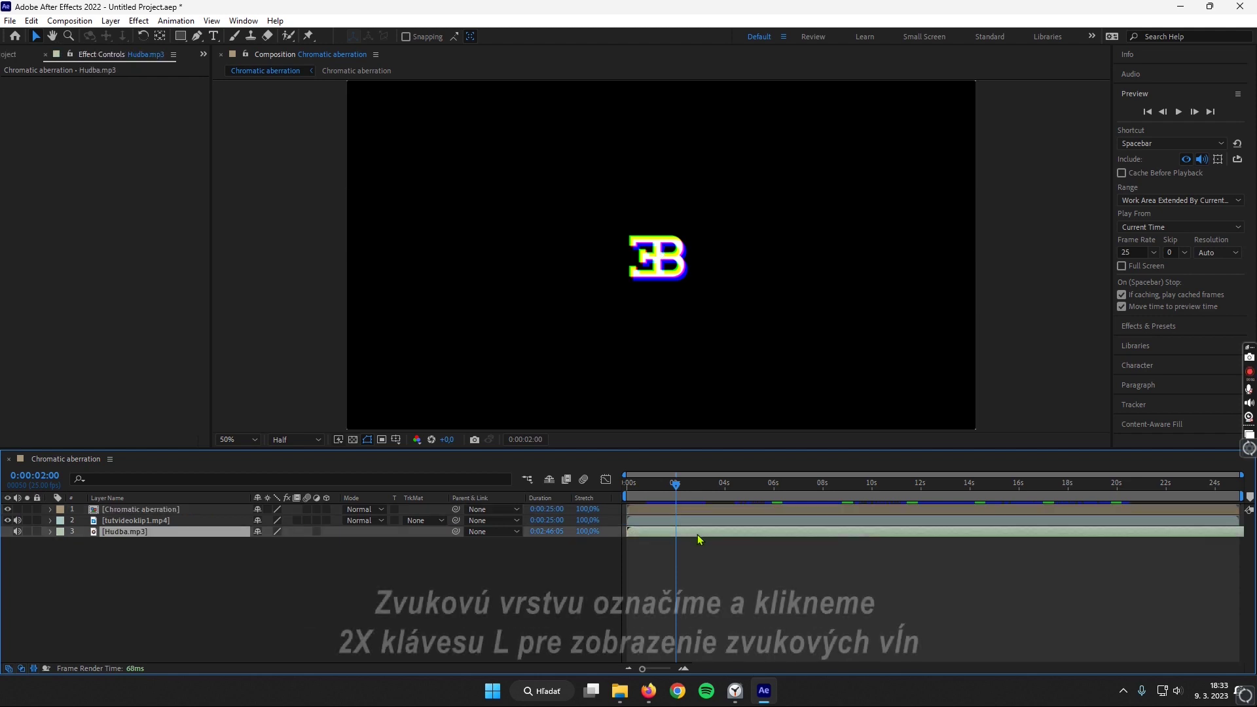
pyautogui.press('l')
pyautogui.press('l')
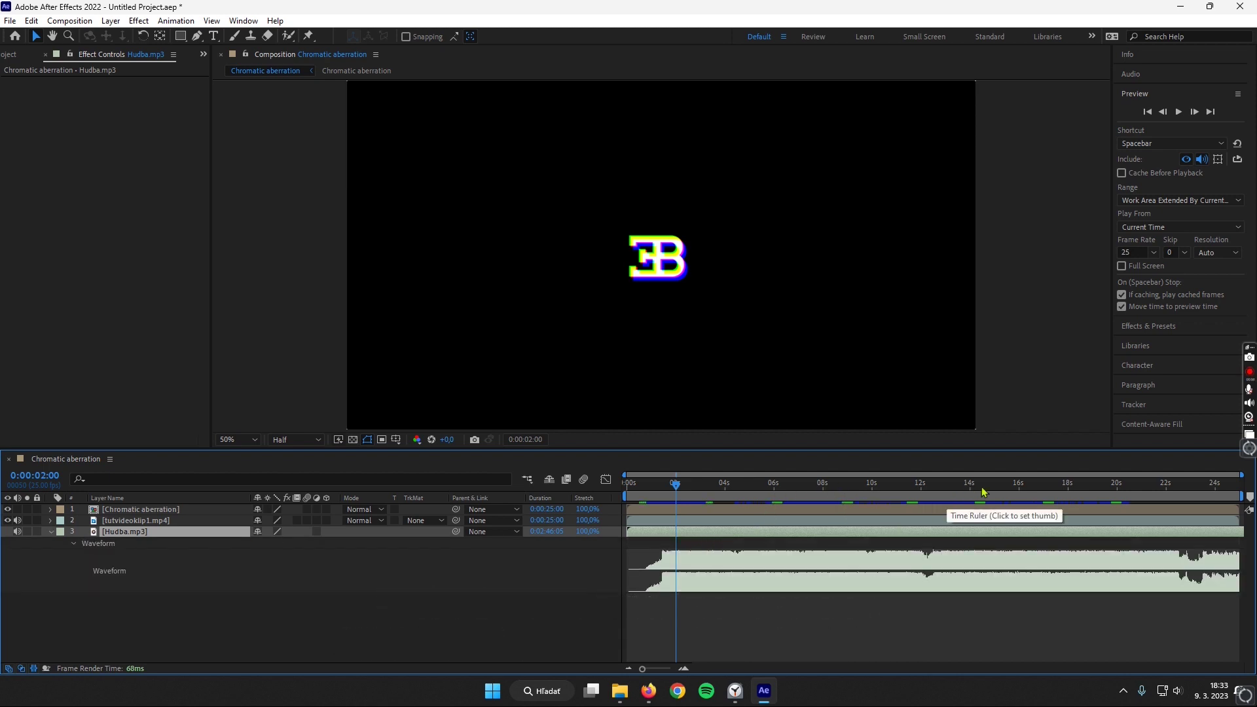
pyautogui.click(1005, 494)
# Step: Slide the Hudba.mp3 track earlier so its loud-to-quiet change lines up with the playhead
pyautogui.moveTo(1005, 494); pyautogui.dragTo(909, 492)
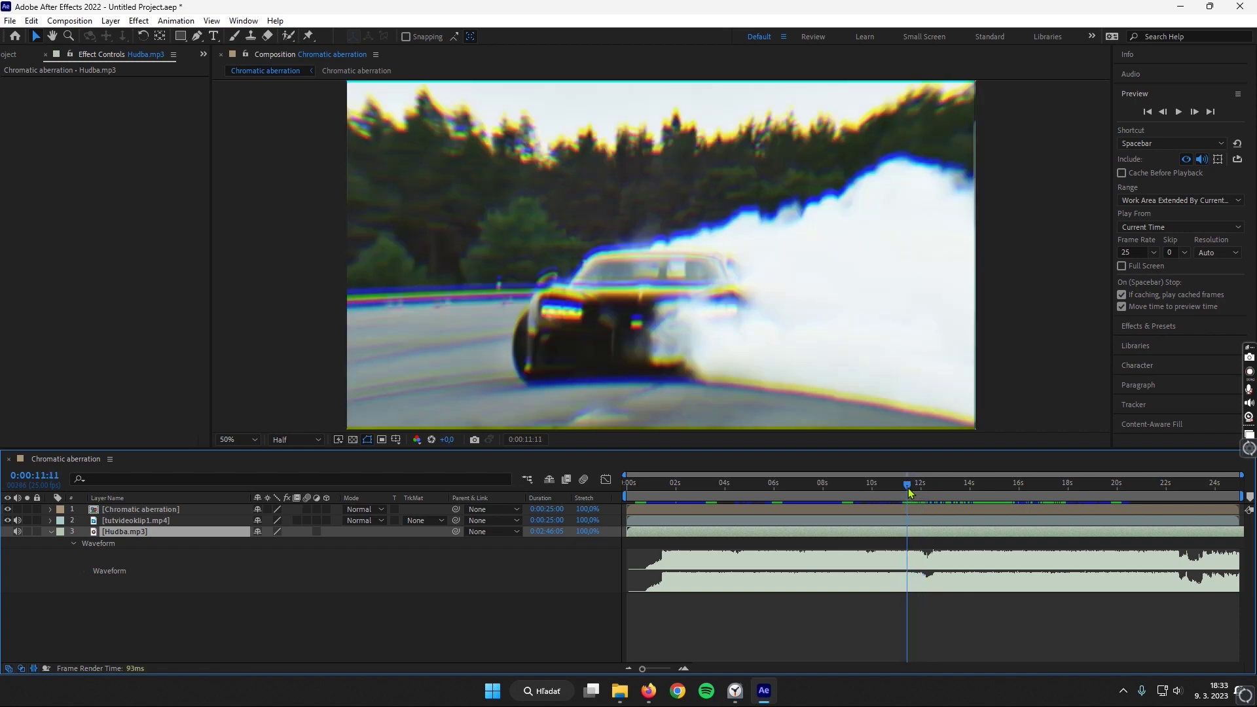
pyautogui.moveTo(956, 532)
pyautogui.mouseDown()
pyautogui.moveTo(895, 541)
pyautogui.moveTo(960, 541)
pyautogui.moveTo(731, 540)
pyautogui.mouseUp()
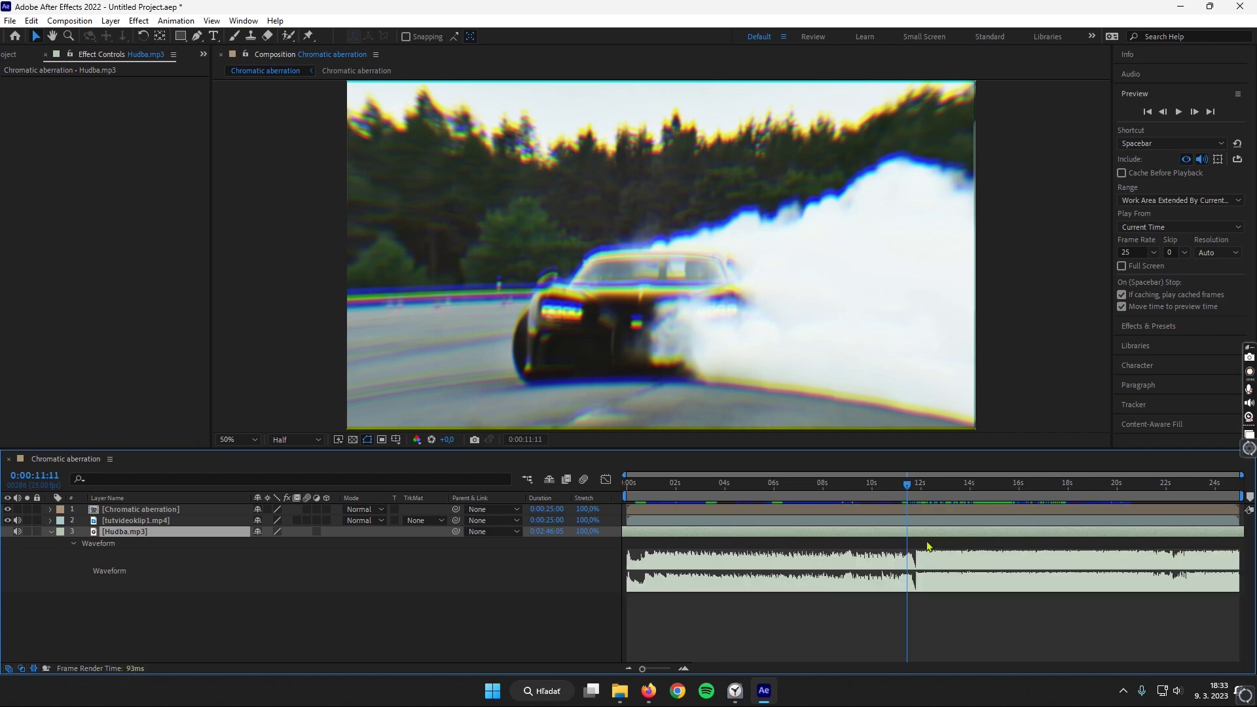
pyautogui.moveTo(922, 538); pyautogui.dragTo(917, 539)
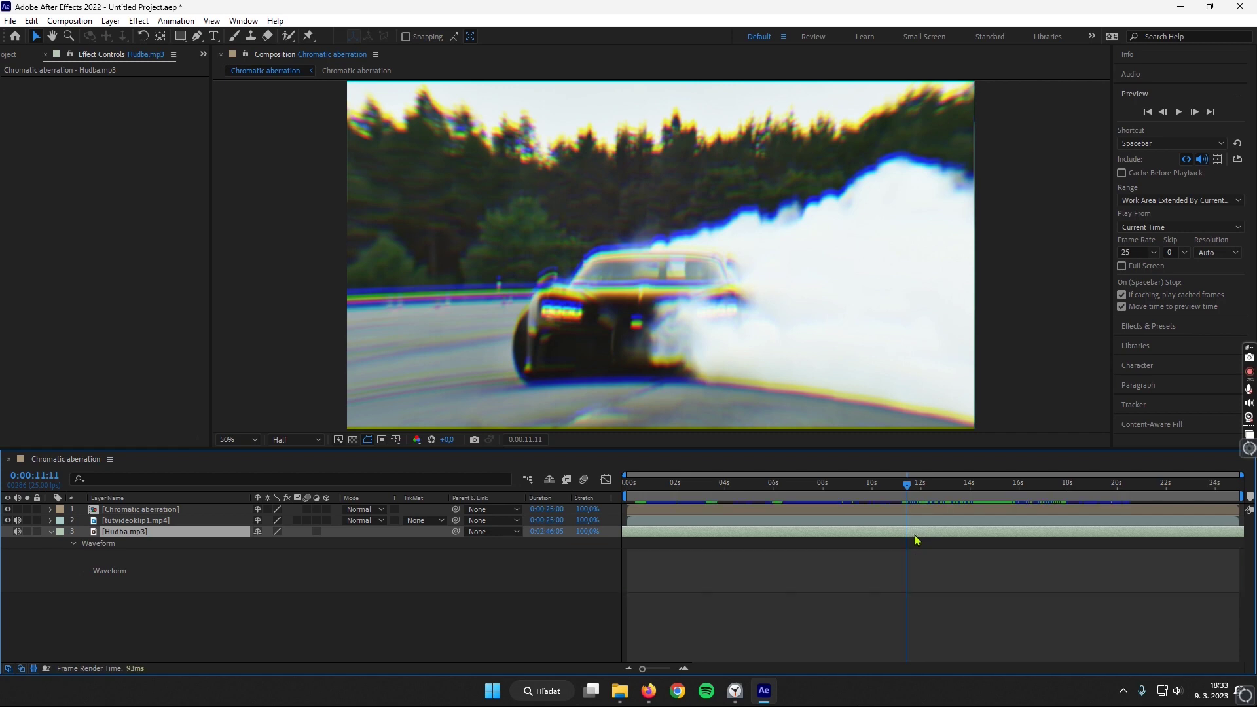
# Step: Add layer markers on the music at its drop and at a beat near 8 seconds
pyautogui.click(922, 535)
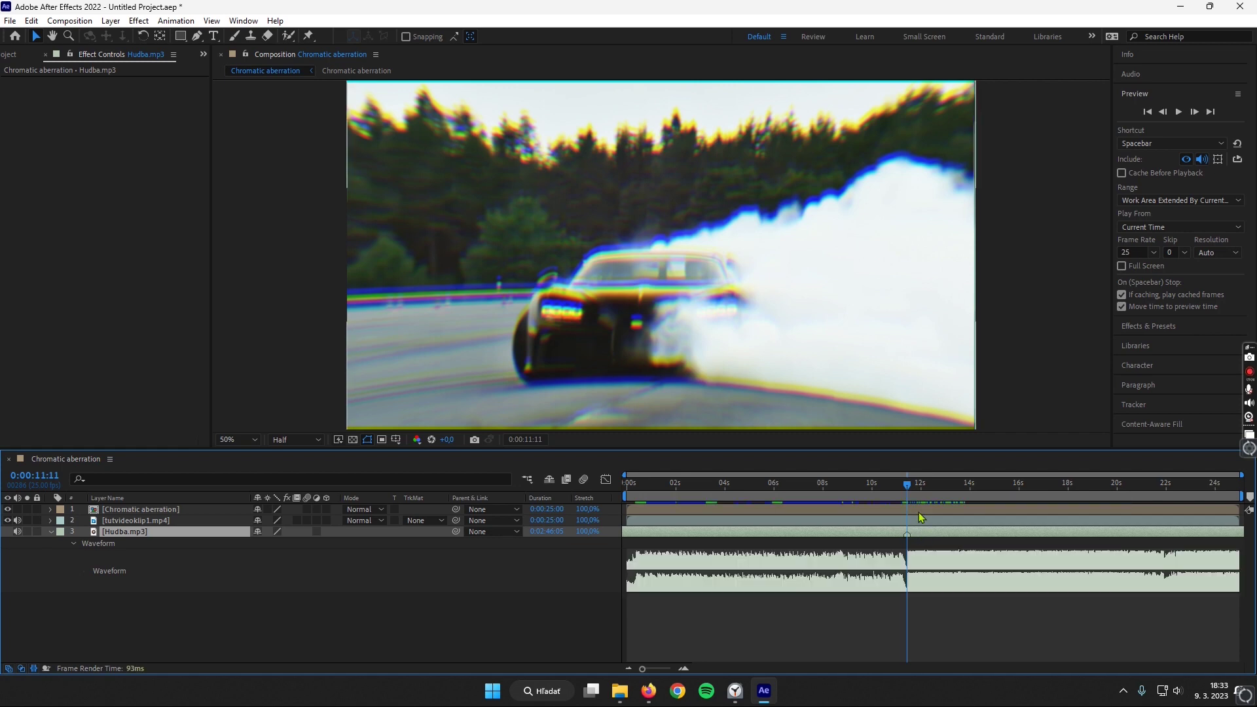
pyautogui.moveTo(906, 490)
pyautogui.mouseDown()
pyautogui.moveTo(773, 491)
pyautogui.moveTo(1115, 485)
pyautogui.mouseUp()
pyautogui.press('KP_Multiply')
pyautogui.press('KP_Multiply')
pyautogui.press('KP_Multiply')
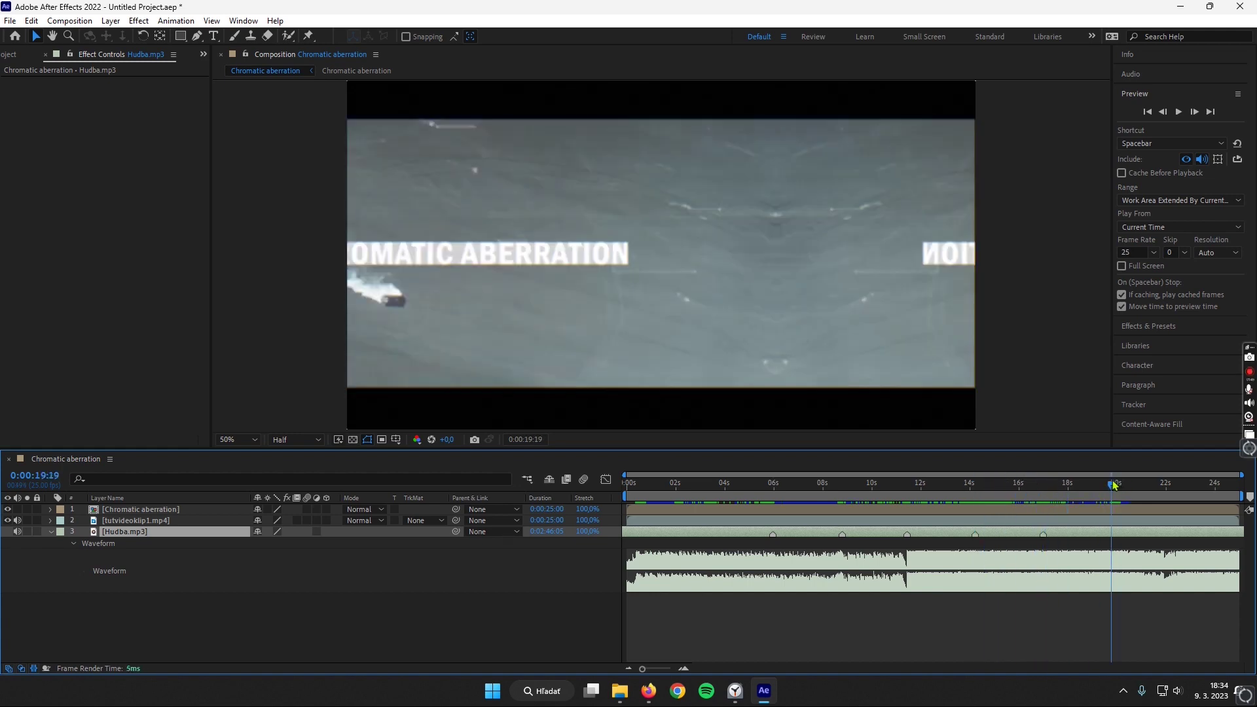
pyautogui.moveTo(974, 486); pyautogui.dragTo(775, 485)
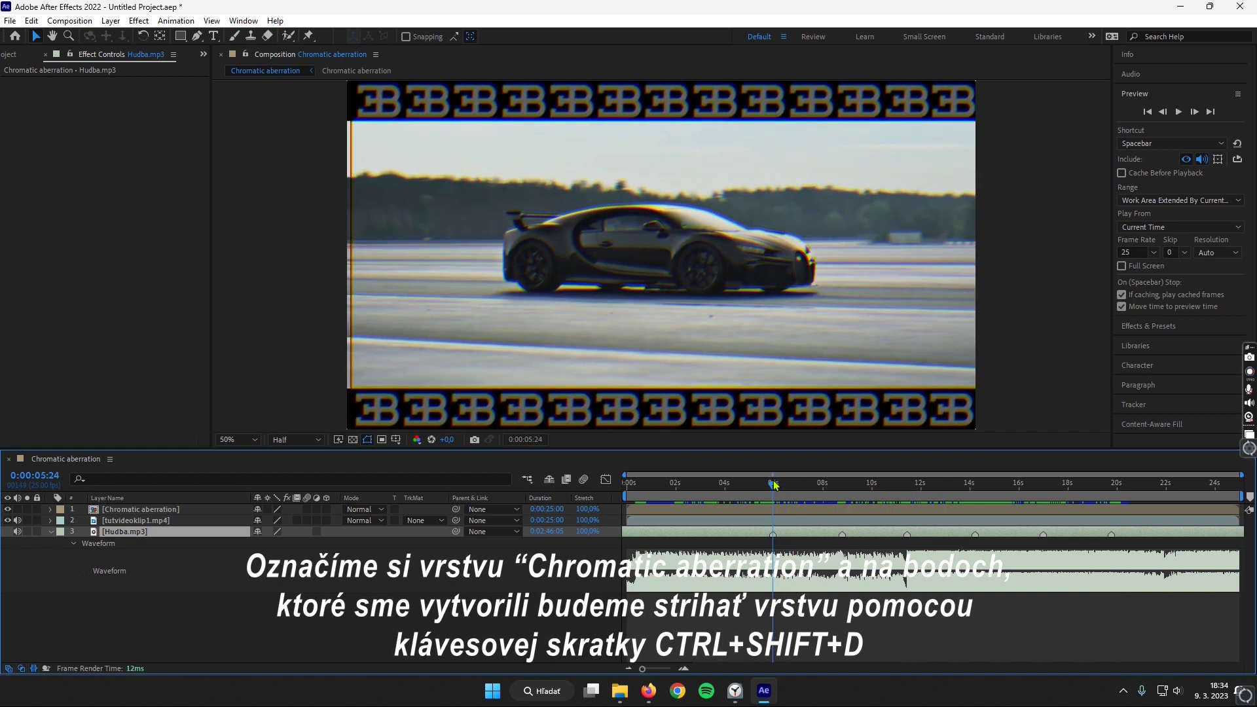
# Step: Split the Chromatic aberration layer at about 6 seconds, 0:00:06:09 and 0:00:08:20
pyautogui.scroll(3, 794, 542)
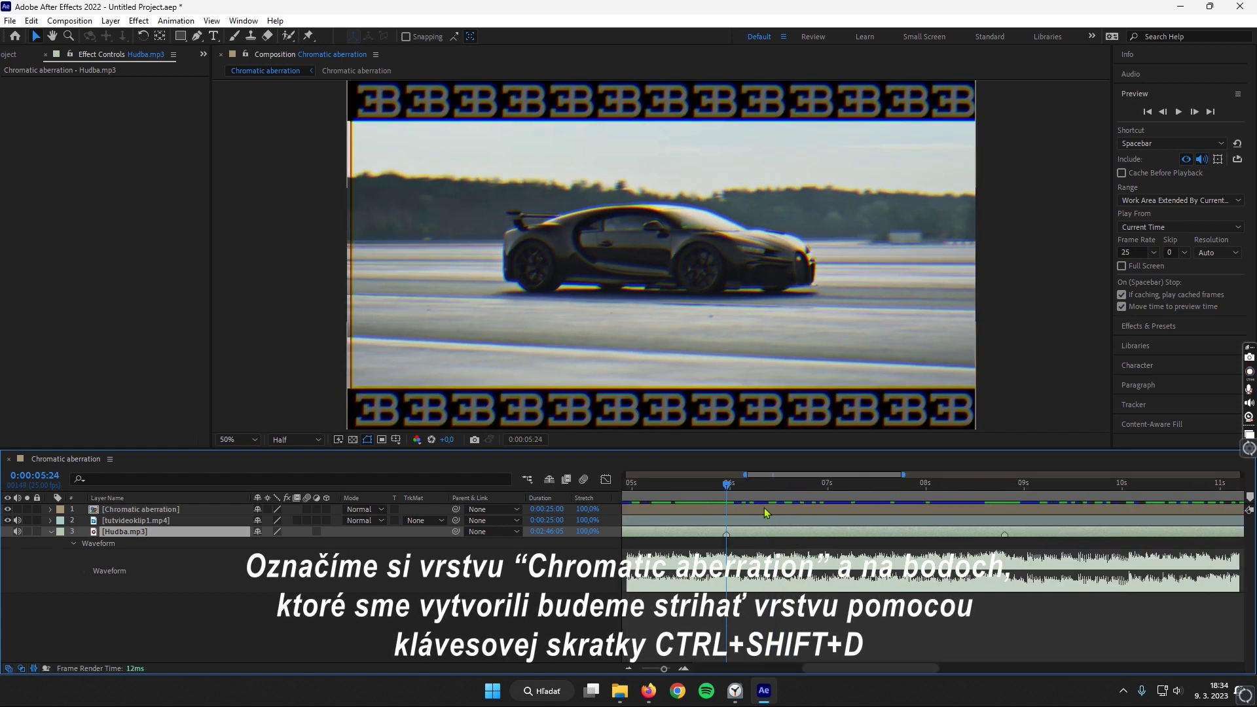
pyautogui.click(735, 511)
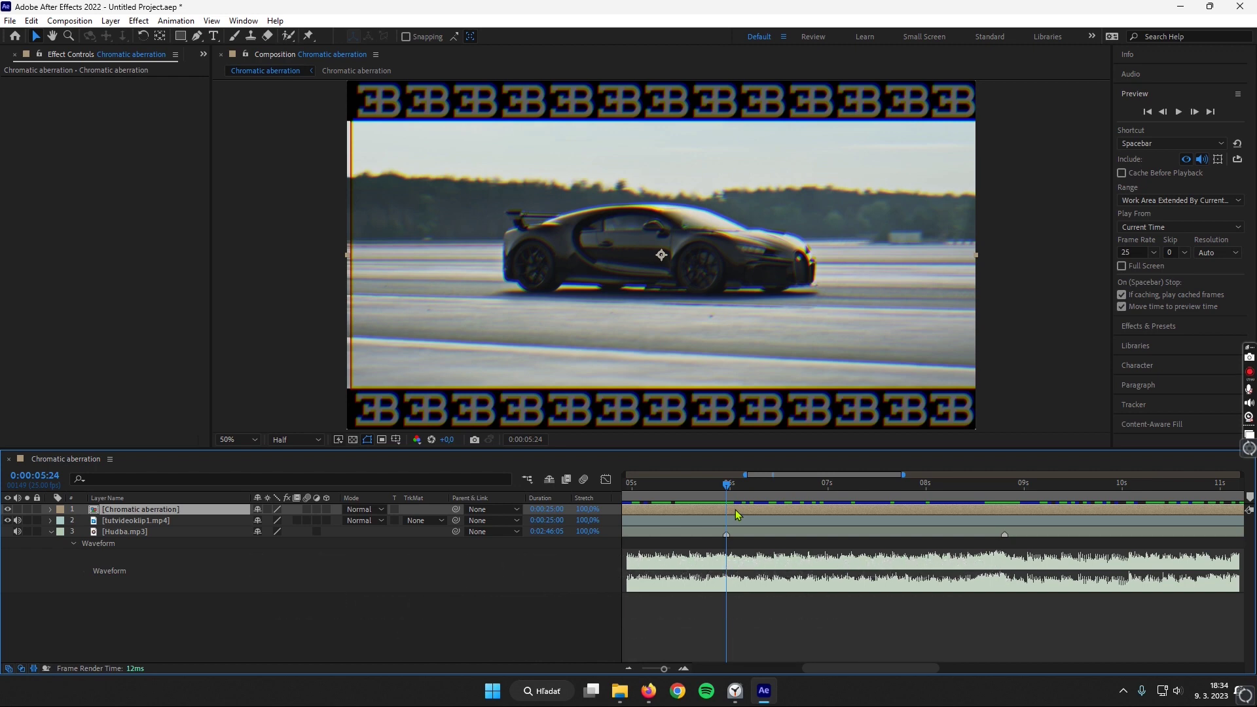
pyautogui.hotkey('ctrl', 'shift', 'd')
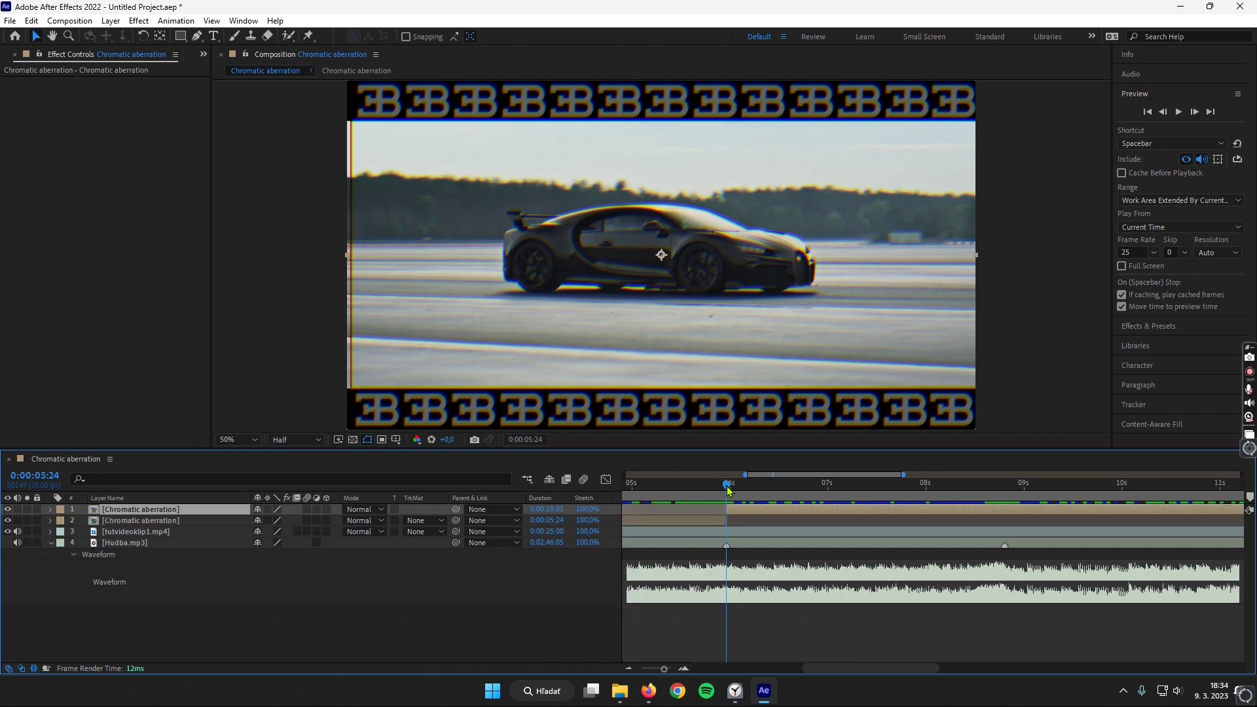
pyautogui.moveTo(730, 491); pyautogui.dragTo(765, 486)
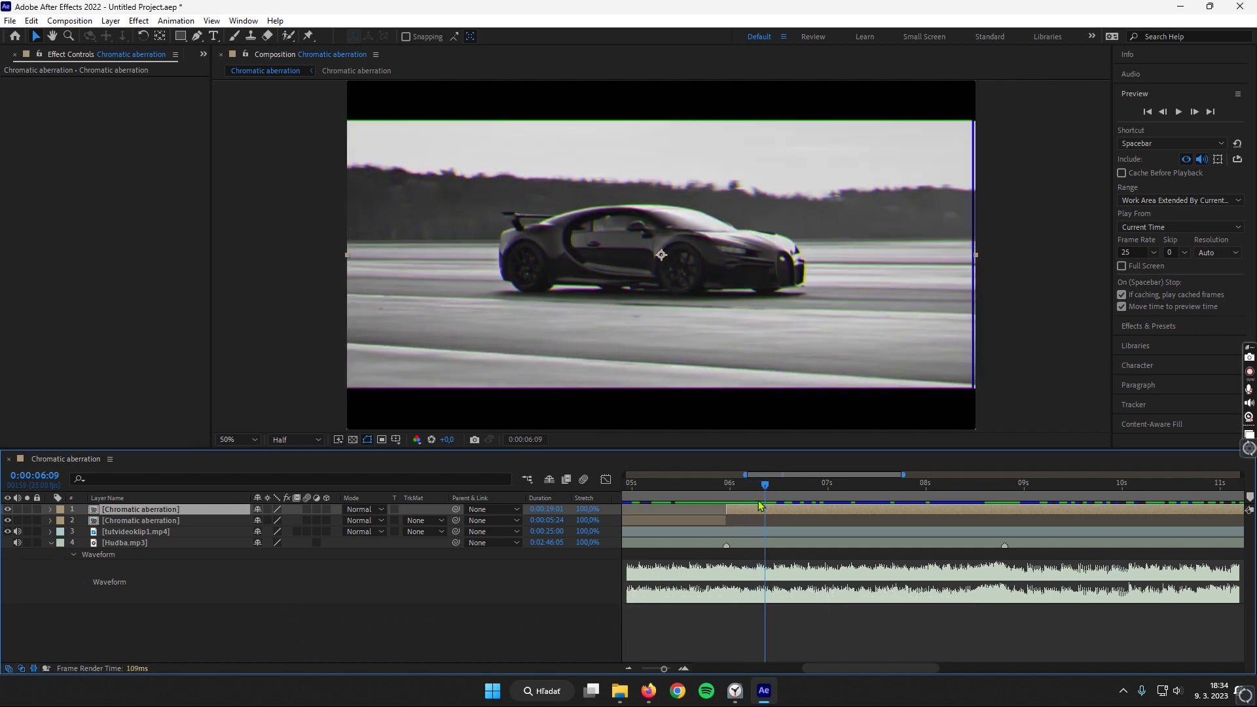
pyautogui.hotkey('ctrl', 'shift', 'd')
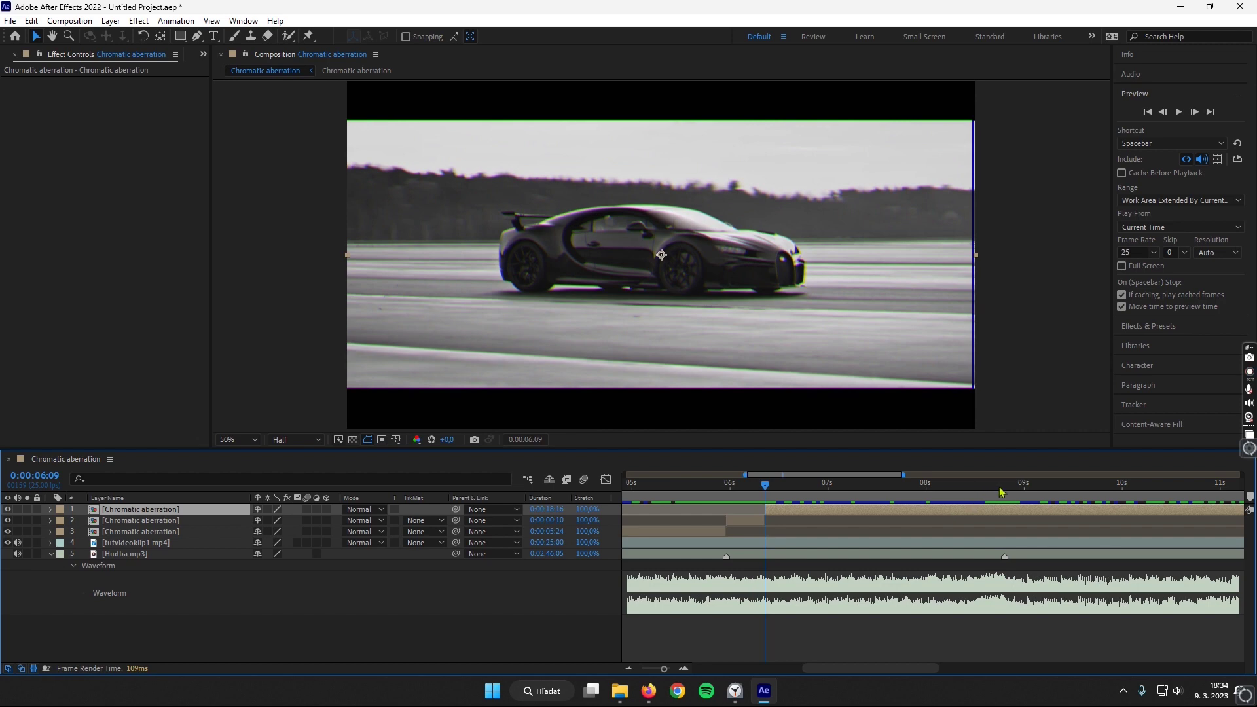
pyautogui.click(1004, 486)
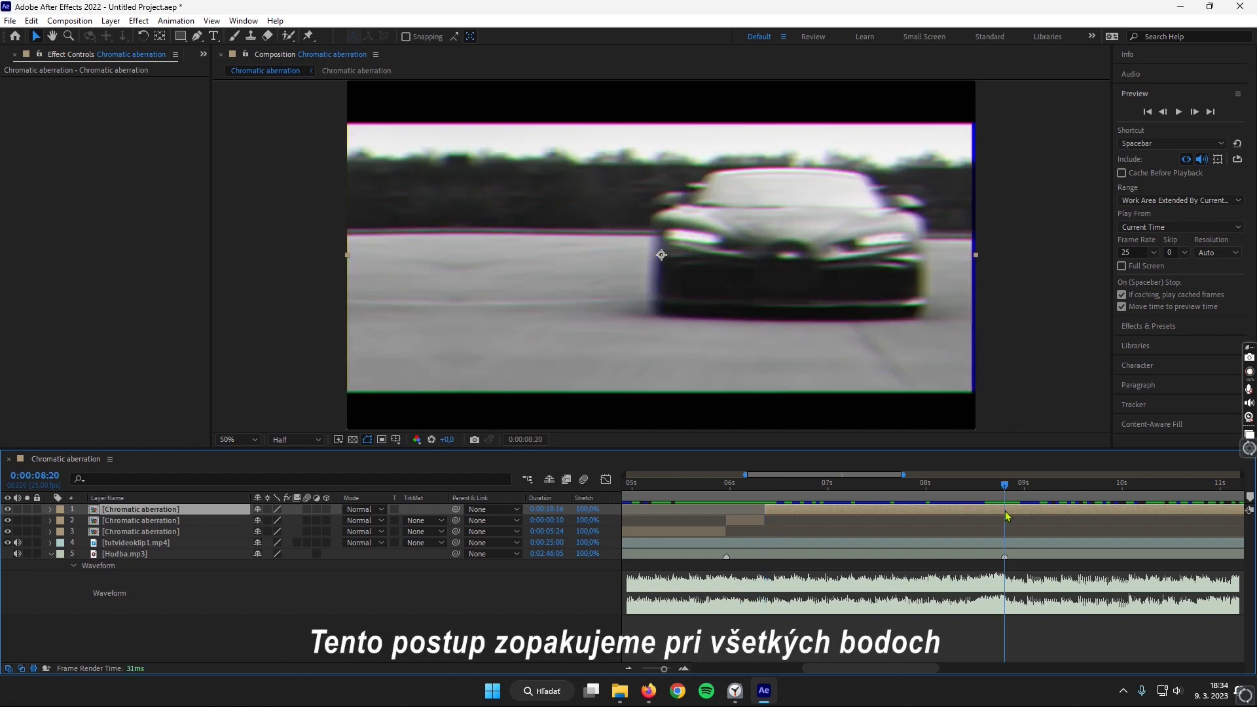
pyautogui.hotkey('ctrl', 'shift', 'd')
# Step: Split the layer again at each following beat marker through about 17 seconds
pyautogui.hotkey('shift', 'pagedown')
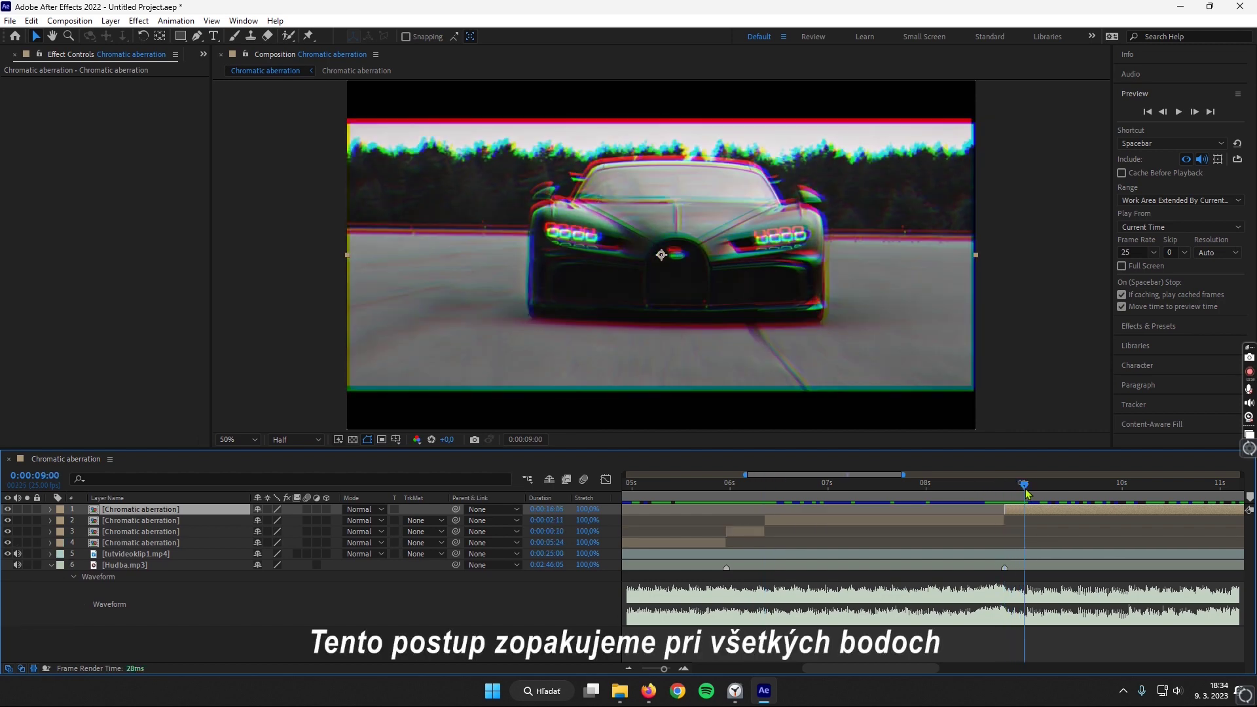
pyautogui.hotkey('ctrl', 'shift', 'd')
pyautogui.moveTo(922, 667); pyautogui.dragTo(989, 667)
pyautogui.hotkey('shift', 'pagedown')
pyautogui.hotkey('shift', 'pagedown')
pyautogui.hotkey('shift', 'pagedown')
pyautogui.hotkey('ctrl', 'shift', 'd')
pyautogui.hotkey('shift', 'pagedown')
pyautogui.hotkey('ctrl', 'shift', 'd')
pyautogui.click(779, 485)
pyautogui.hotkey('ctrl', 'shift', 'd')
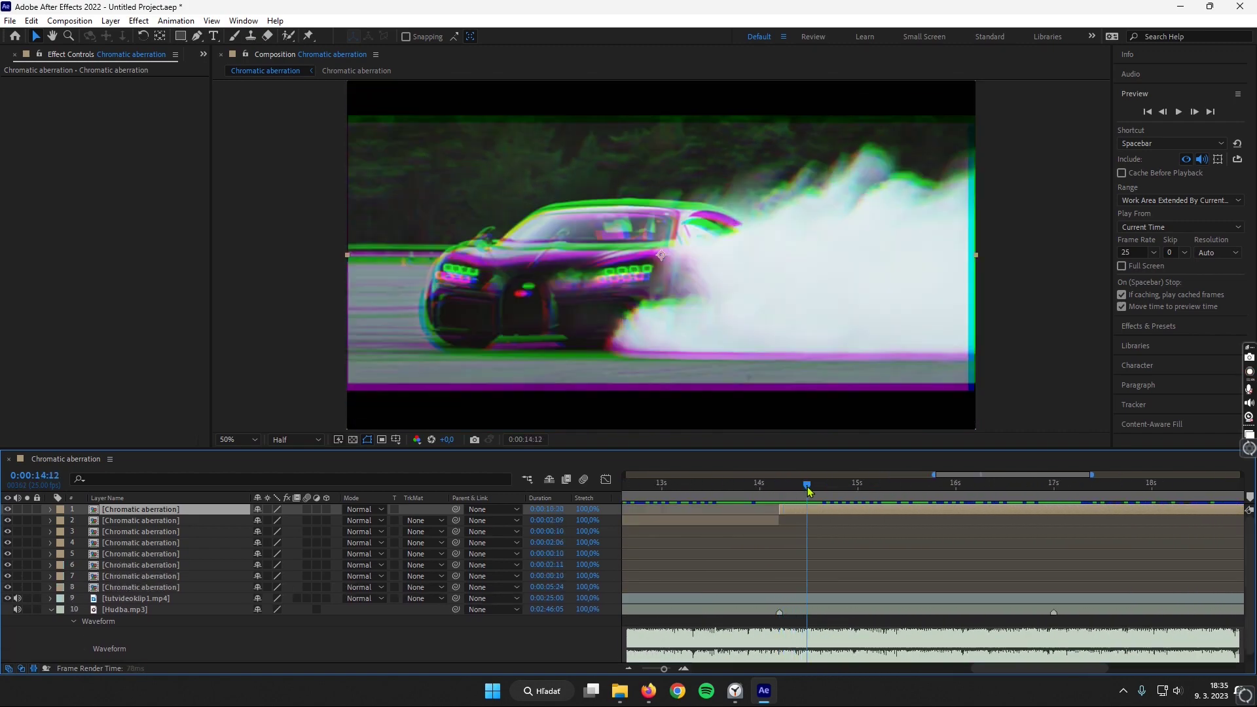
pyautogui.hotkey('shift', 'pagedown')
pyautogui.hotkey('ctrl', 'shift', 'd')
# Step: Split the layer at the remaining beats up to 0:00:20:04
pyautogui.click(840, 490)
pyautogui.hotkey('ctrl', 'shift', 'd')
pyautogui.hotkey('shift', 'pagedown')
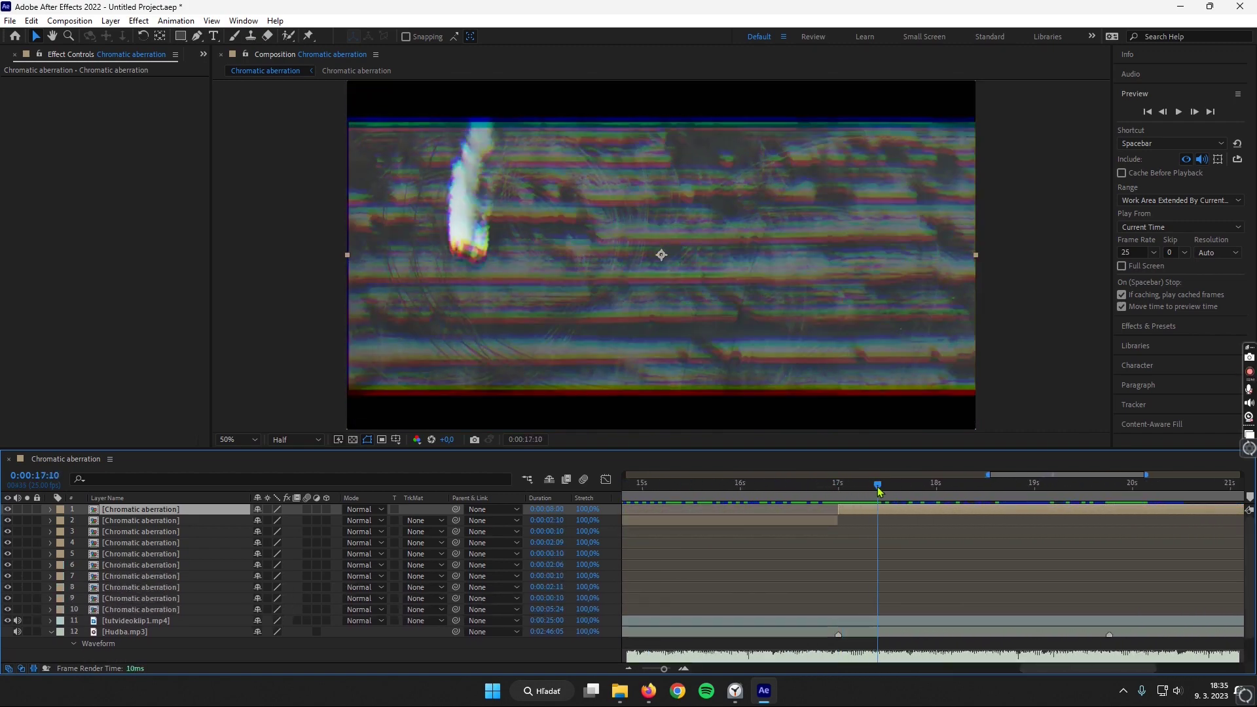
pyautogui.hotkey('ctrl', 'shift', 'd')
pyautogui.moveTo(1087, 667); pyautogui.dragTo(1119, 667)
pyautogui.hotkey('ctrl', 'shift', 'd')
pyautogui.moveTo(945, 489); pyautogui.dragTo(1000, 490)
pyautogui.hotkey('ctrl', 'shift', 'd')
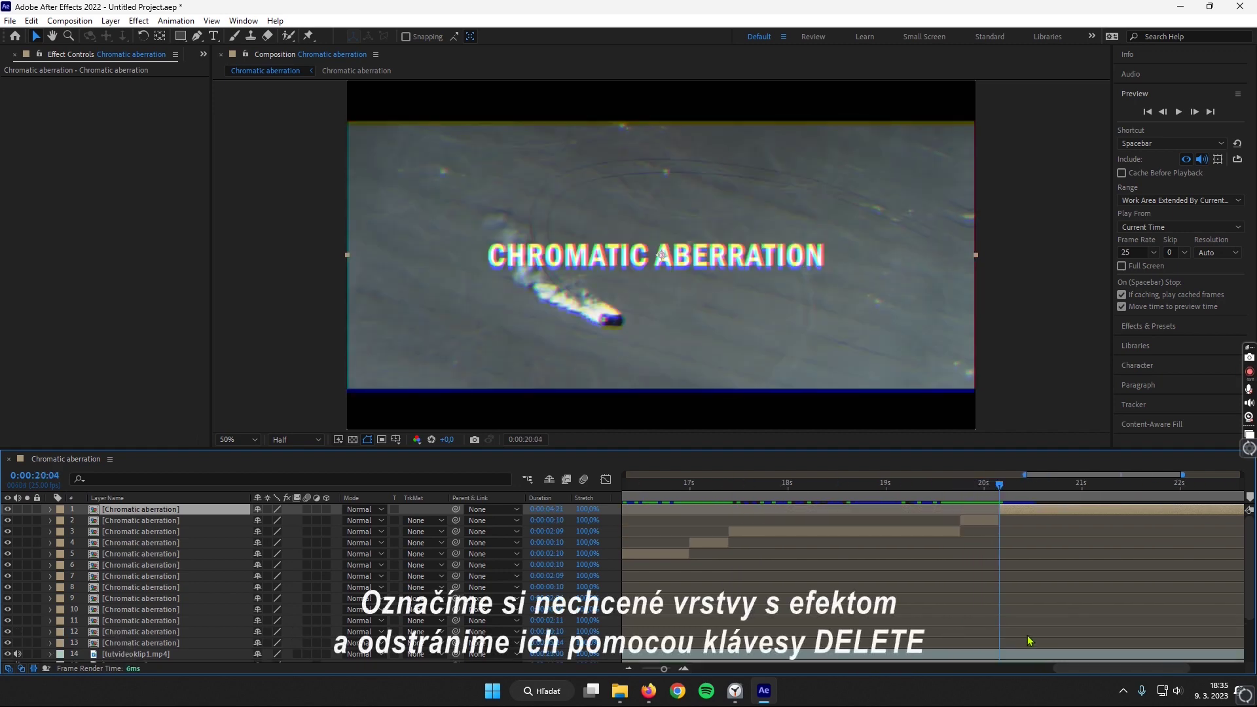
# Step: Delete layer 13, the 2-second adjustment layers (11, 7, 5, 3 and others) and the long top layer
pyautogui.scroll(-5, 1024, 640)
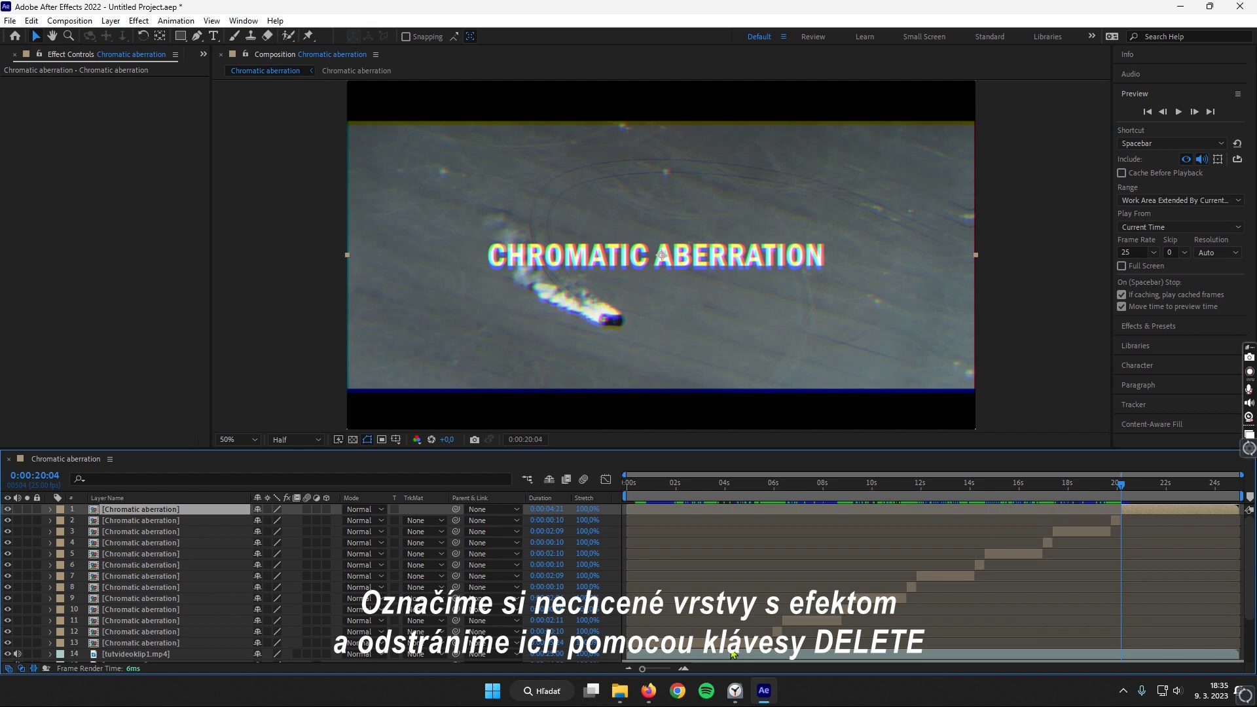
pyautogui.click(721, 644)
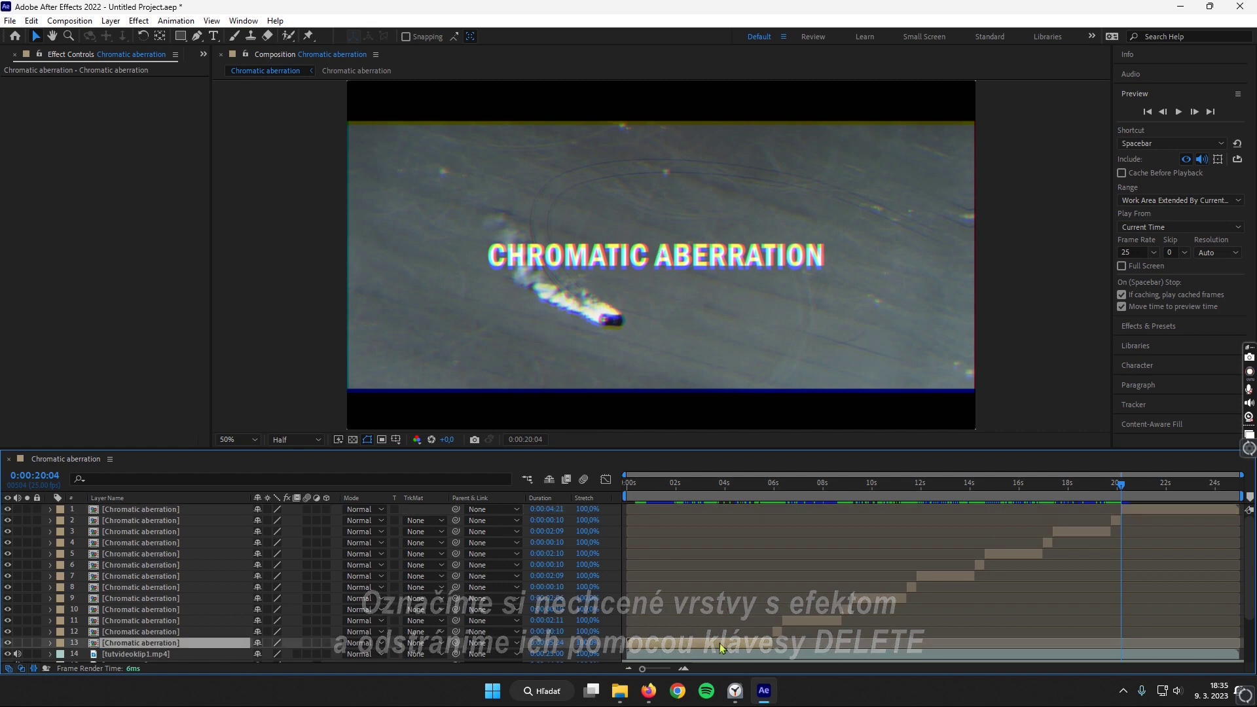
pyautogui.press('Delete')
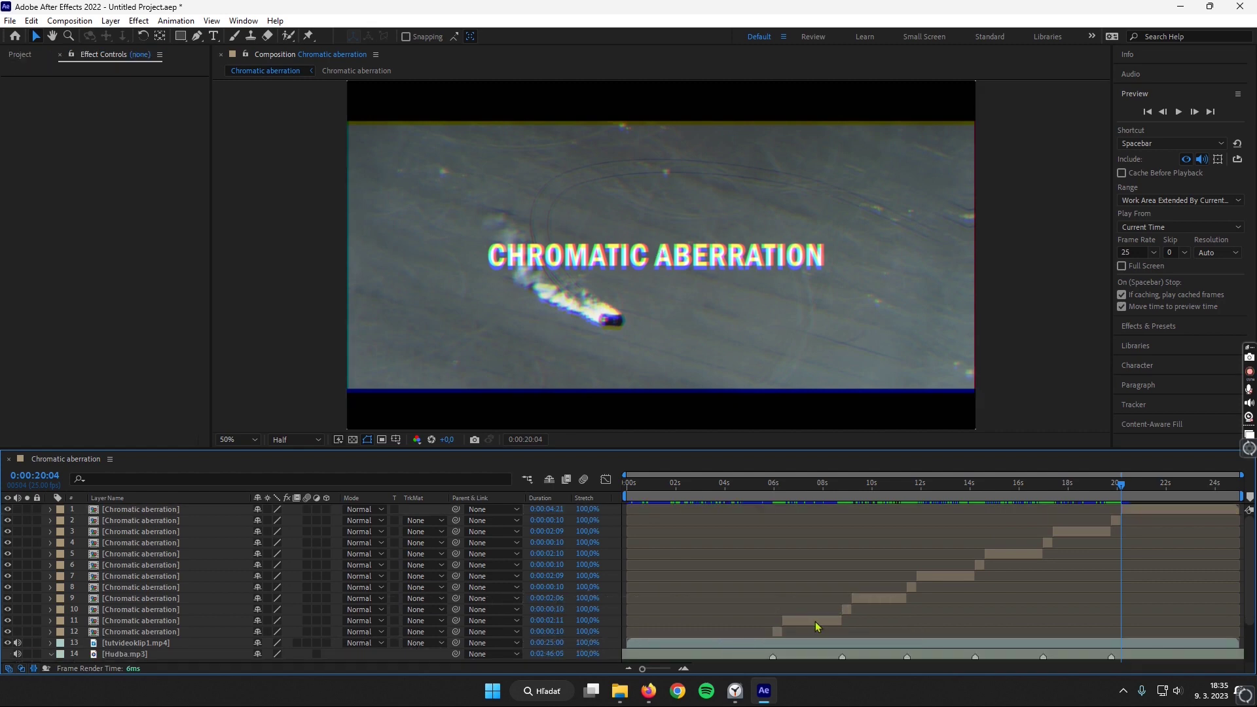
pyautogui.click(813, 622)
pyautogui.press('Delete')
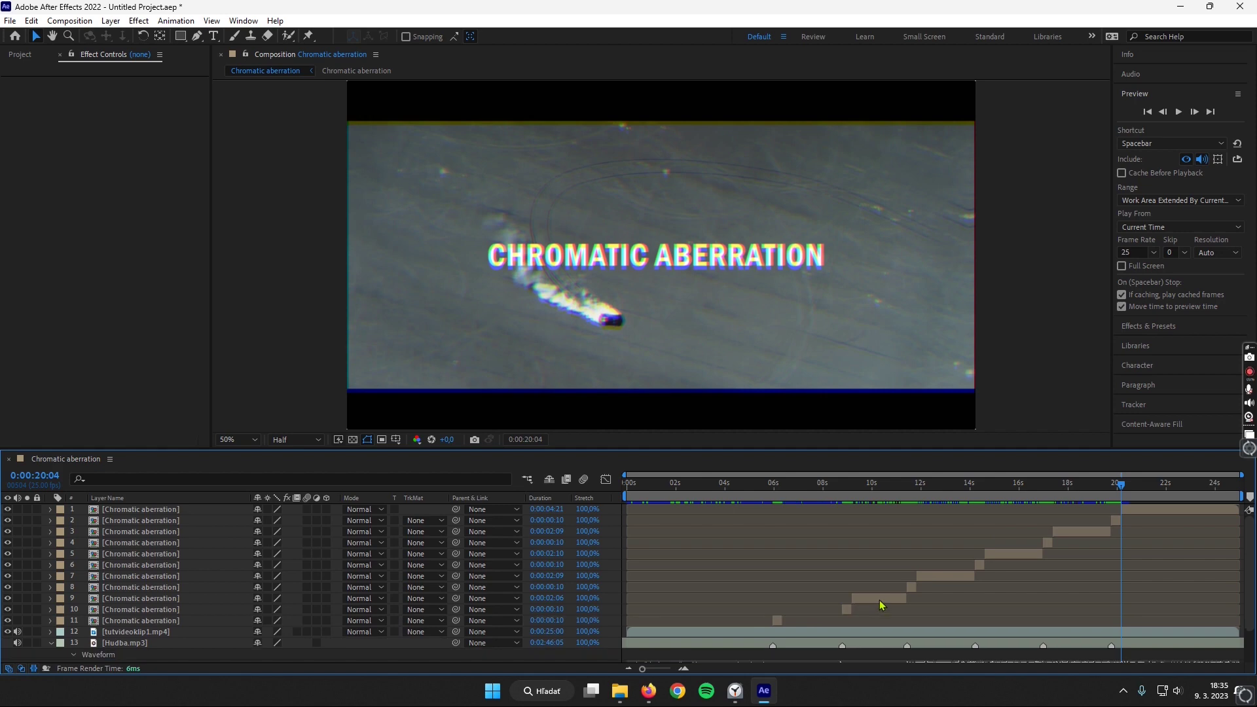
pyautogui.click(879, 600)
pyautogui.press('Delete')
pyautogui.click(950, 576)
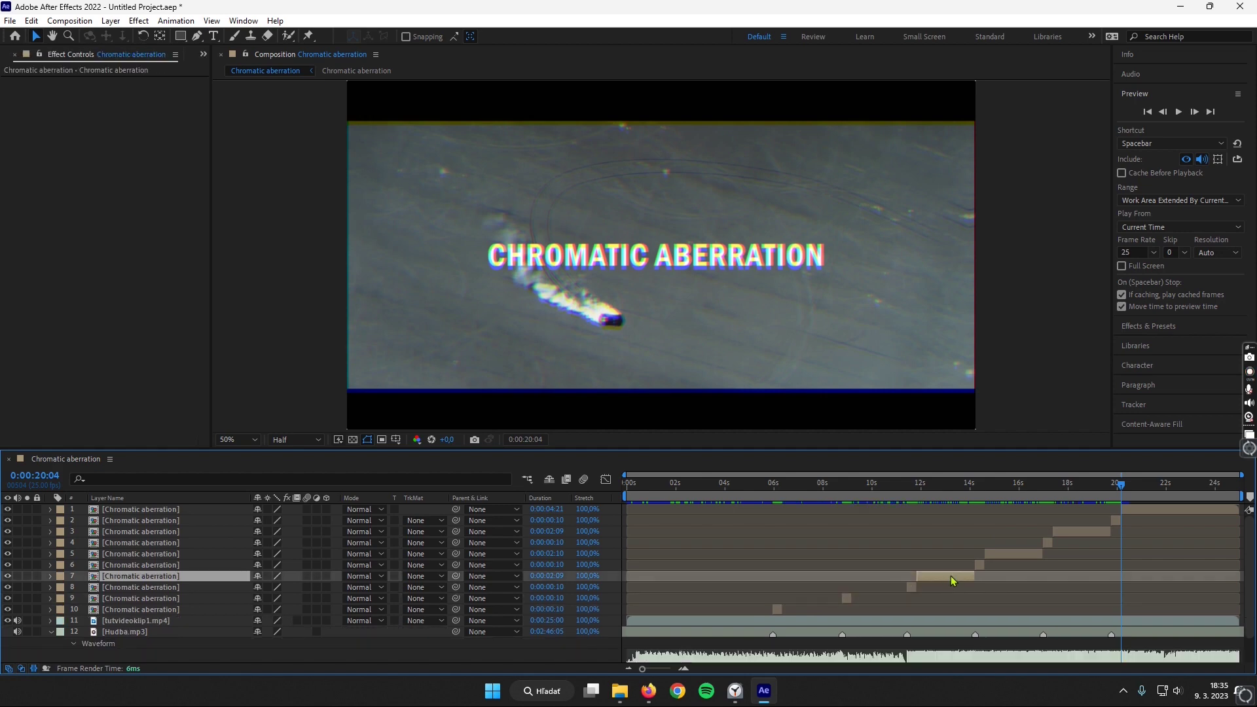
pyautogui.press('Delete')
pyautogui.click(1018, 555)
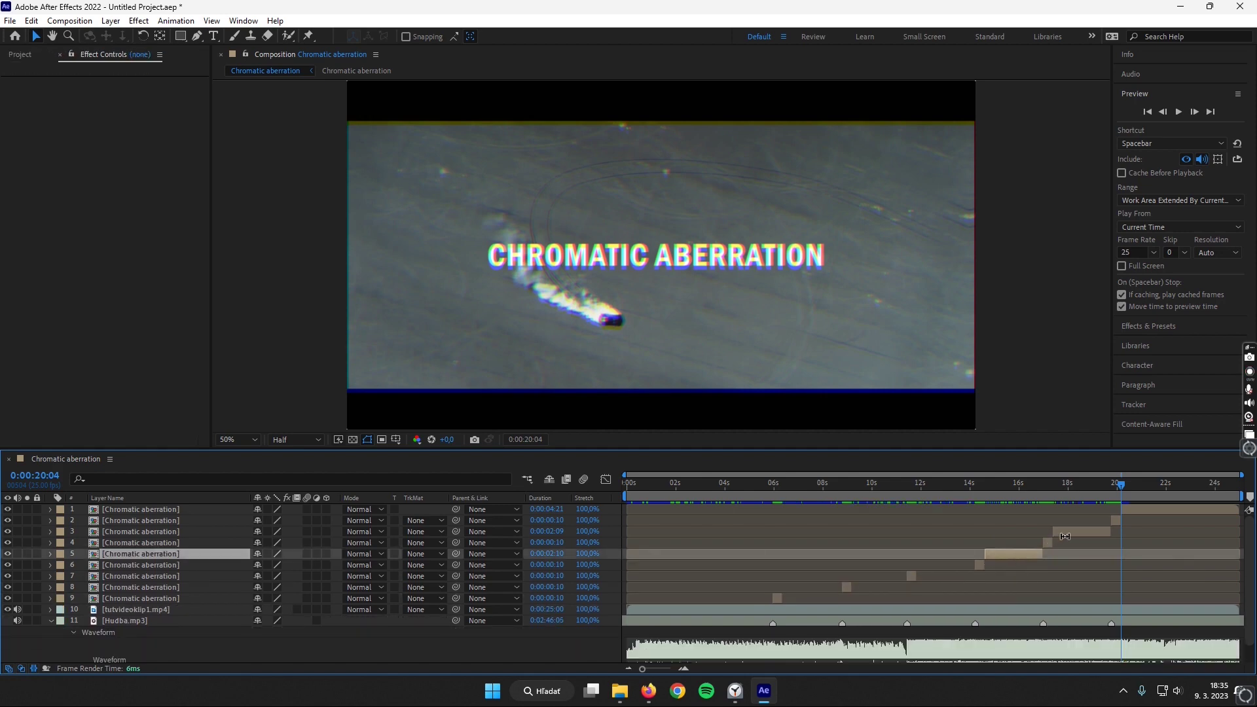
pyautogui.press('Delete')
pyautogui.click(1080, 532)
pyautogui.press('Delete')
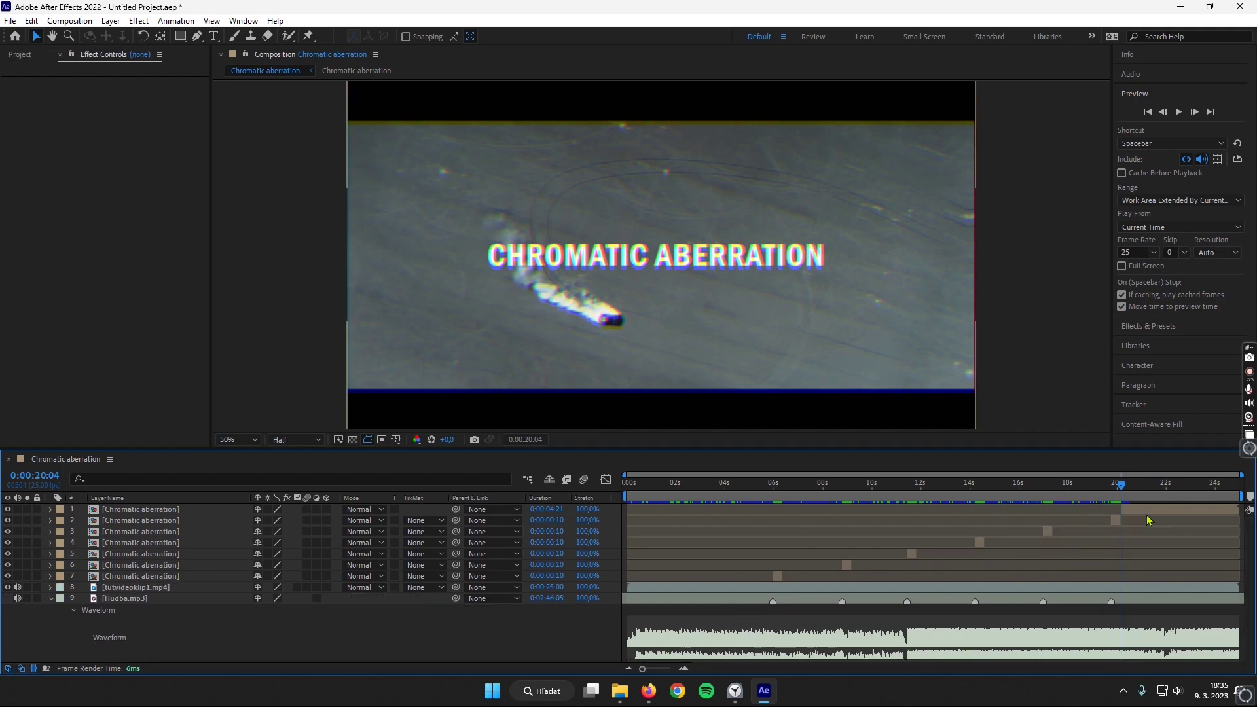
pyautogui.click(1150, 510)
pyautogui.press('Delete')
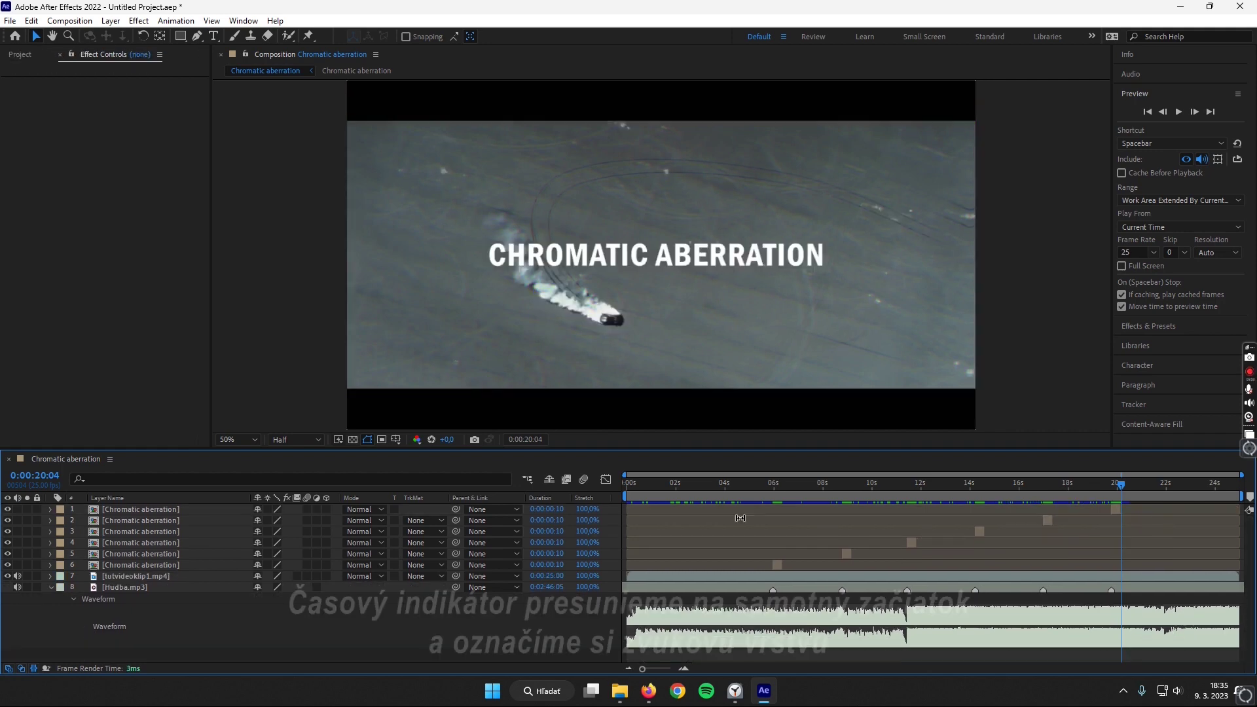
# Step: Split Hudba.mp3 at the composition start and delete the unwanted music piece
pyautogui.moveTo(639, 487); pyautogui.dragTo(617, 485)
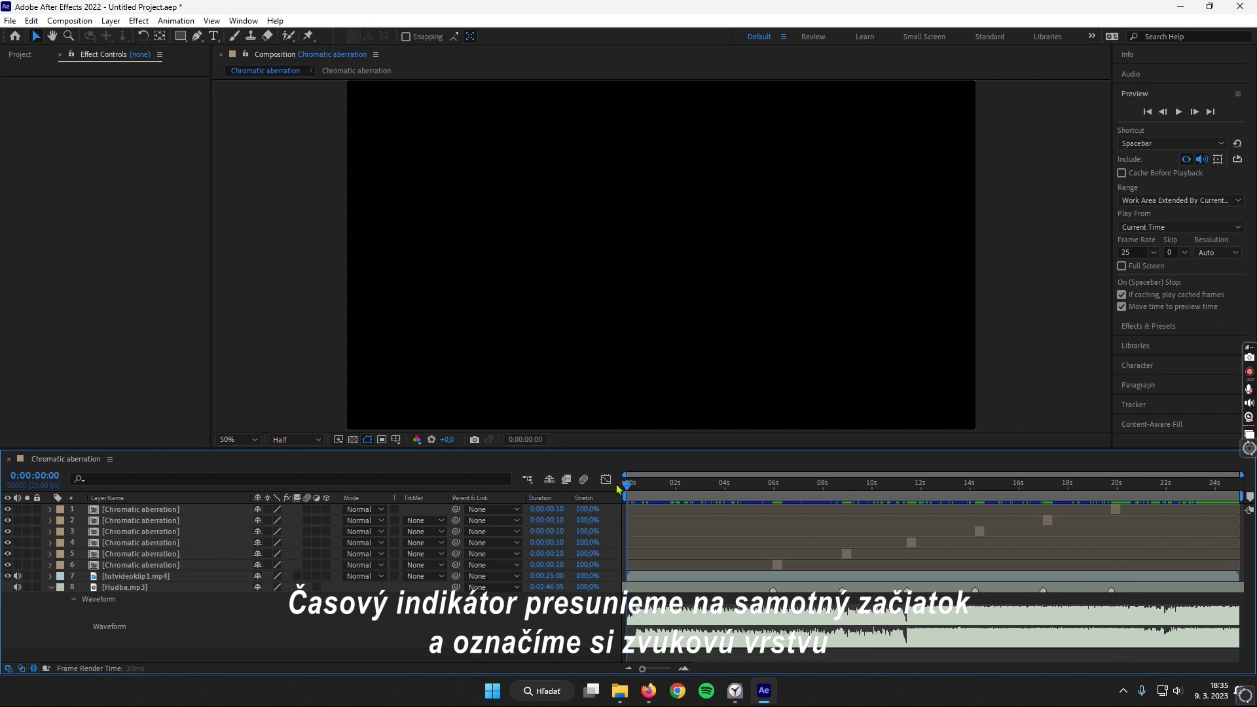
pyautogui.click(635, 589)
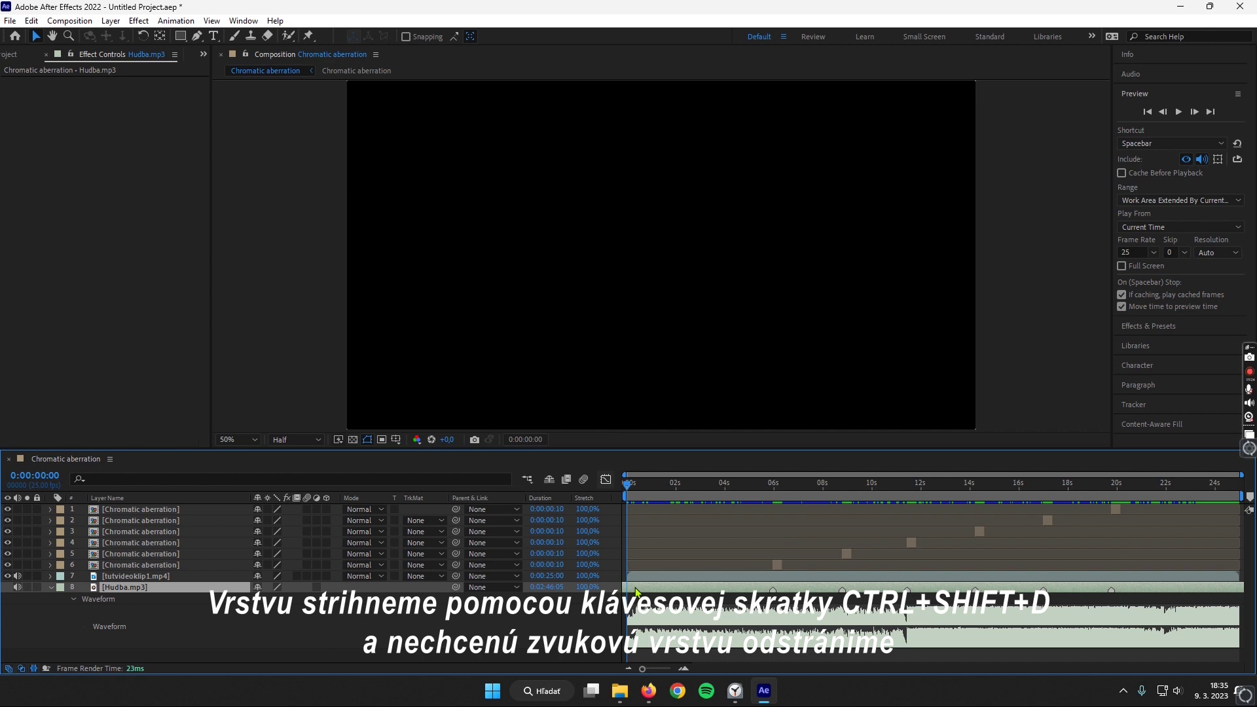
pyautogui.hotkey('ctrl', 'shift', 'd')
pyautogui.click(627, 599)
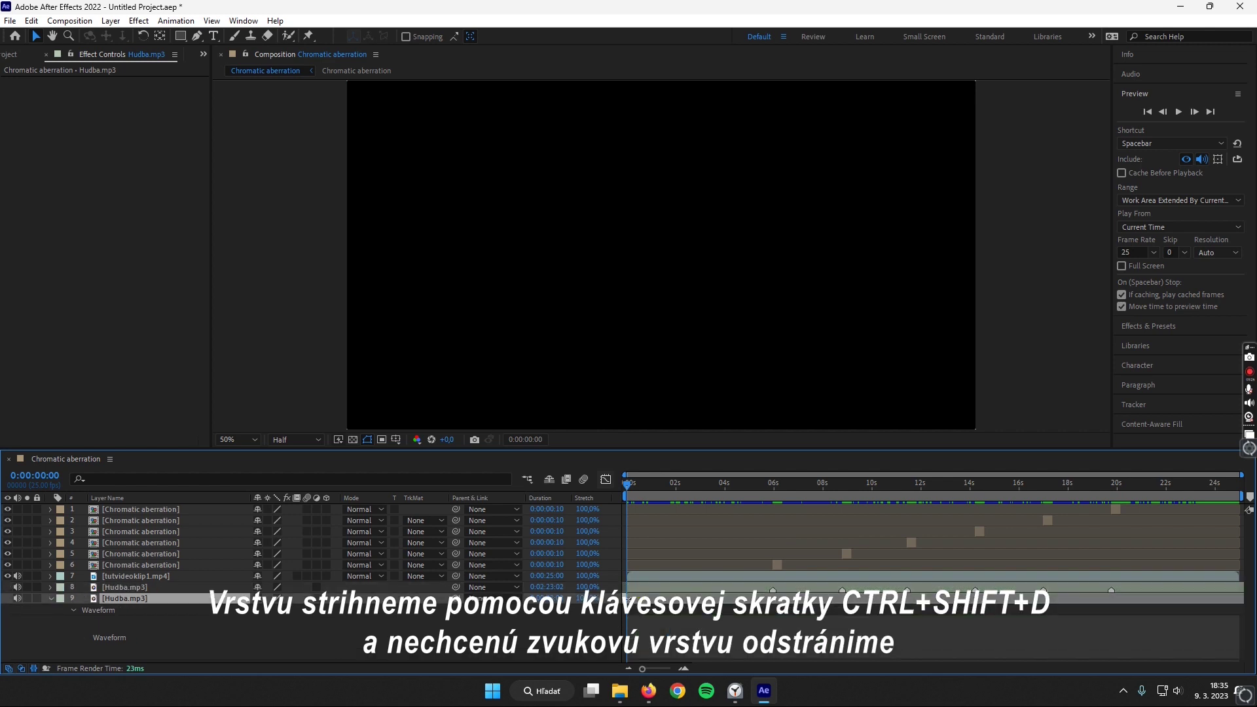
pyautogui.press('Delete')
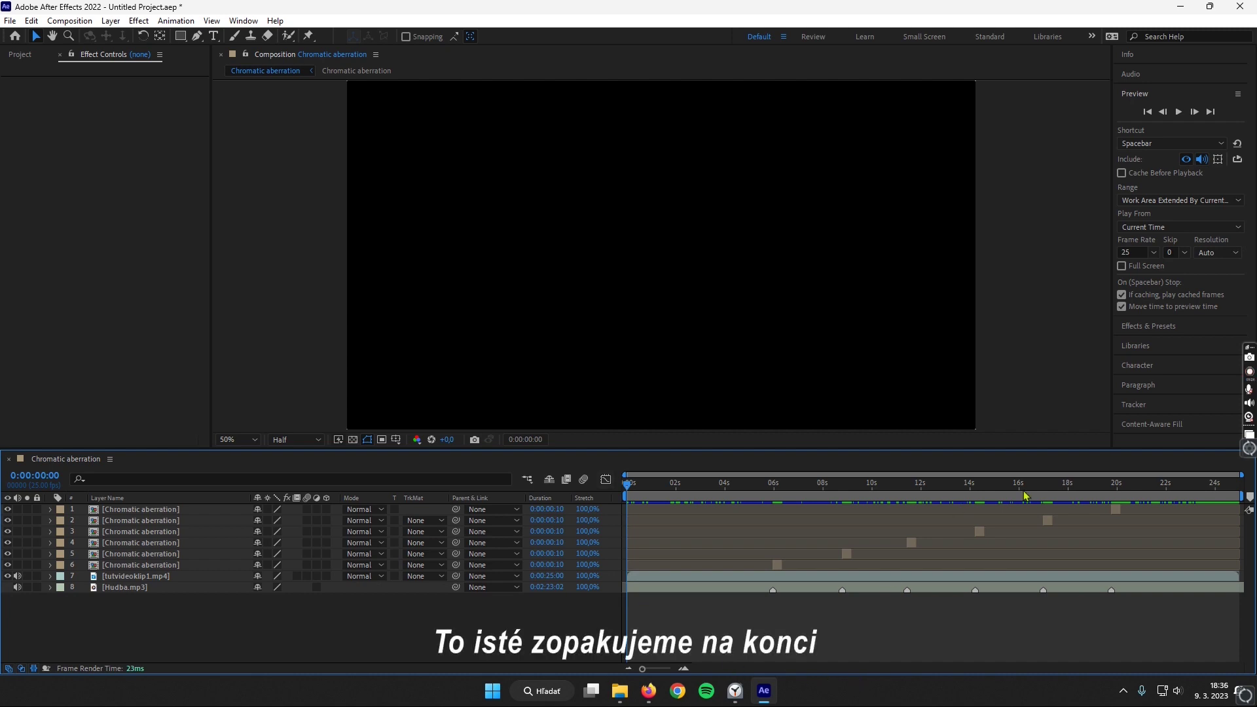
# Step: Split the music at 0:00:24:24 and delete the part running past the composition end
pyautogui.moveTo(1182, 484); pyautogui.dragTo(1239, 484)
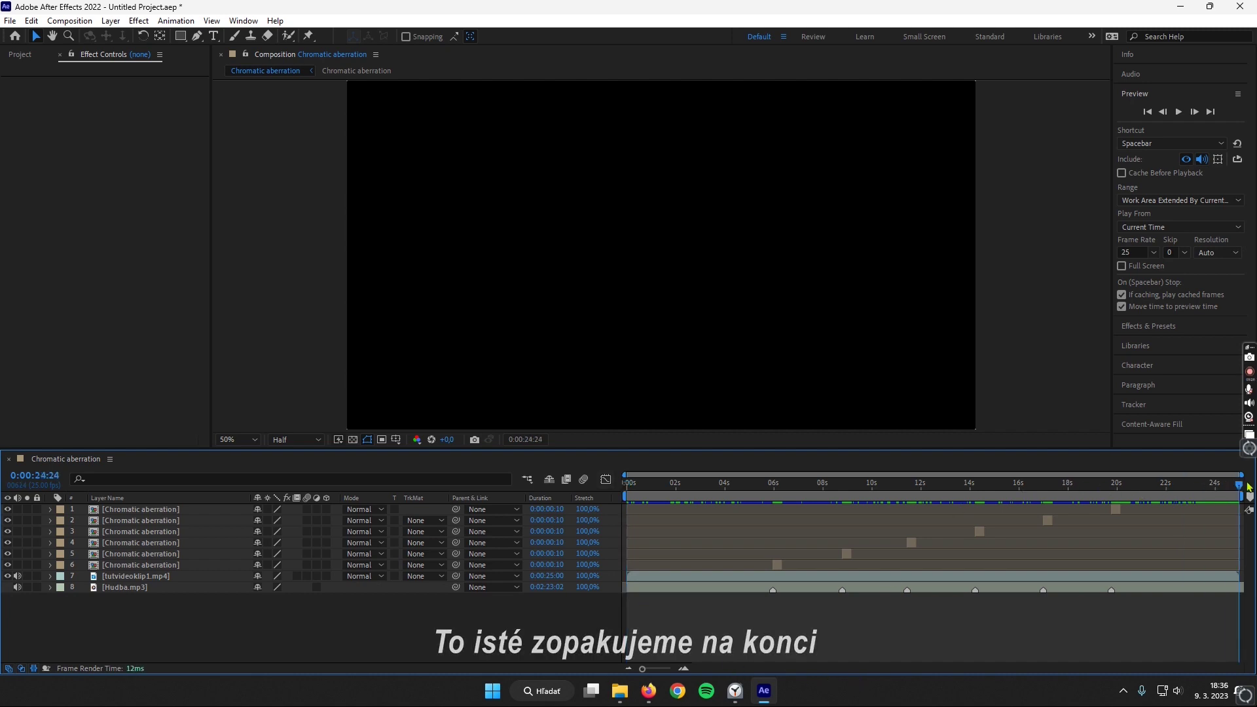
pyautogui.click(1231, 588)
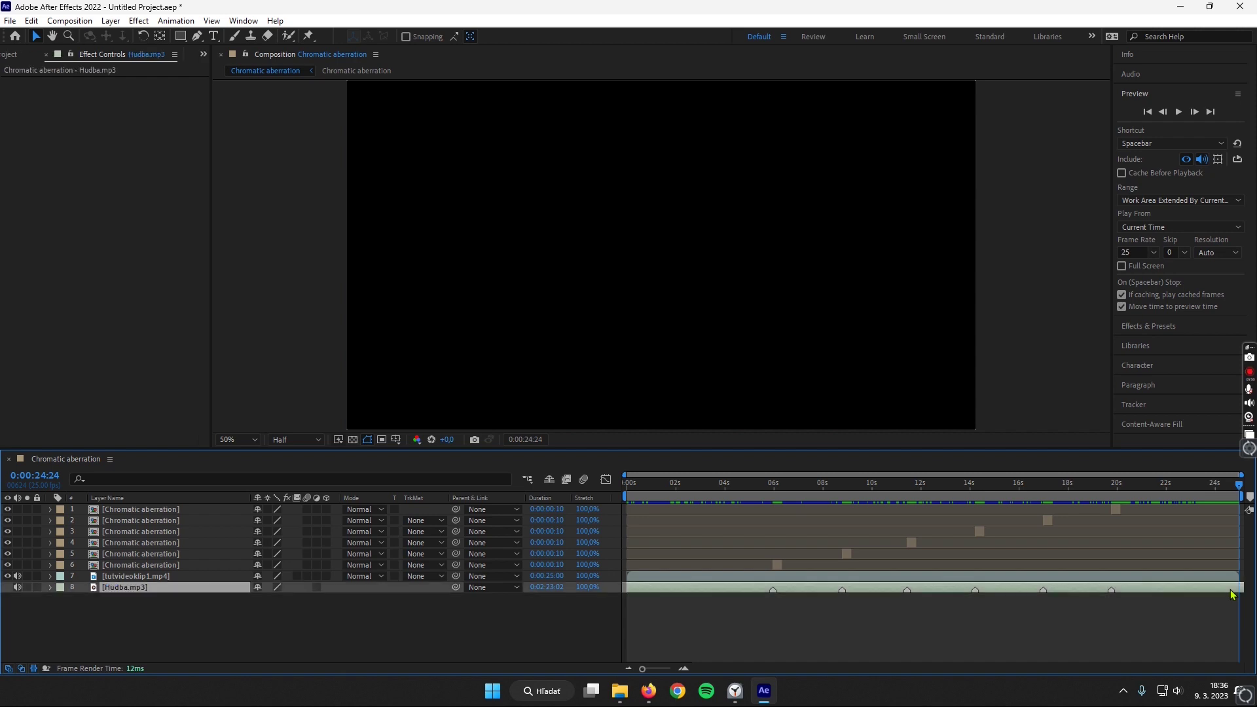
pyautogui.hotkey('ctrl', 'shift', 'd')
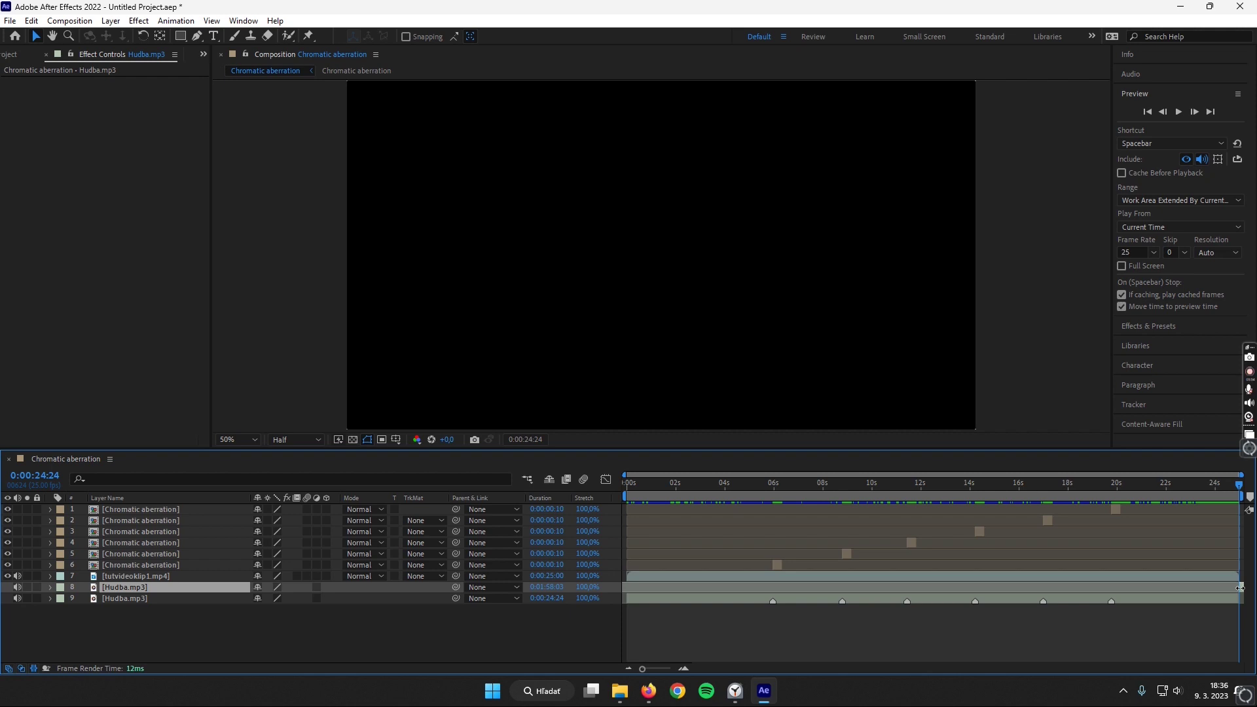
pyautogui.press('Delete')
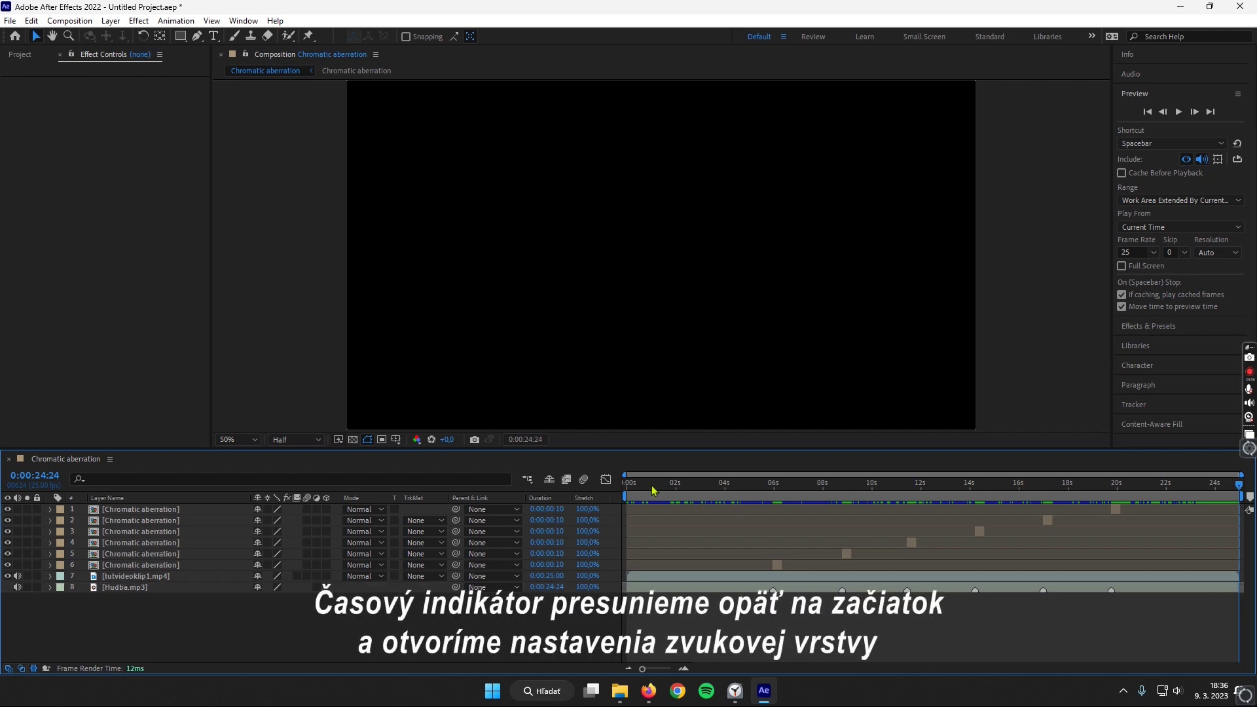
# Step: Keyframe the Hudba.mp3 Audio Levels at -50 dB at 0 seconds
pyautogui.moveTo(651, 489); pyautogui.dragTo(617, 492)
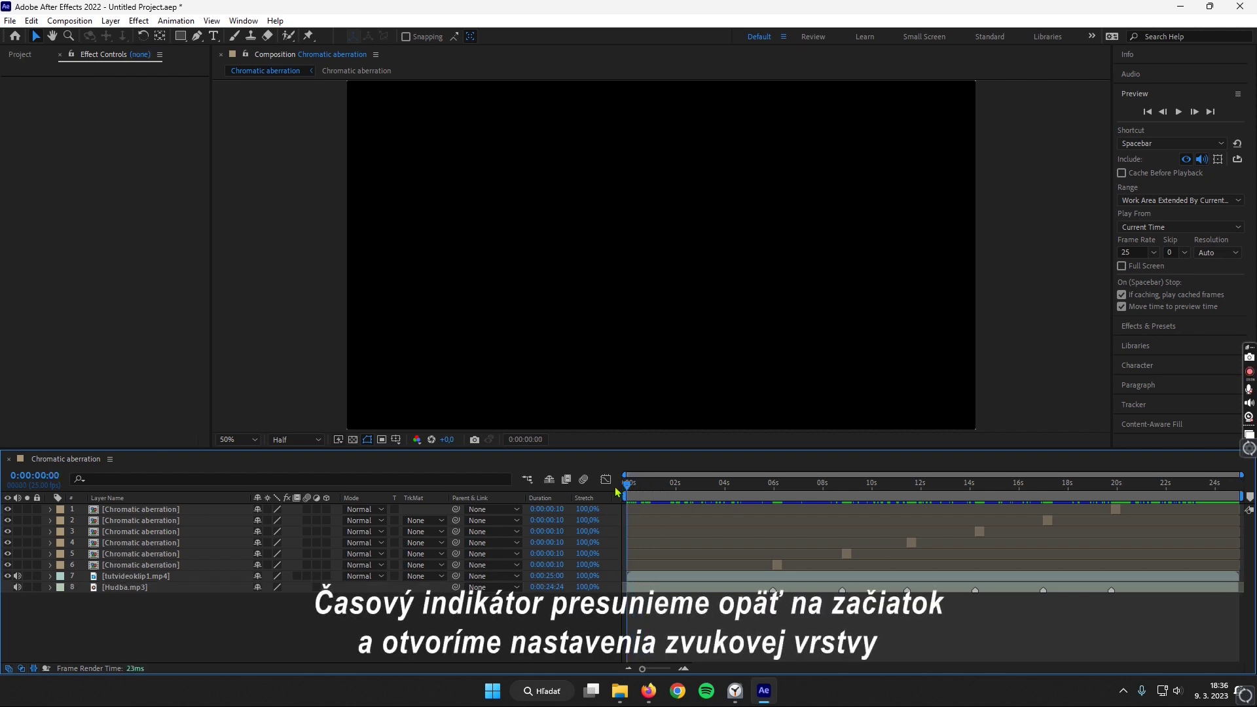
pyautogui.click(283, 589)
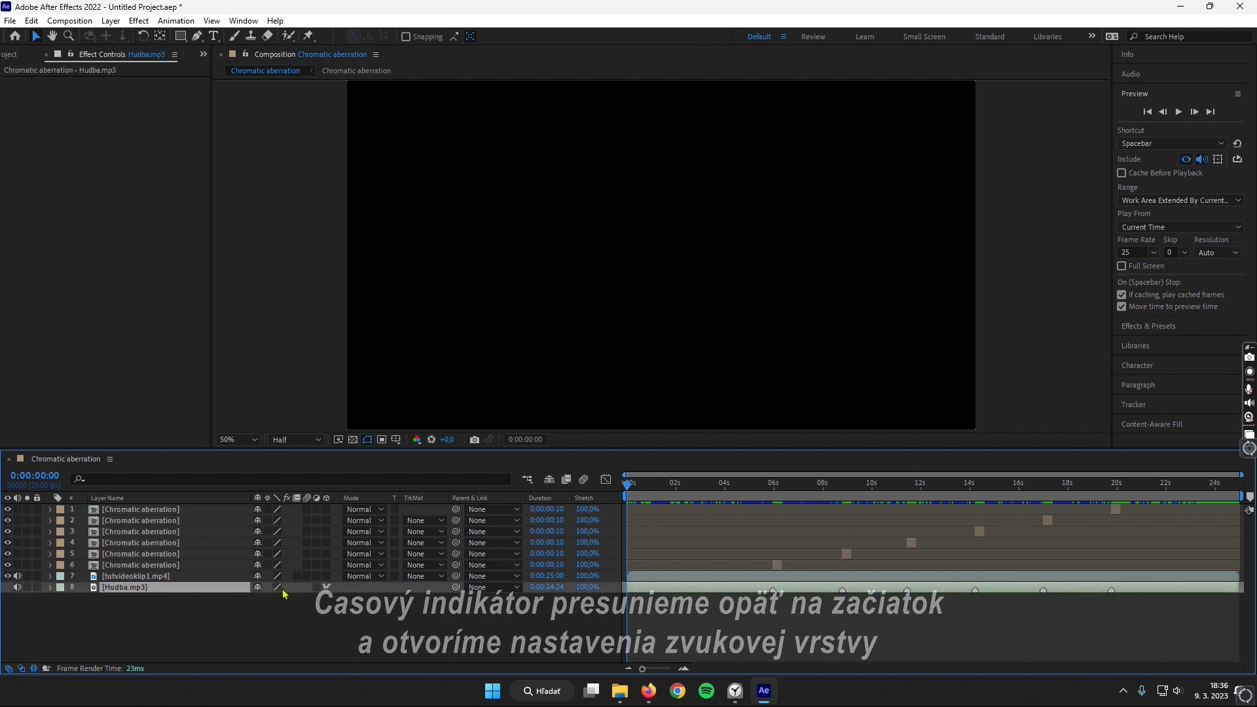
pyautogui.click(50, 588)
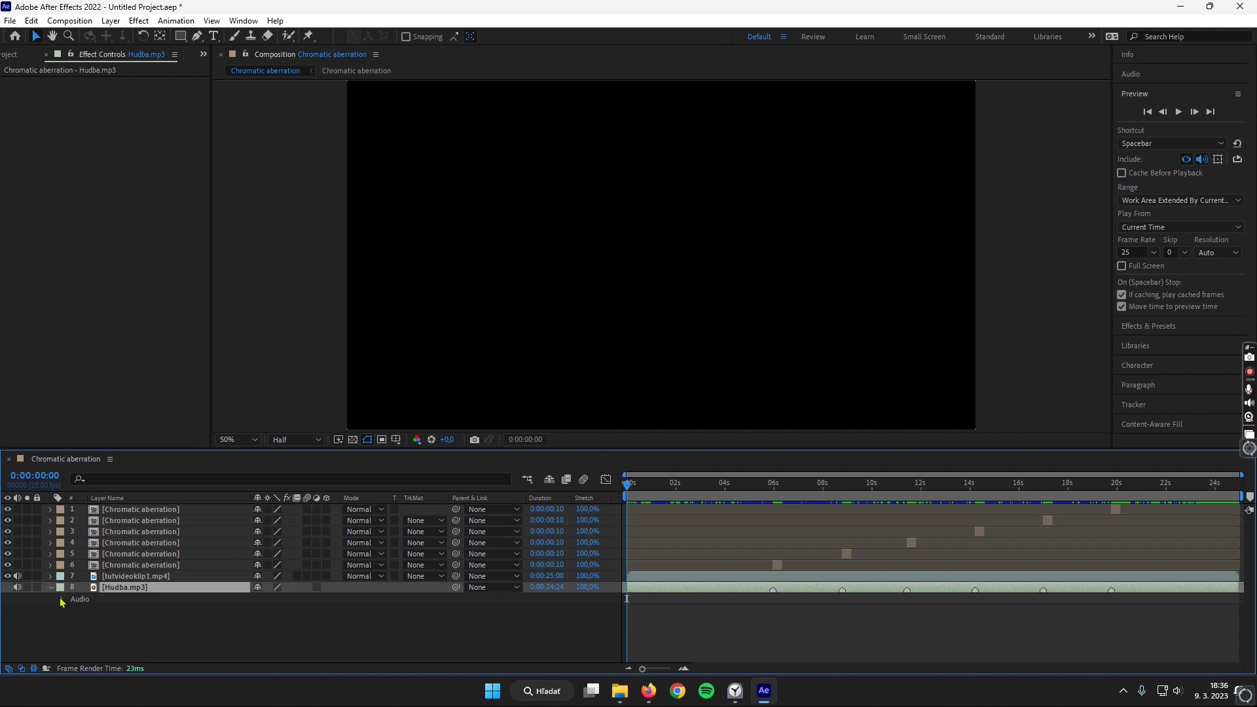
pyautogui.click(62, 599)
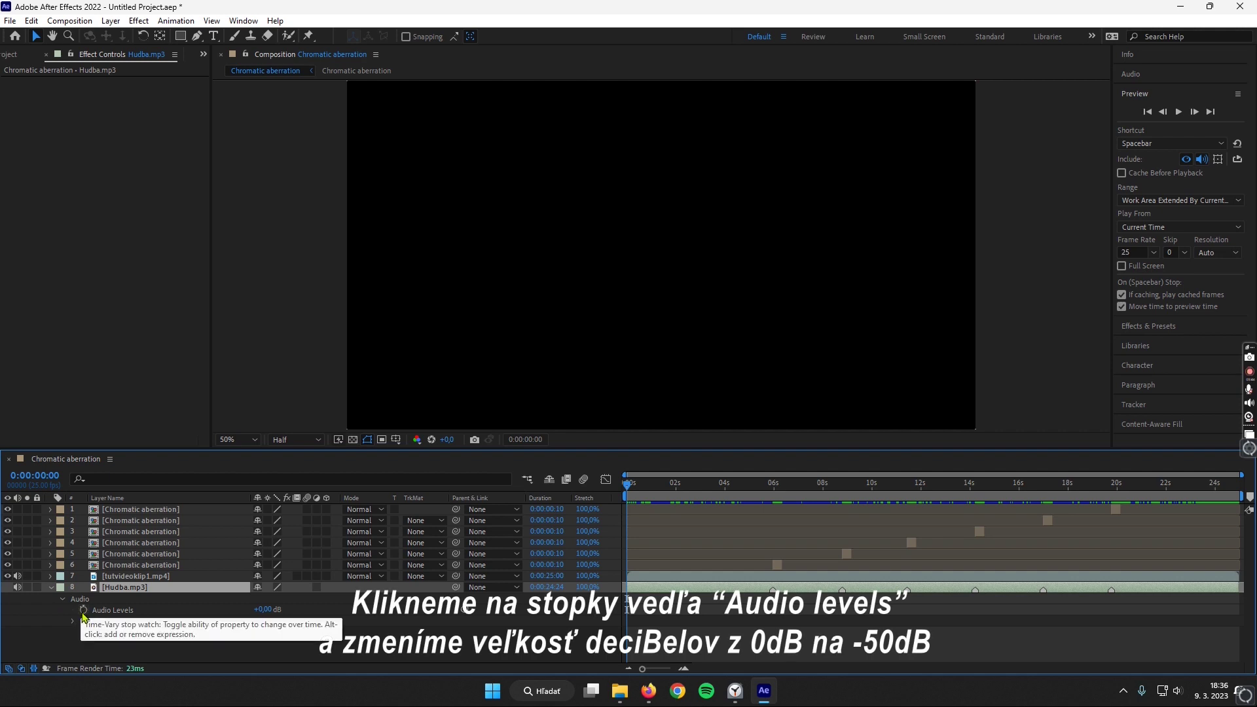
pyautogui.click(83, 610)
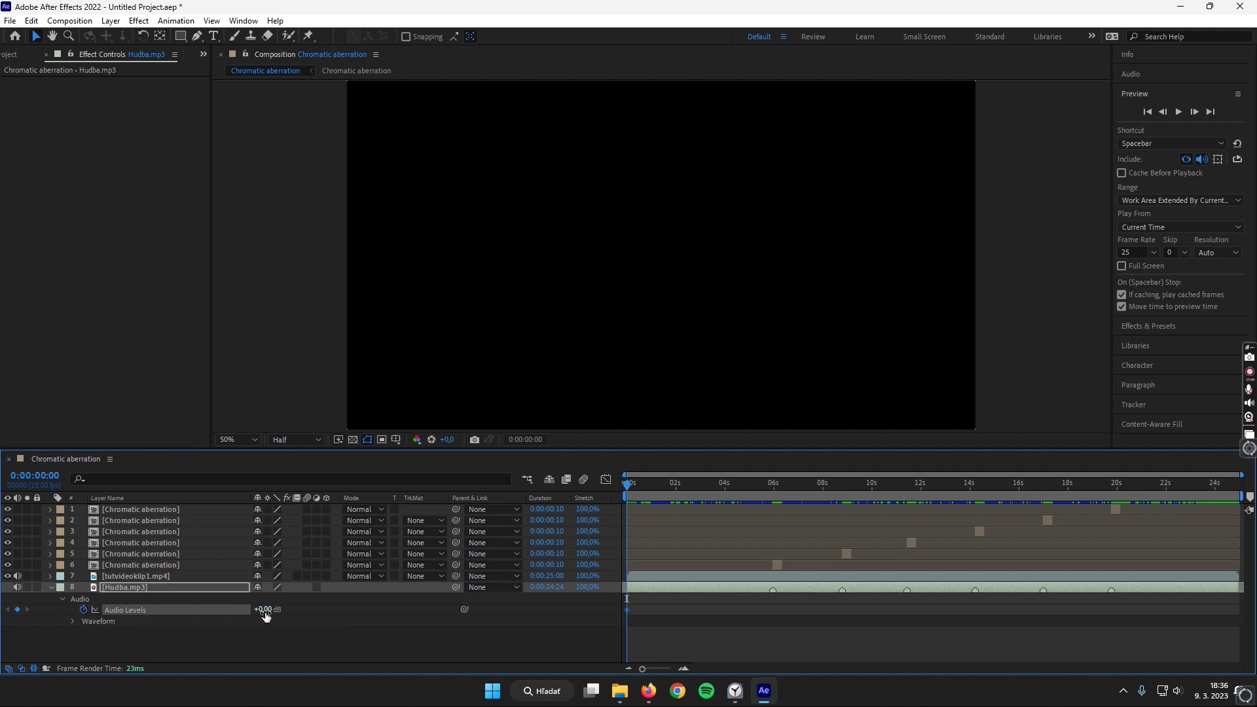
pyautogui.click(265, 610)
pyautogui.write('-50')
pyautogui.press('Return')
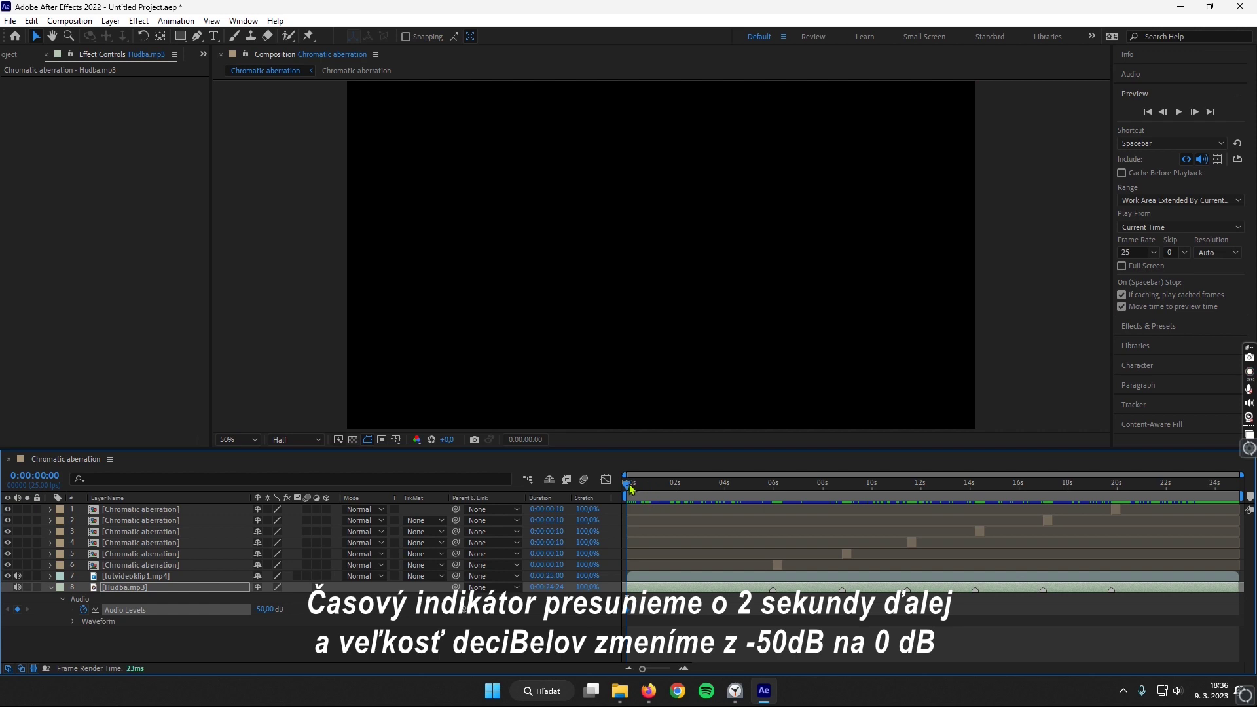
# Step: Set Audio Levels to 0 dB at 2 seconds, adding a second keyframe
pyautogui.moveTo(627, 485); pyautogui.dragTo(676, 477)
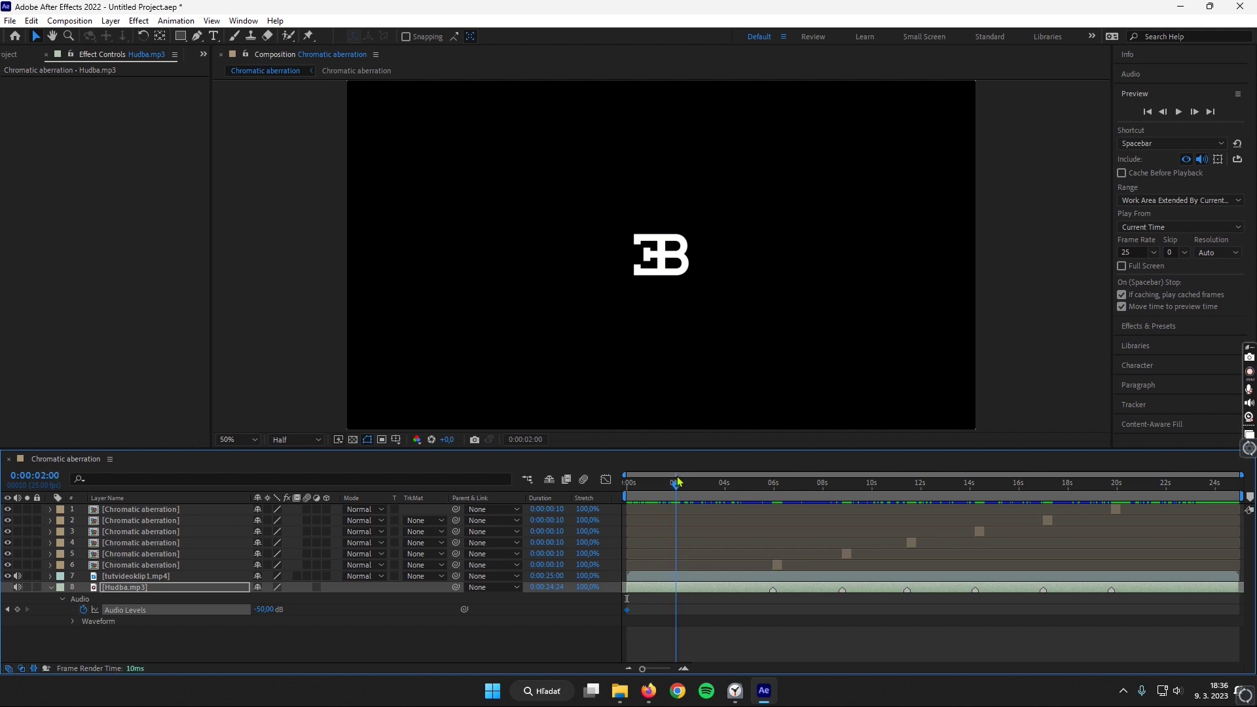
pyautogui.click(264, 609)
pyautogui.write('0')
pyautogui.press('Return')
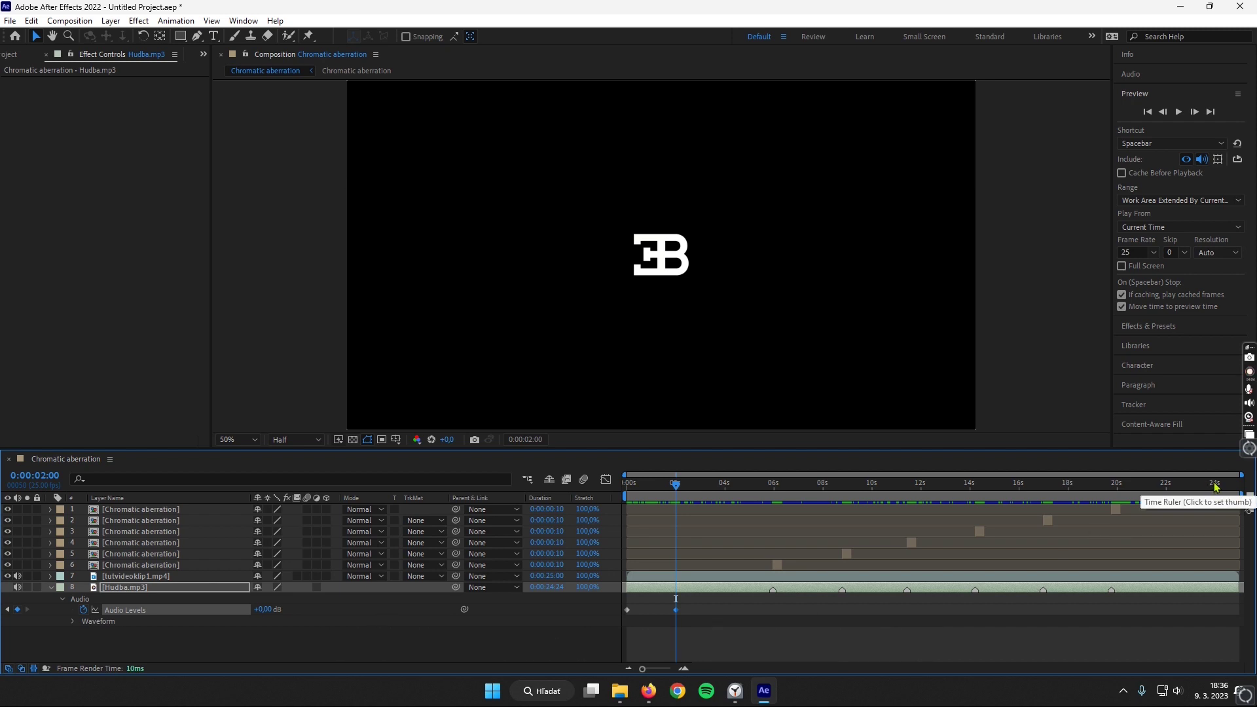
# Step: Keyframe Audio Levels at 23 seconds, then set -50 dB at the composition end
pyautogui.keyDown('alt'); pyautogui.scroll(2, 1222, 510); pyautogui.keyUp('alt')
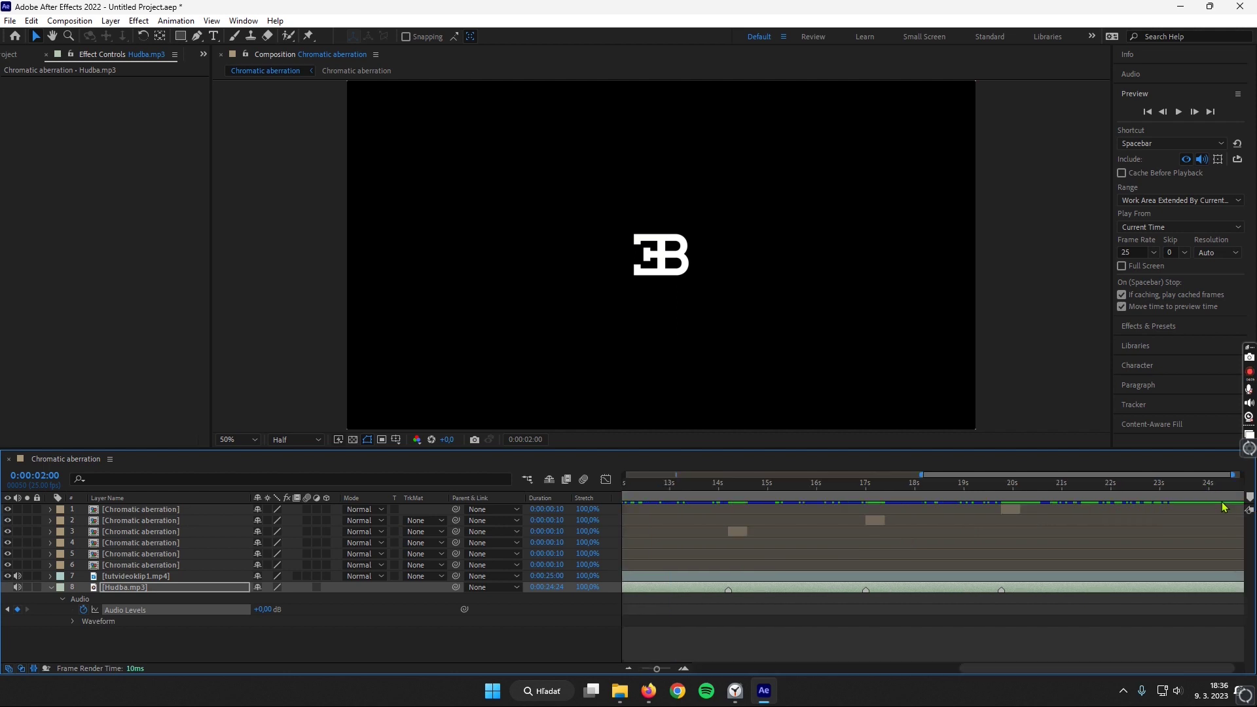
pyautogui.moveTo(1074, 669); pyautogui.dragTo(1103, 668)
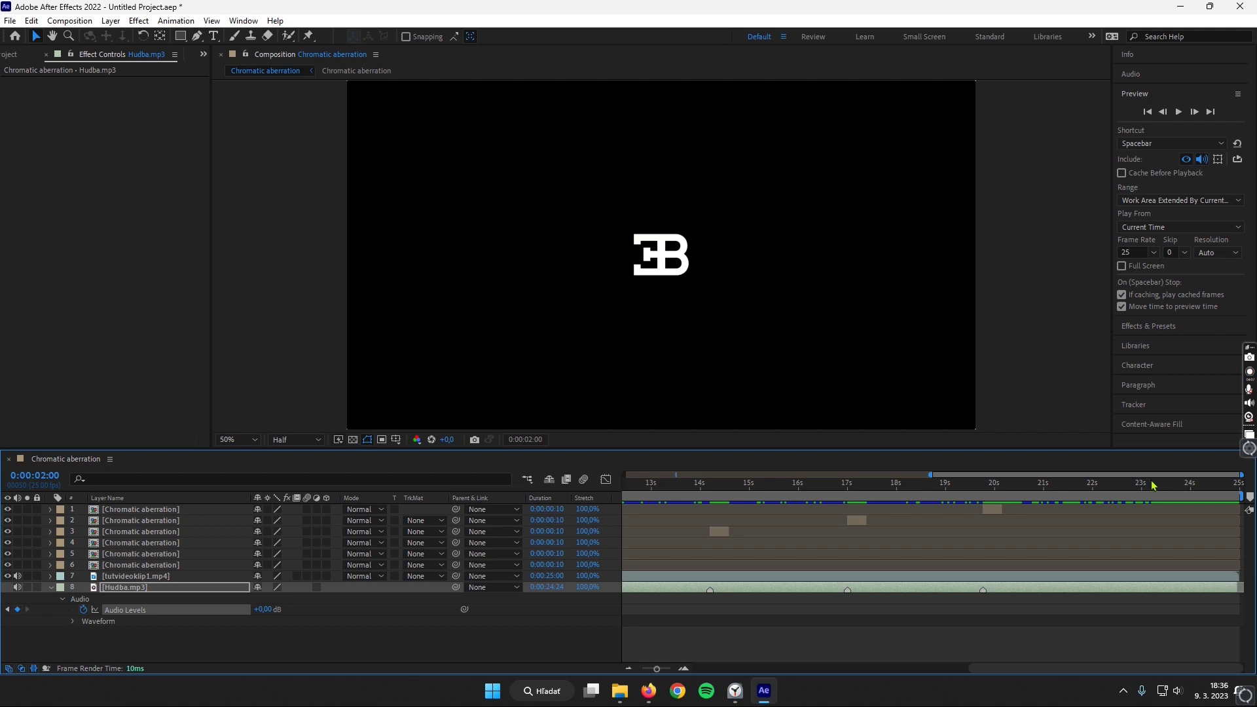
pyautogui.click(1141, 484)
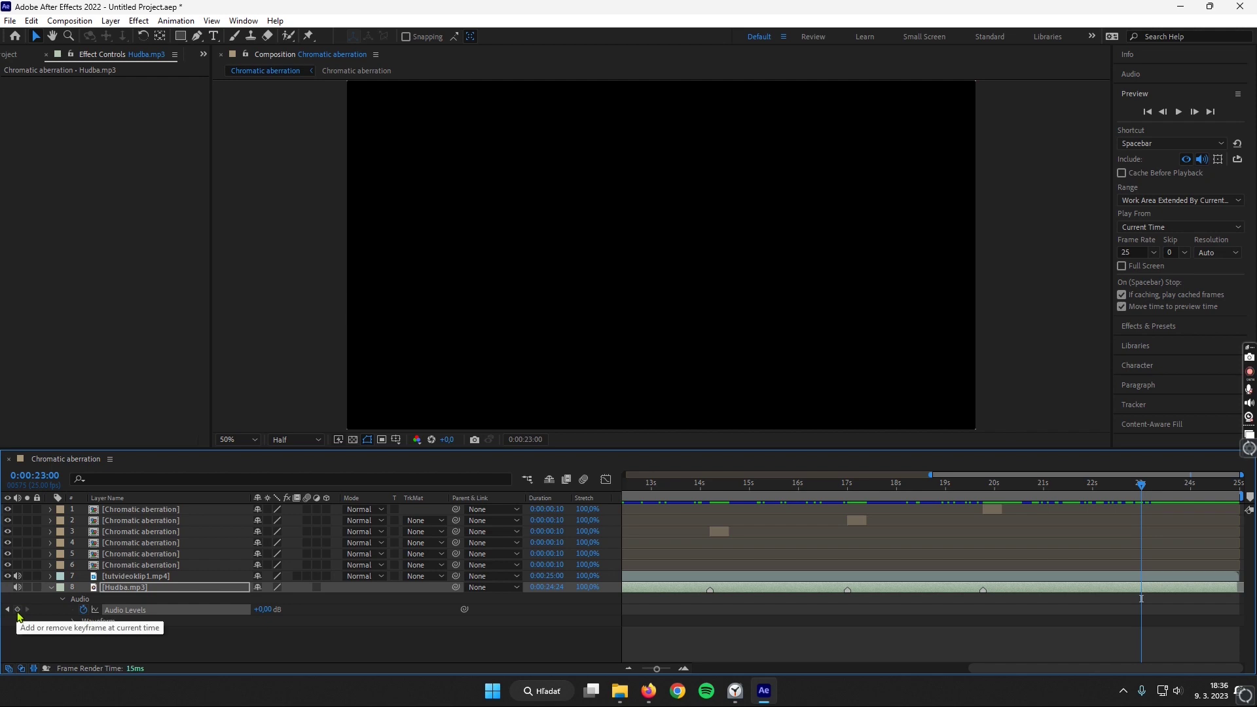
pyautogui.click(18, 609)
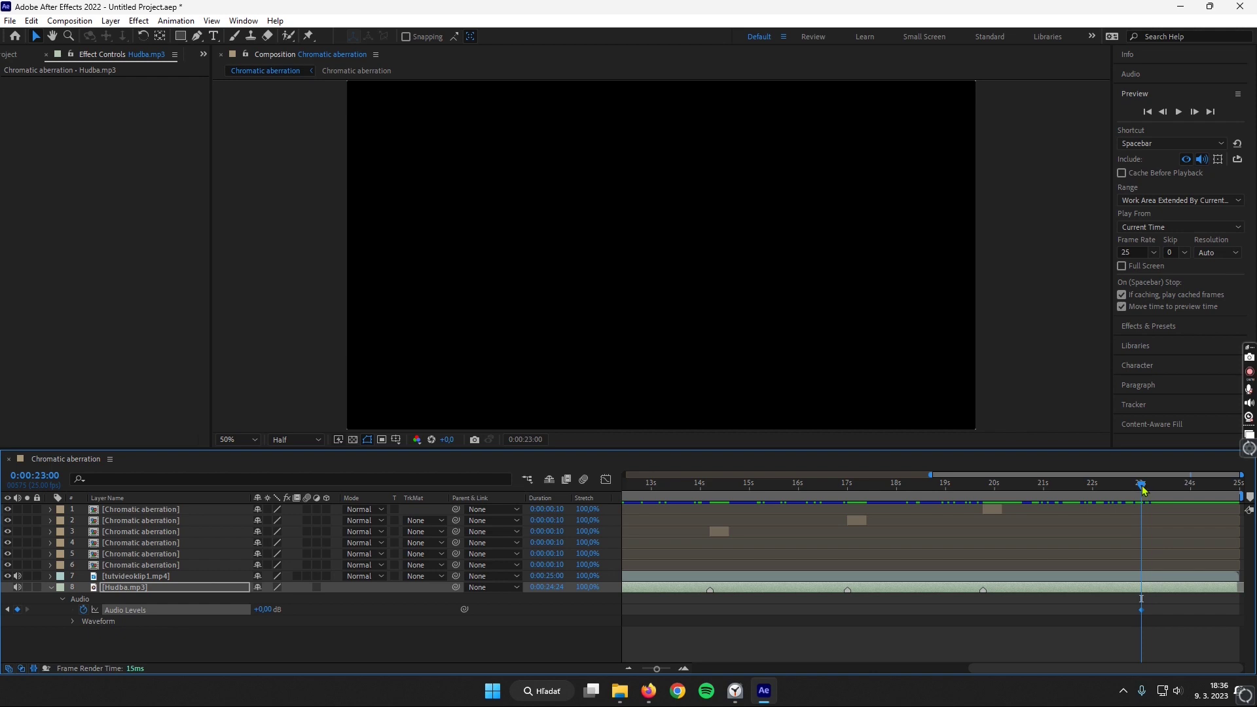
pyautogui.moveTo(1143, 490); pyautogui.dragTo(1254, 492)
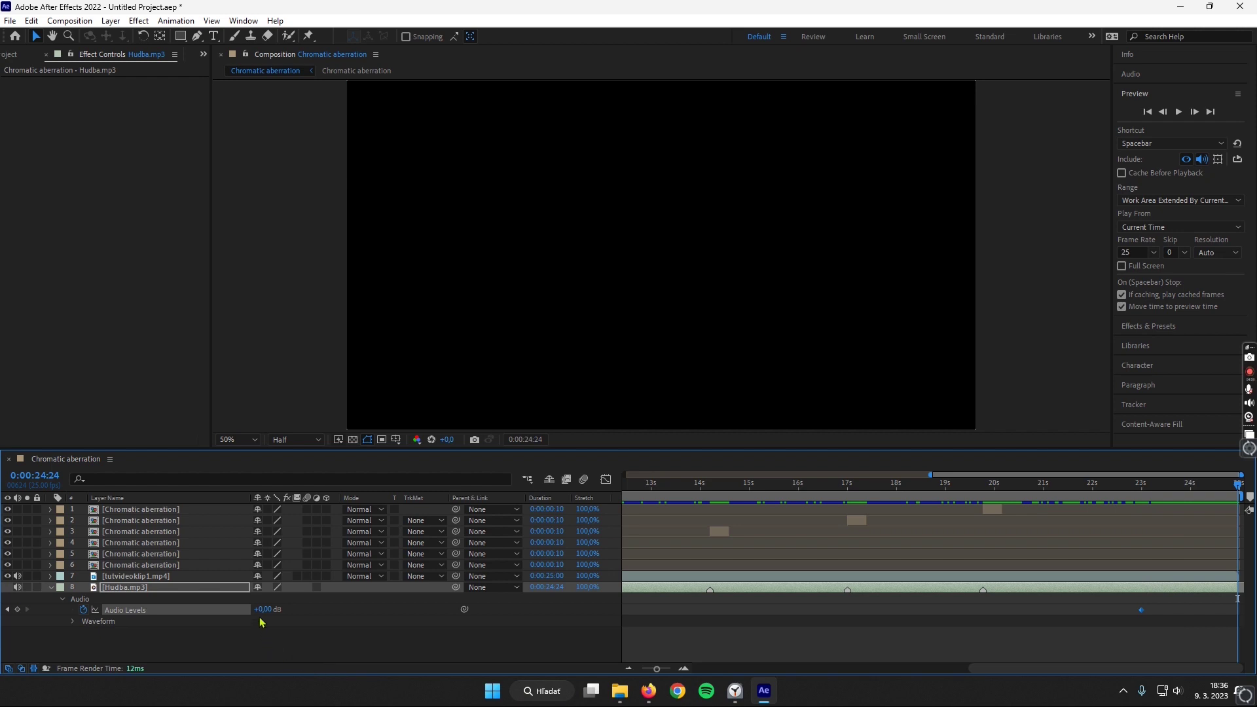
pyautogui.click(262, 609)
pyautogui.write('-50')
pyautogui.press('Return')
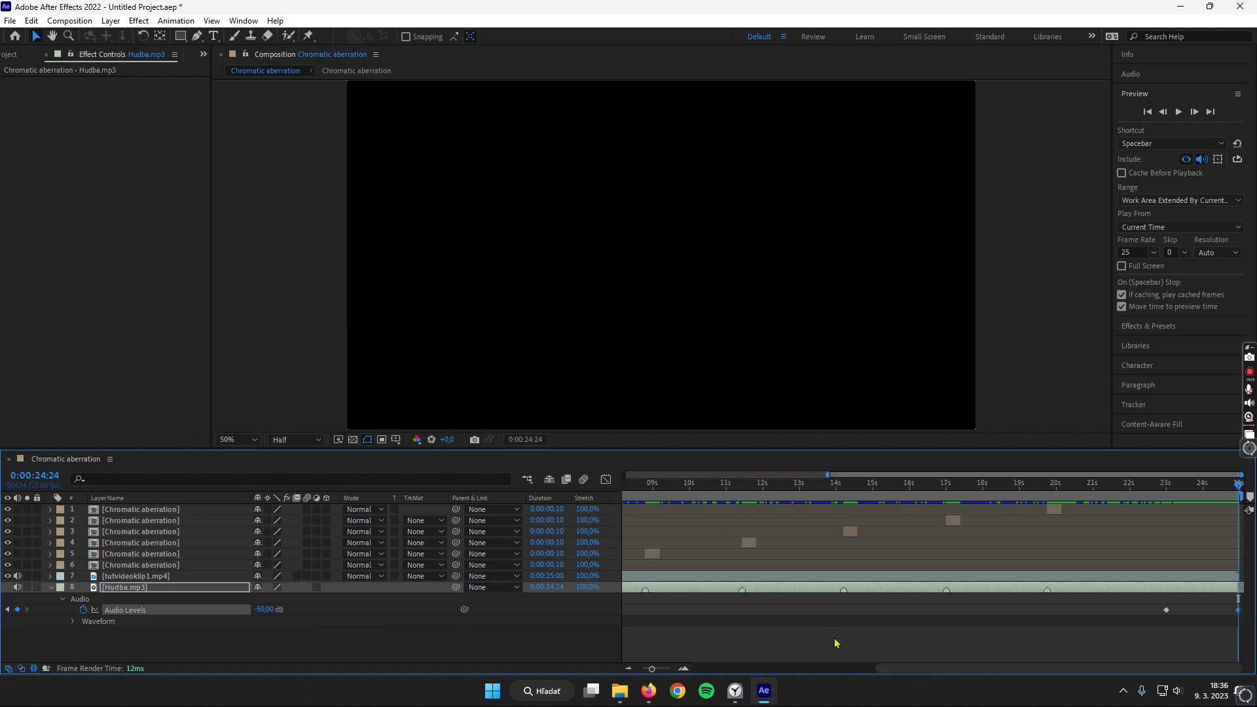
# Step: Collapse the Hudba.mp3 layer and play a preview from the start
pyautogui.press('-')
pyautogui.press('-')
pyautogui.press('-')
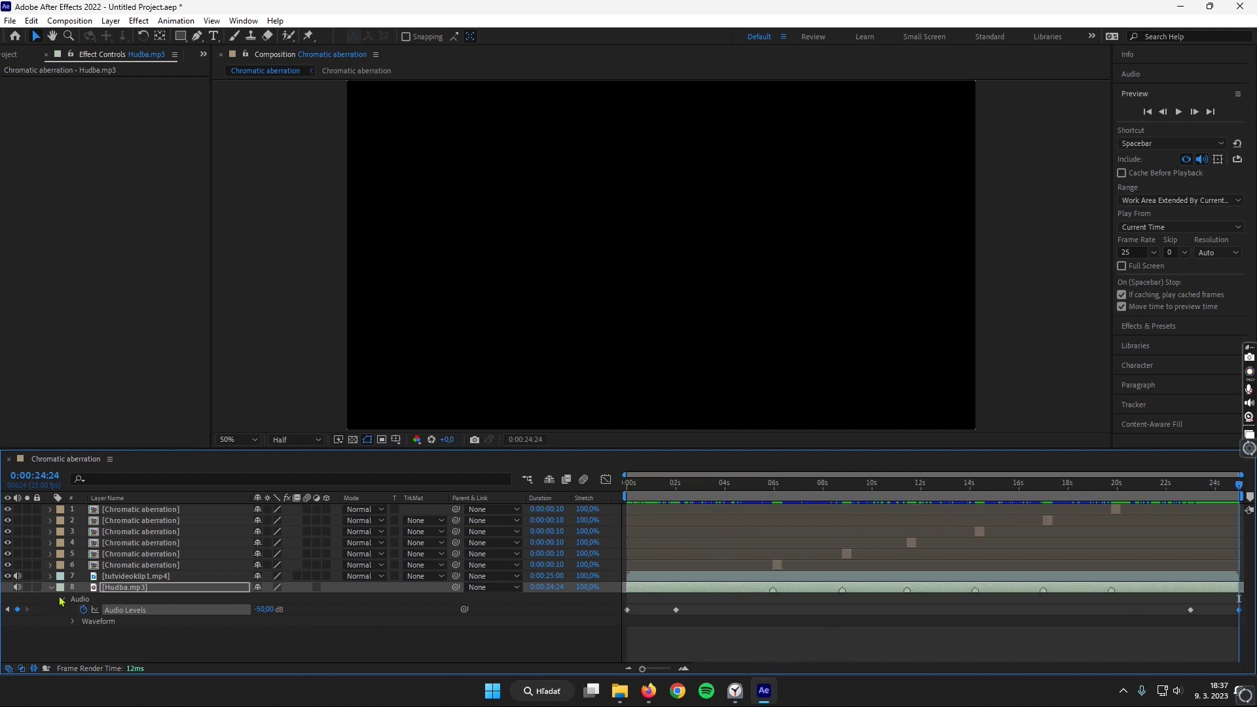
pyautogui.click(51, 587)
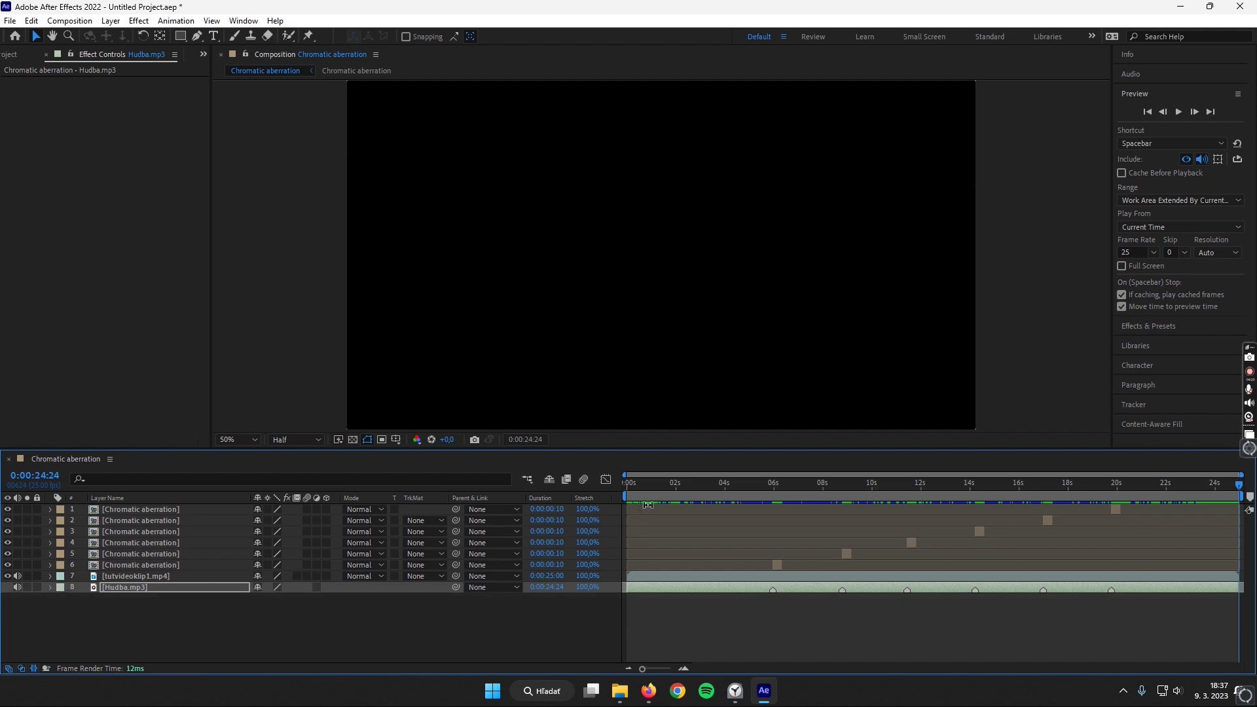
pyautogui.moveTo(671, 488); pyautogui.dragTo(626, 489)
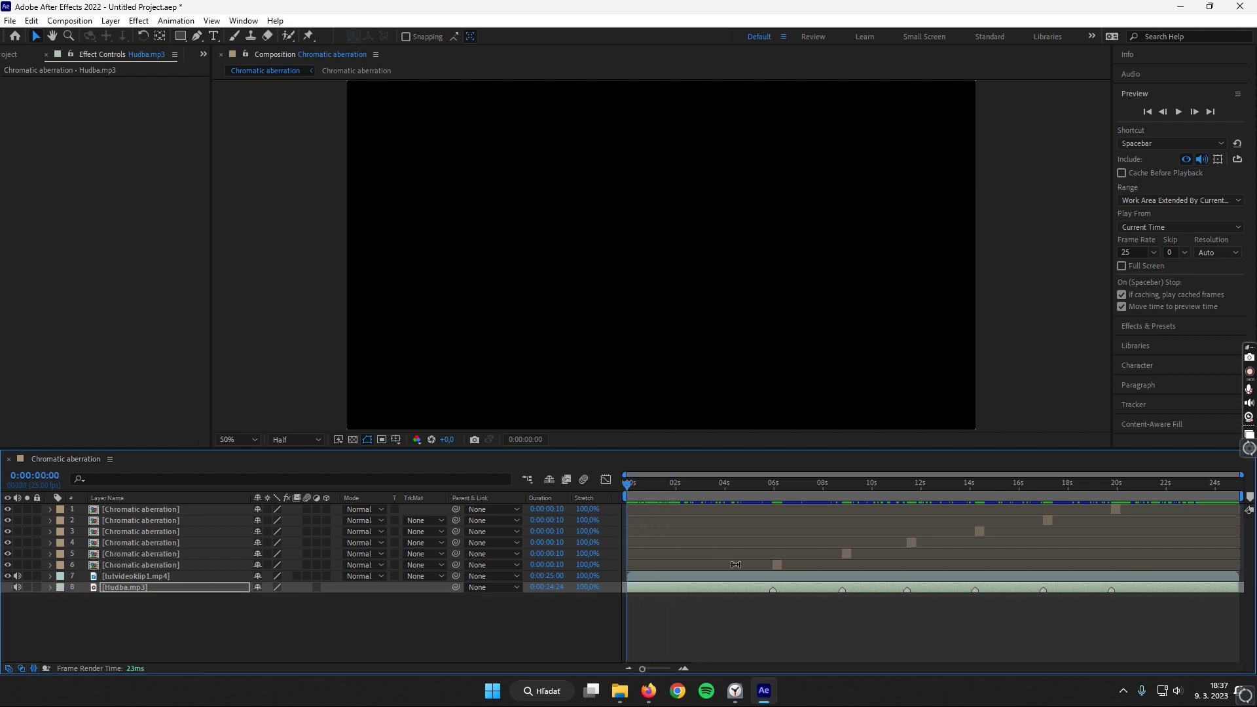
pyautogui.press('space')
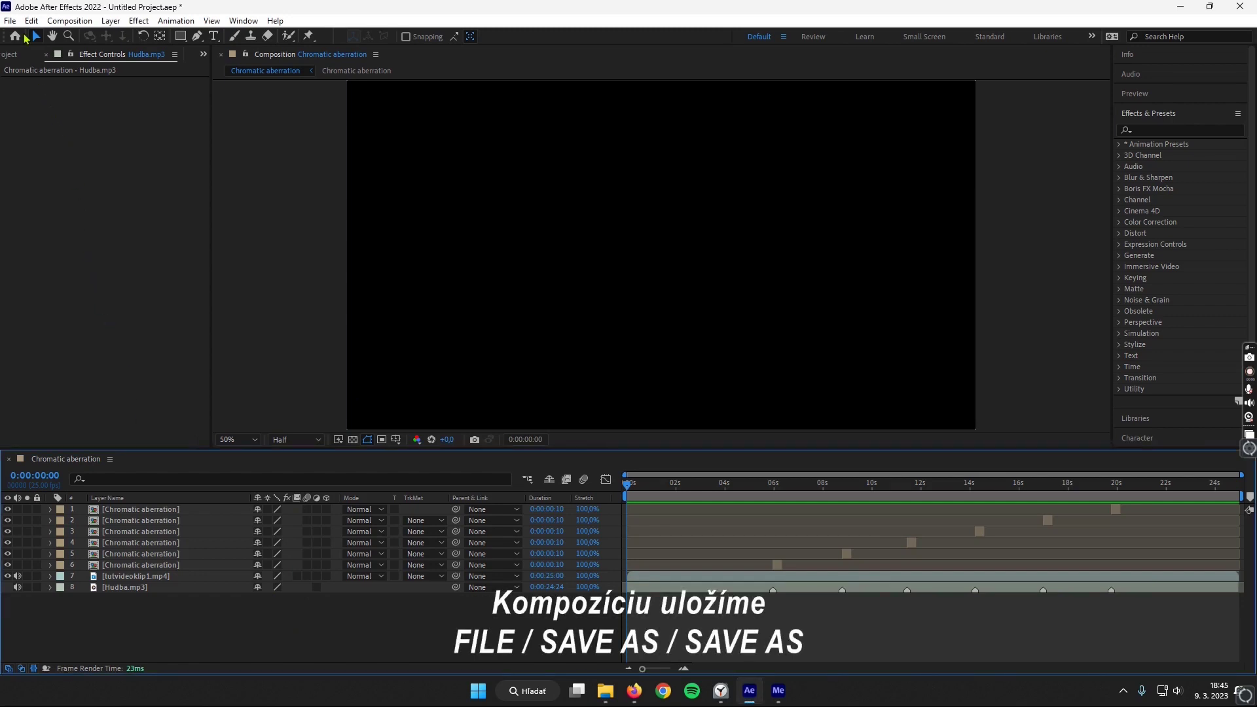
# Step: Save the project via Save As under the name Chromatic aberration in the 1. Tutoriál folder
pyautogui.click(13, 22)
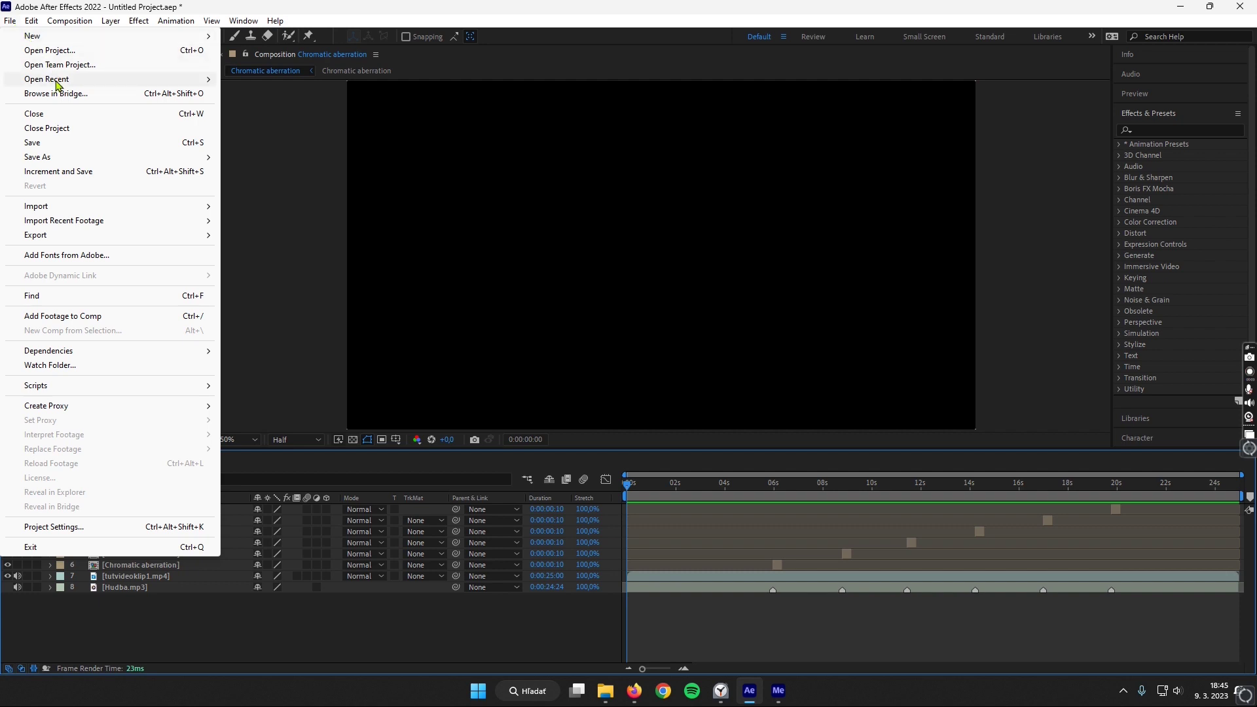
pyautogui.moveTo(93, 161)
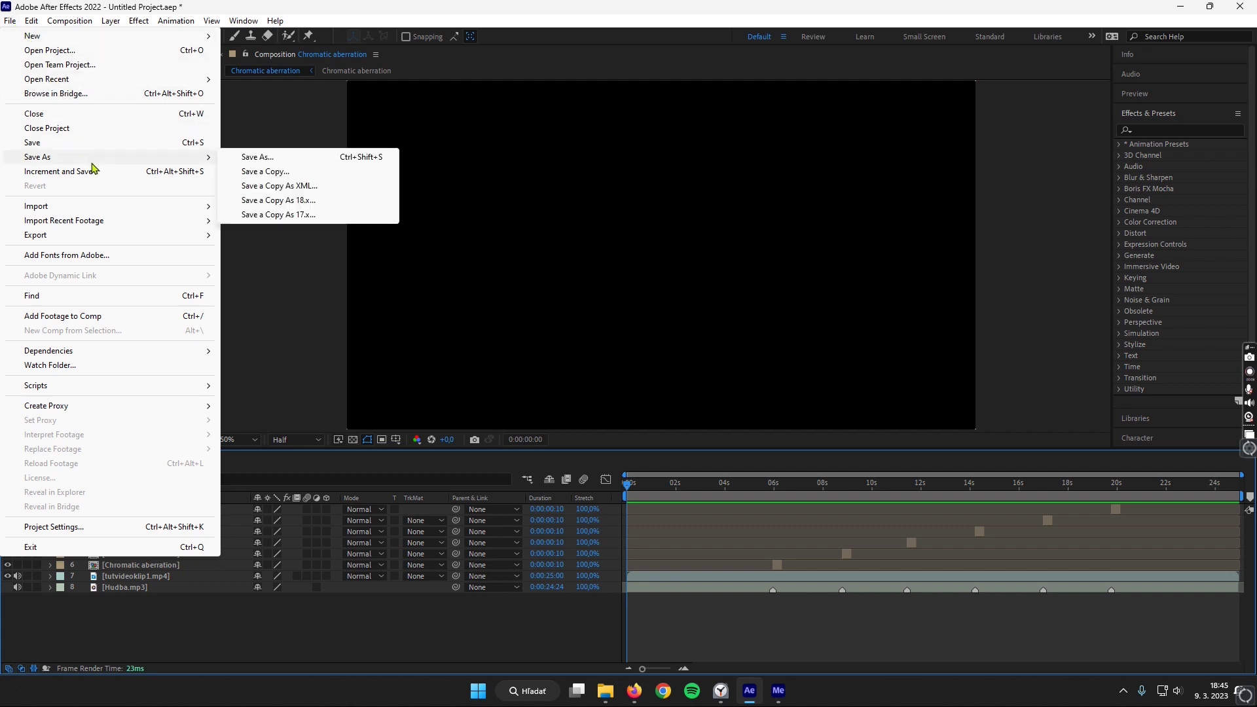
pyautogui.click(255, 160)
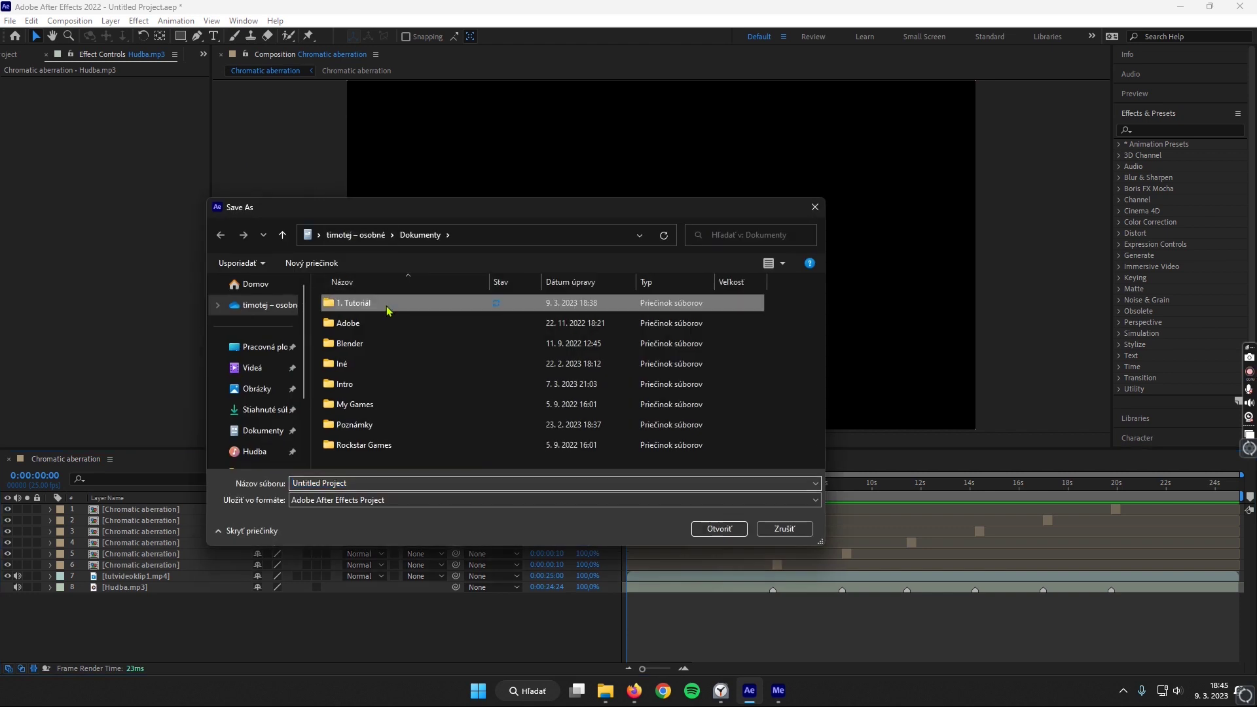
pyautogui.doubleClick(387, 303)
pyautogui.click(430, 482)
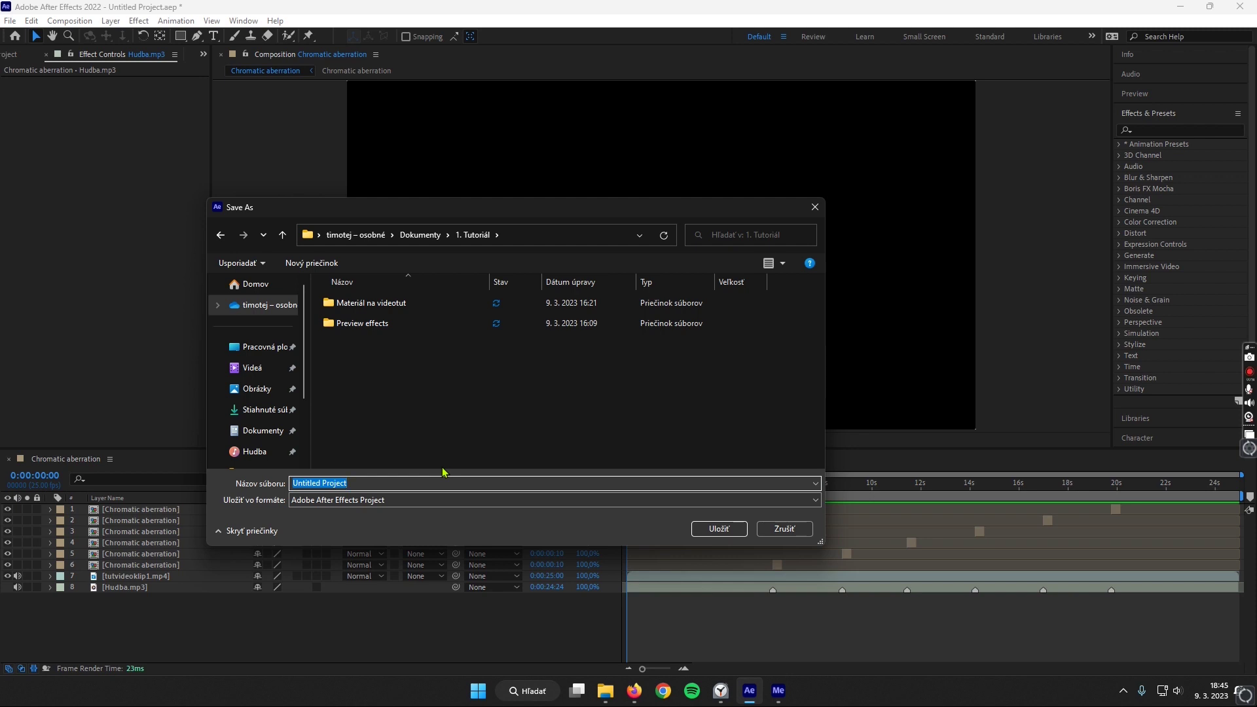
pyautogui.press('BackSpace')
pyautogui.write('Chromatic aberration')
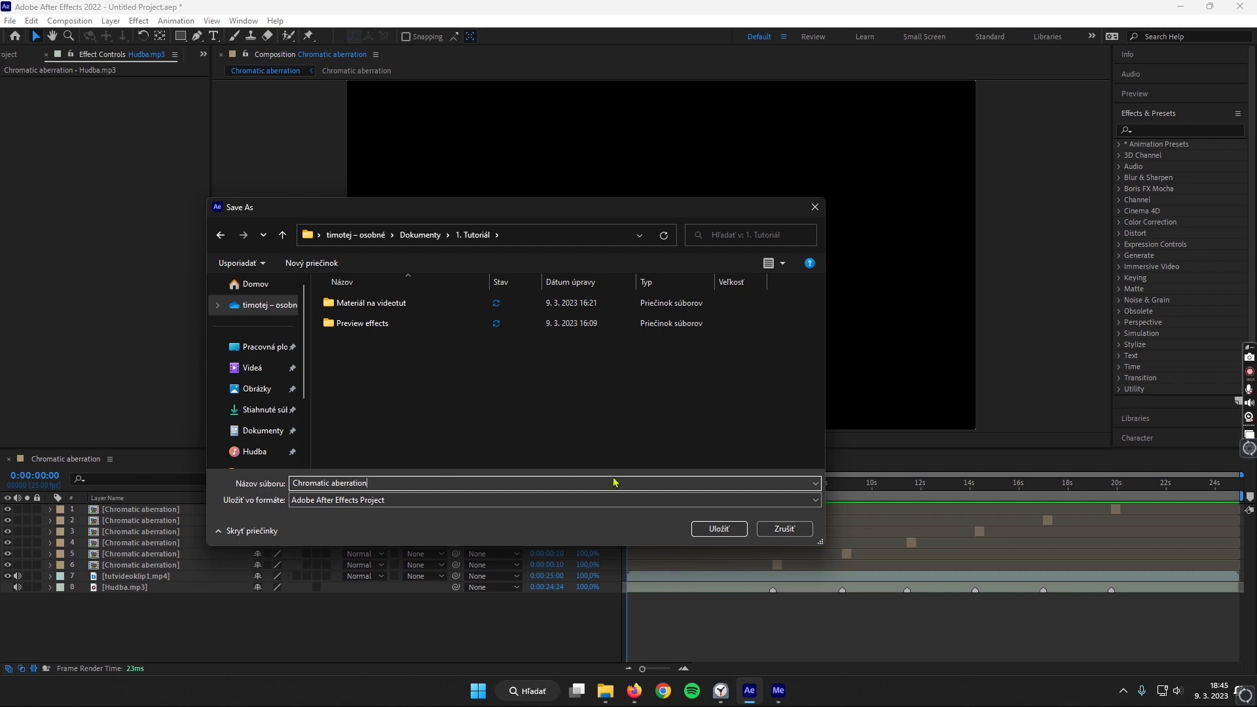
pyautogui.click(710, 527)
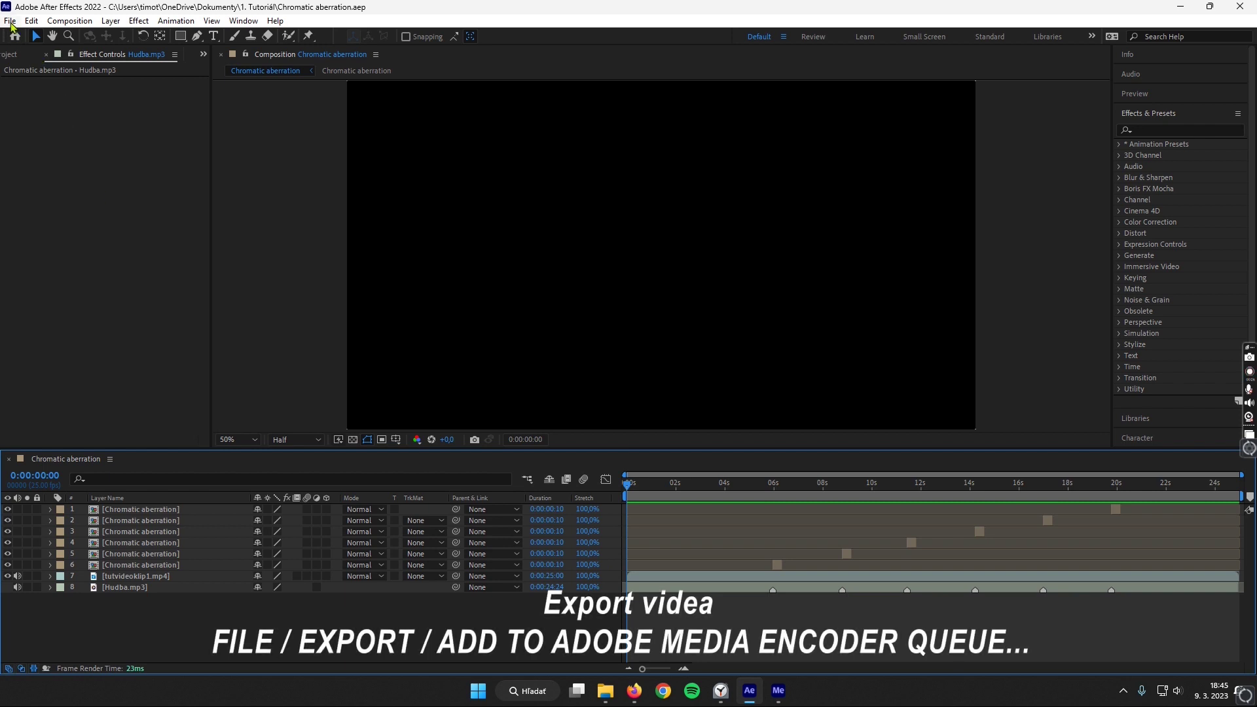
# Step: Queue the Chromatic aberration composition in Media Encoder as H.264 High Quality 1080p HD, then switch to Media Encoder
pyautogui.click(10, 21)
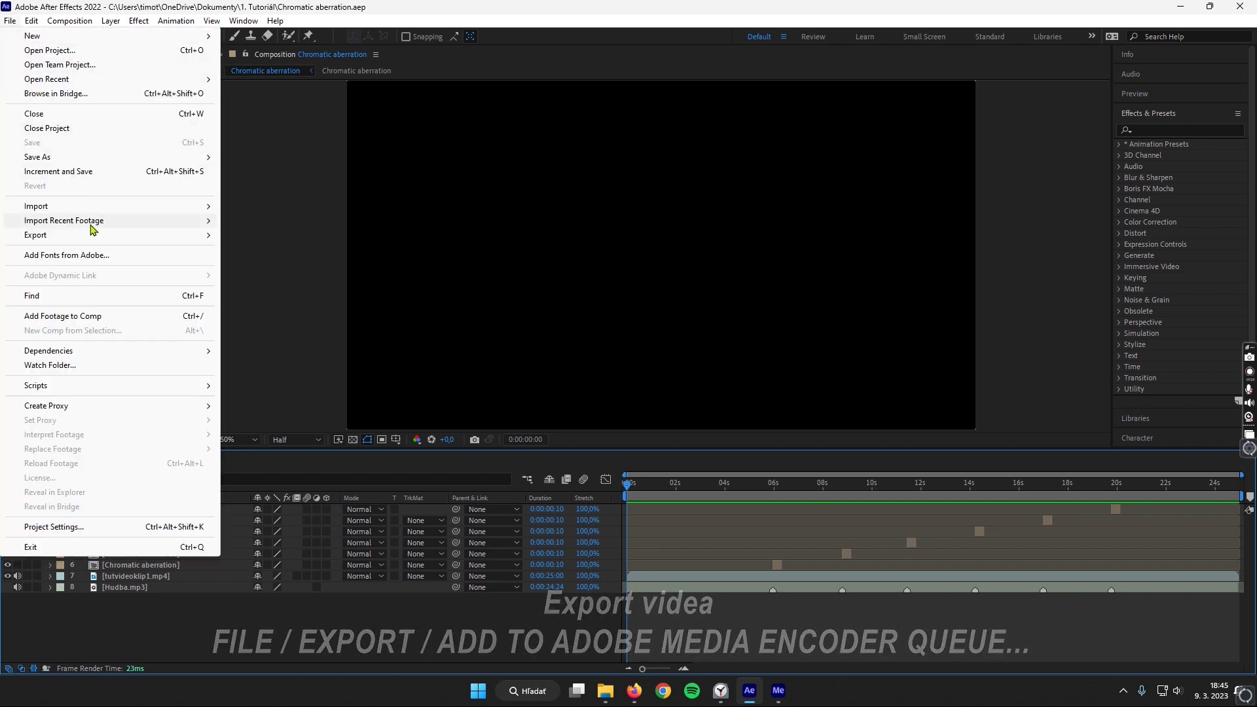
pyautogui.moveTo(98, 237)
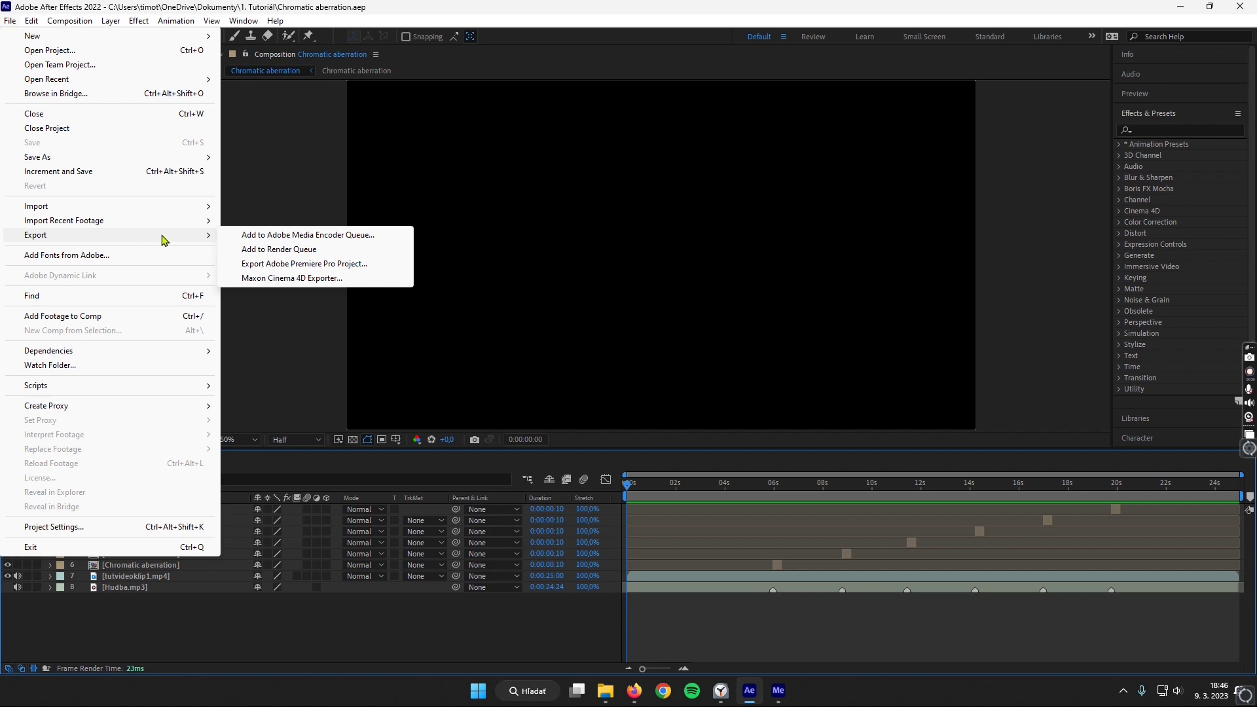
pyautogui.click(268, 237)
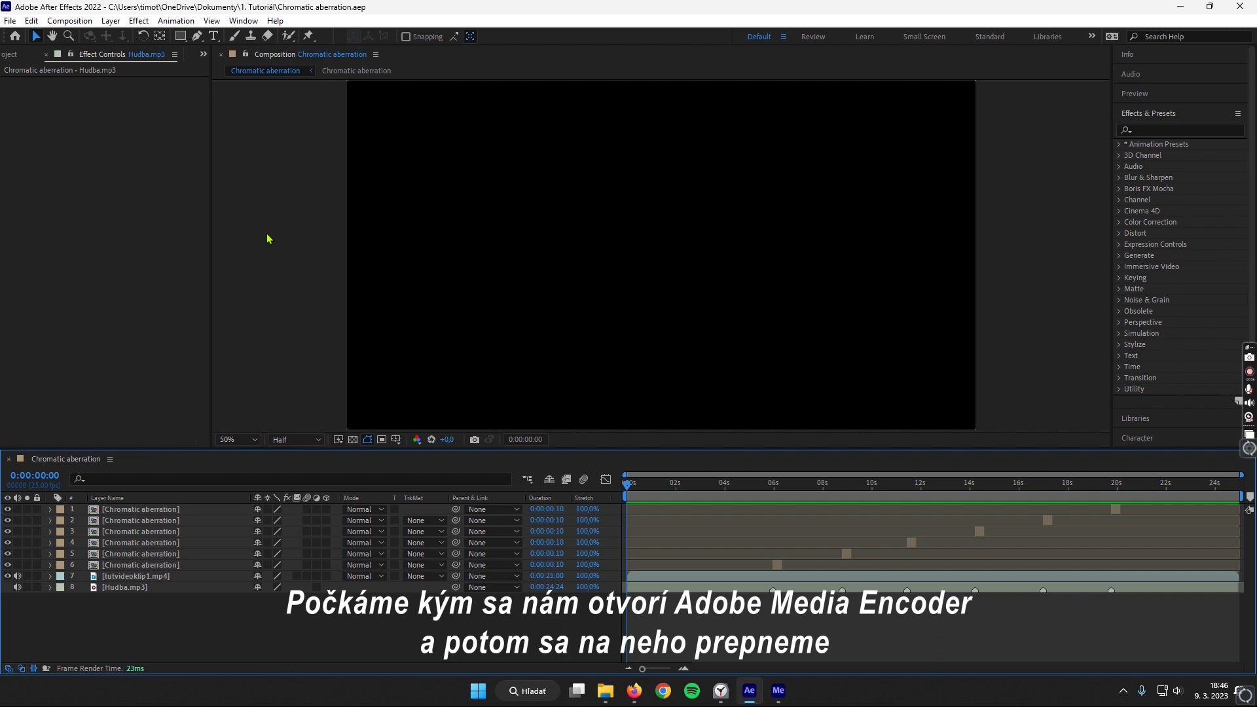
pyautogui.click(774, 695)
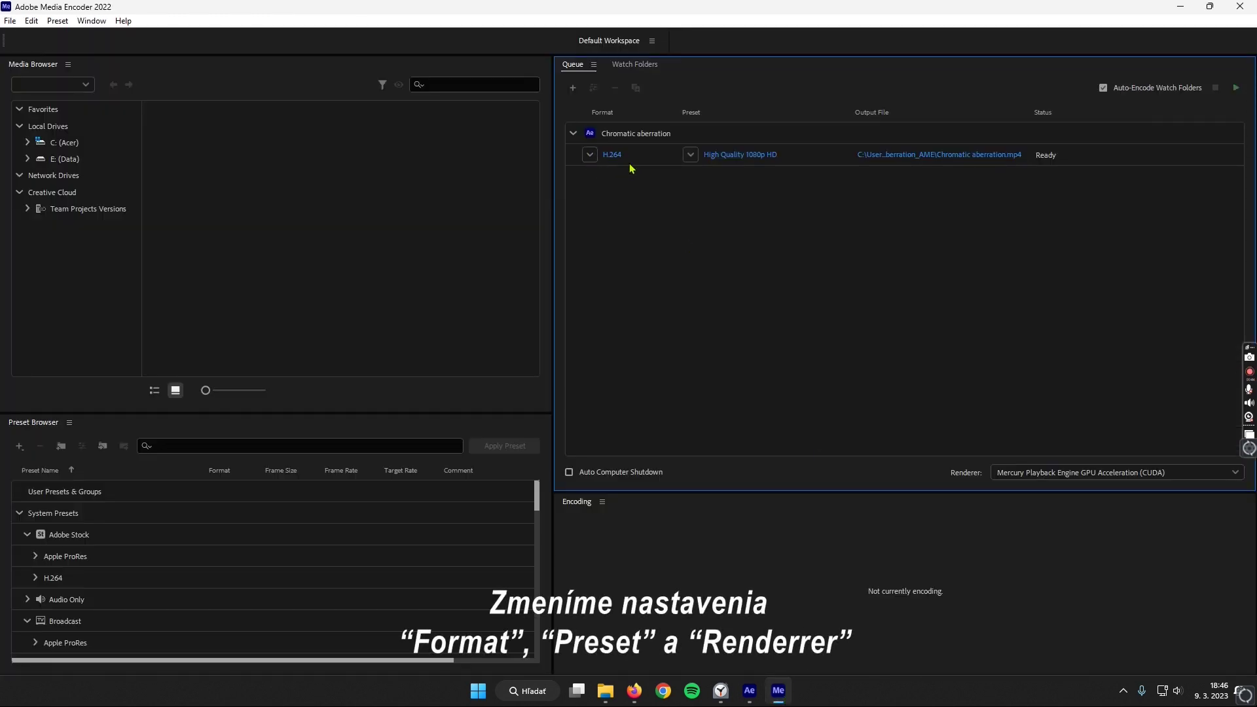
pyautogui.click(590, 156)
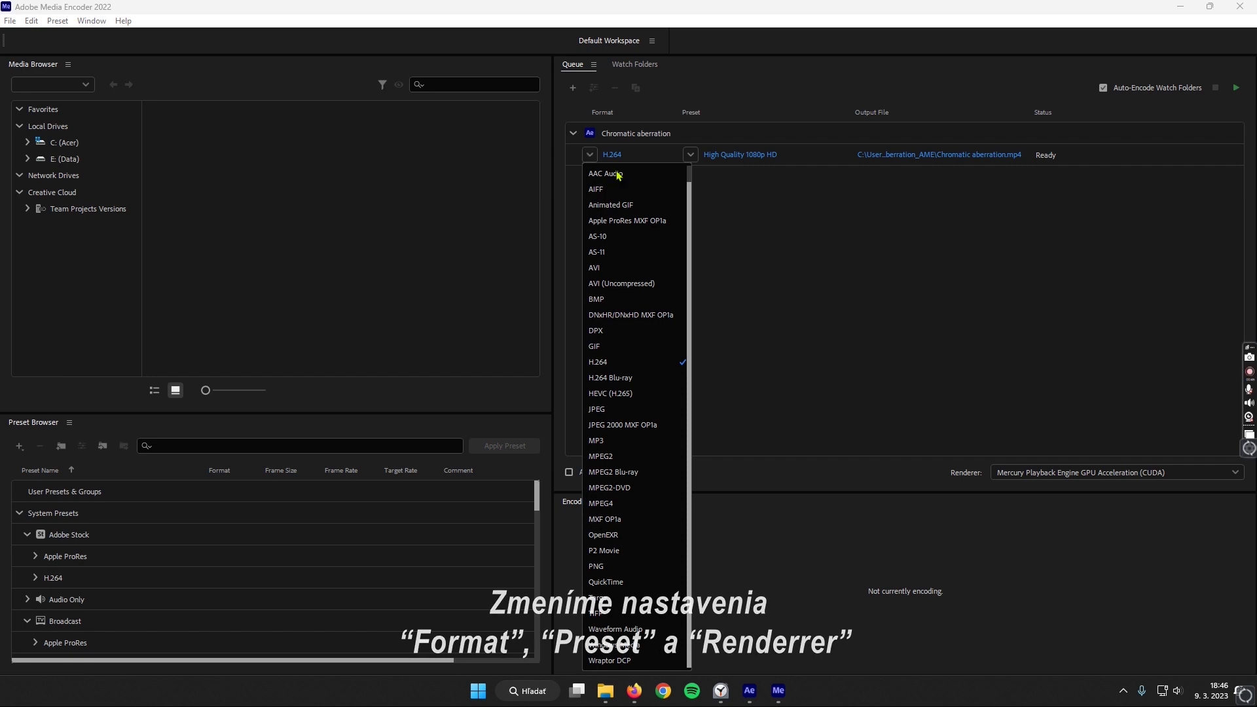
pyautogui.click(765, 311)
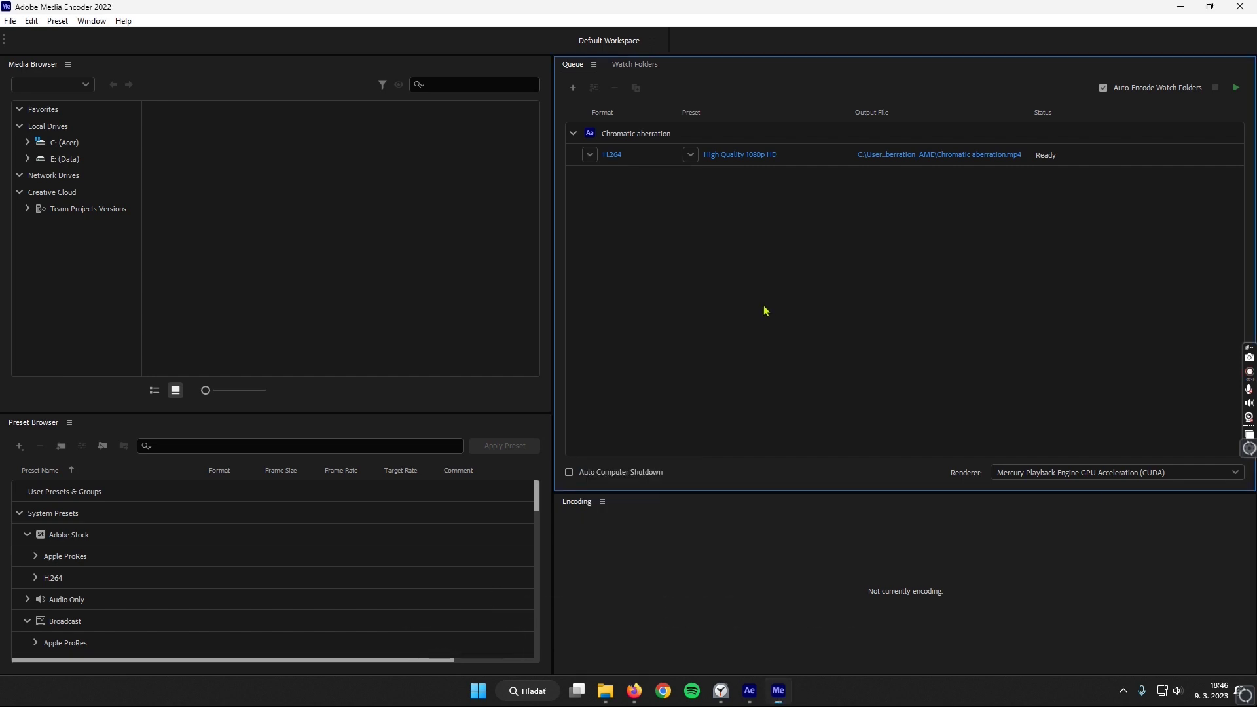
pyautogui.click(691, 155)
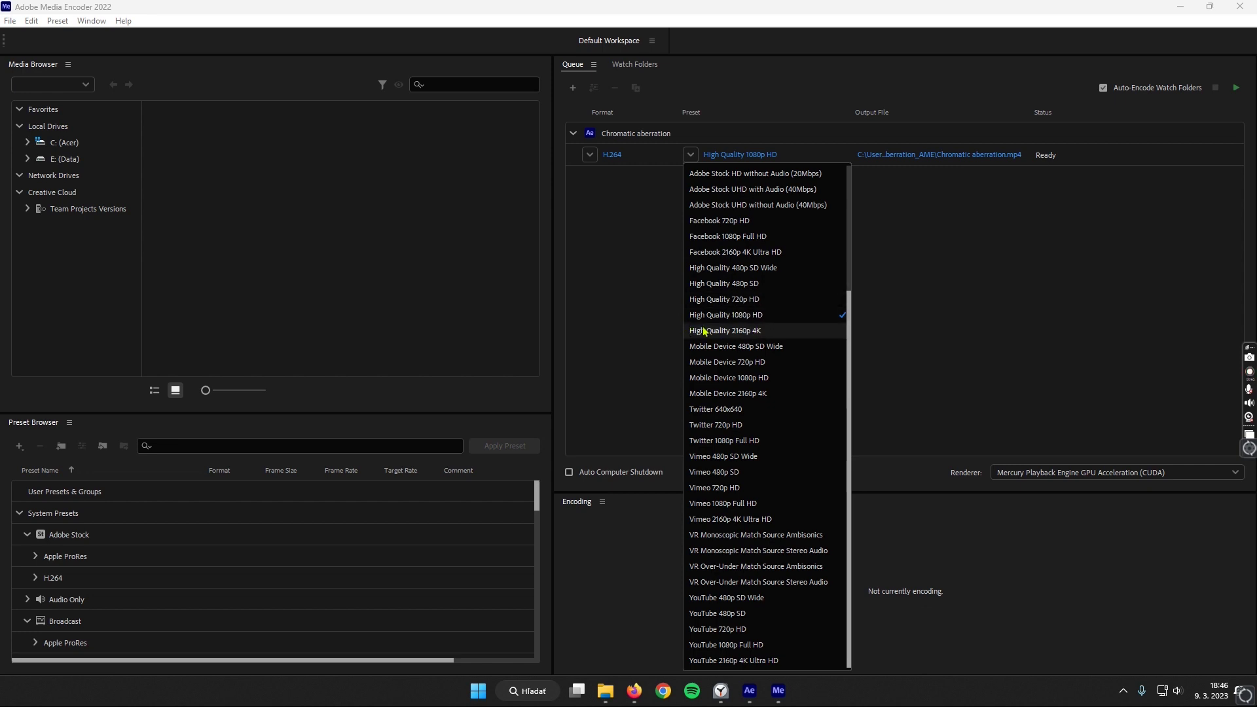
pyautogui.click(923, 315)
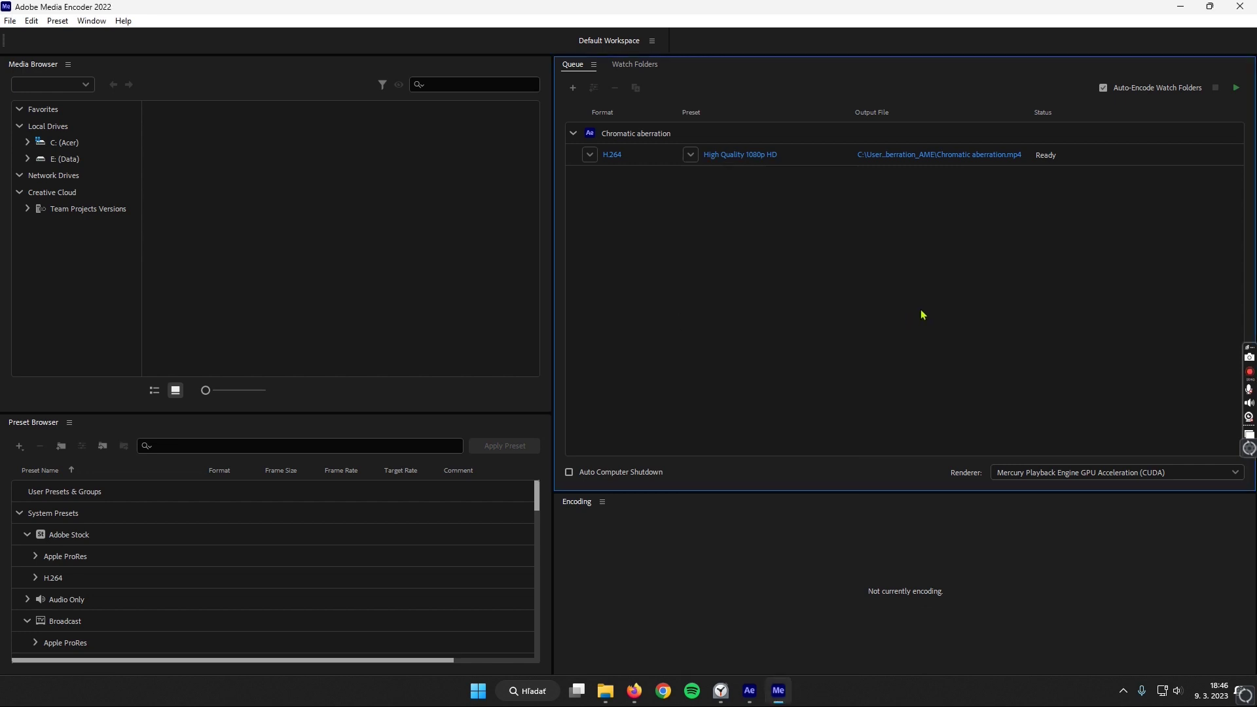
pyautogui.click(1235, 472)
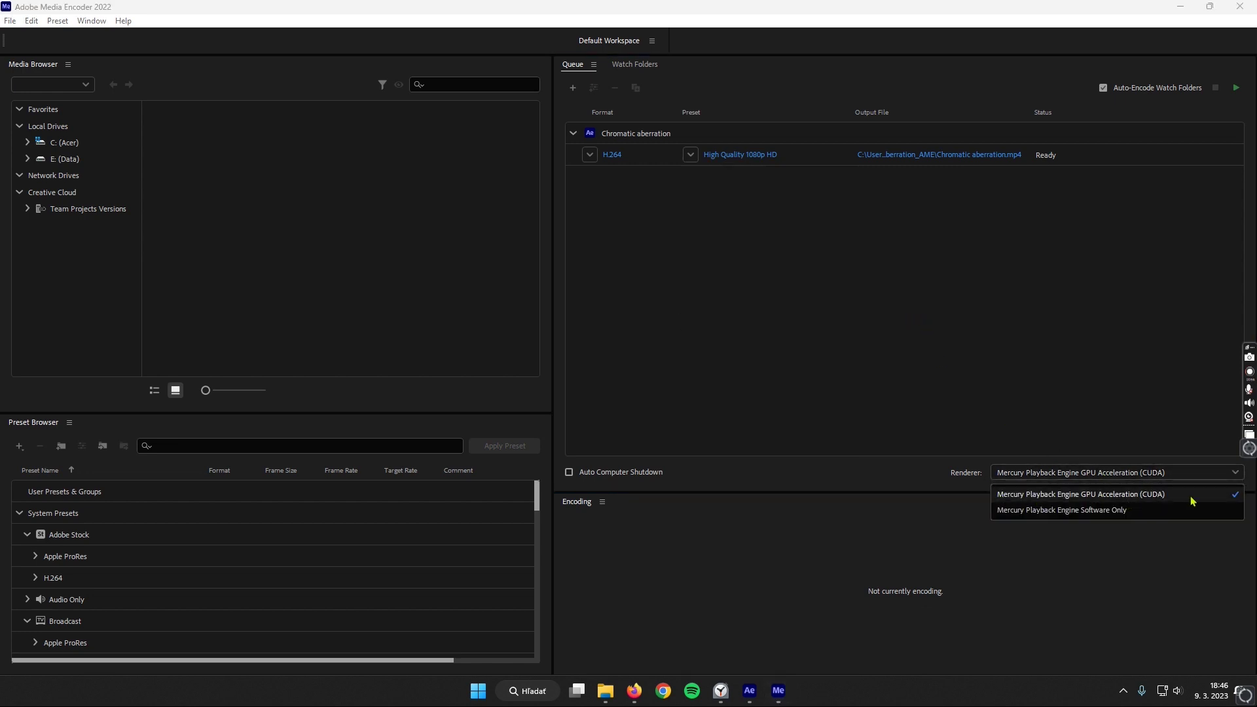
pyautogui.click(1127, 393)
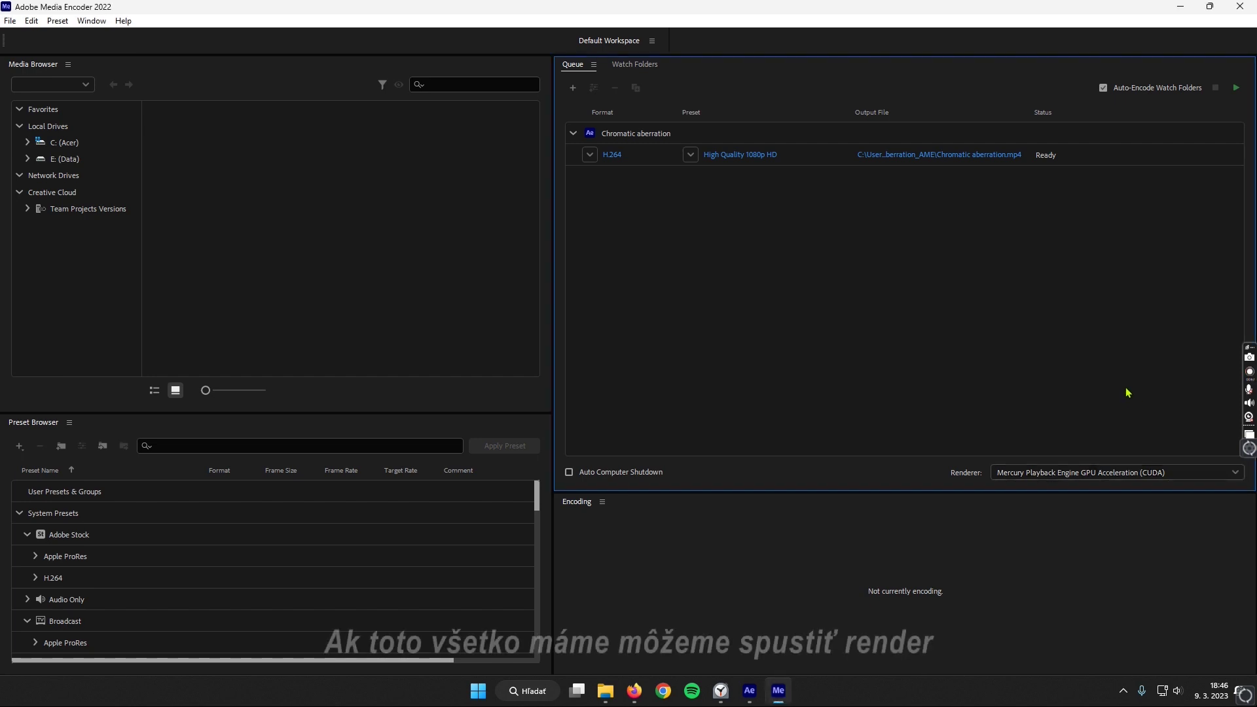
# Step: Encode Chromatic aberration.mp4 until the status reads Done, then open its Chromatic aberration_AME output folder
pyautogui.click(1237, 89)
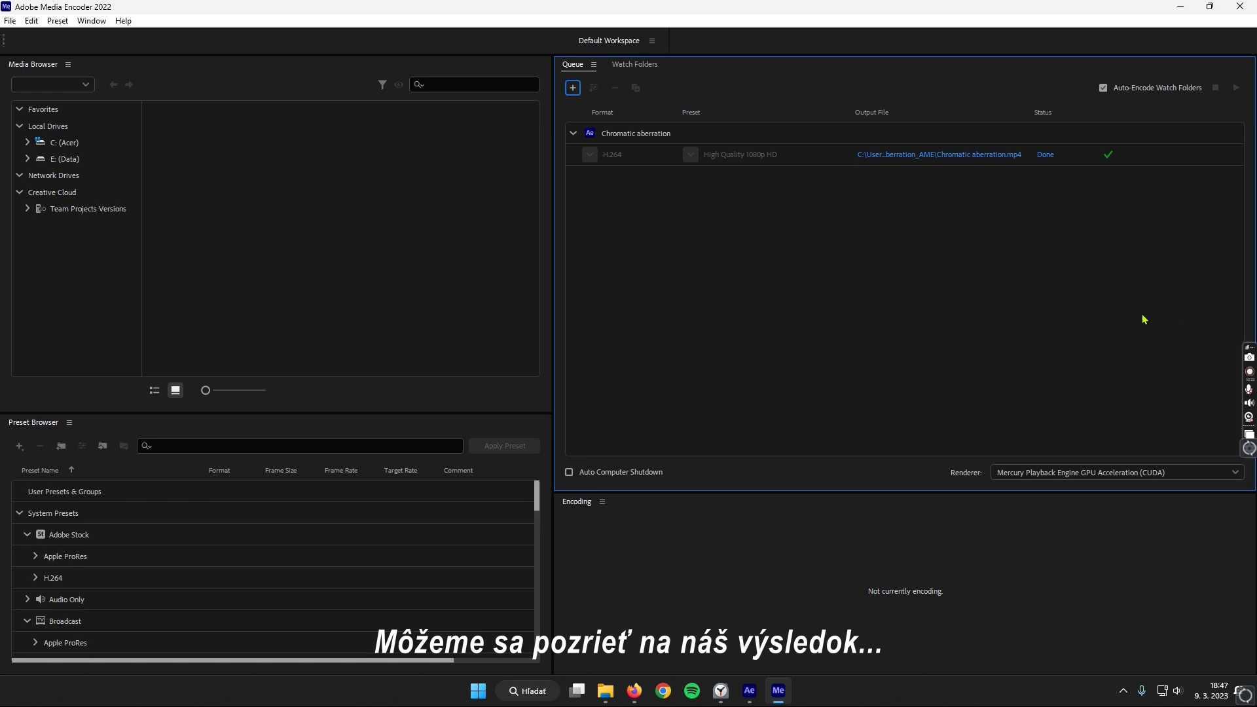
pyautogui.click(916, 158)
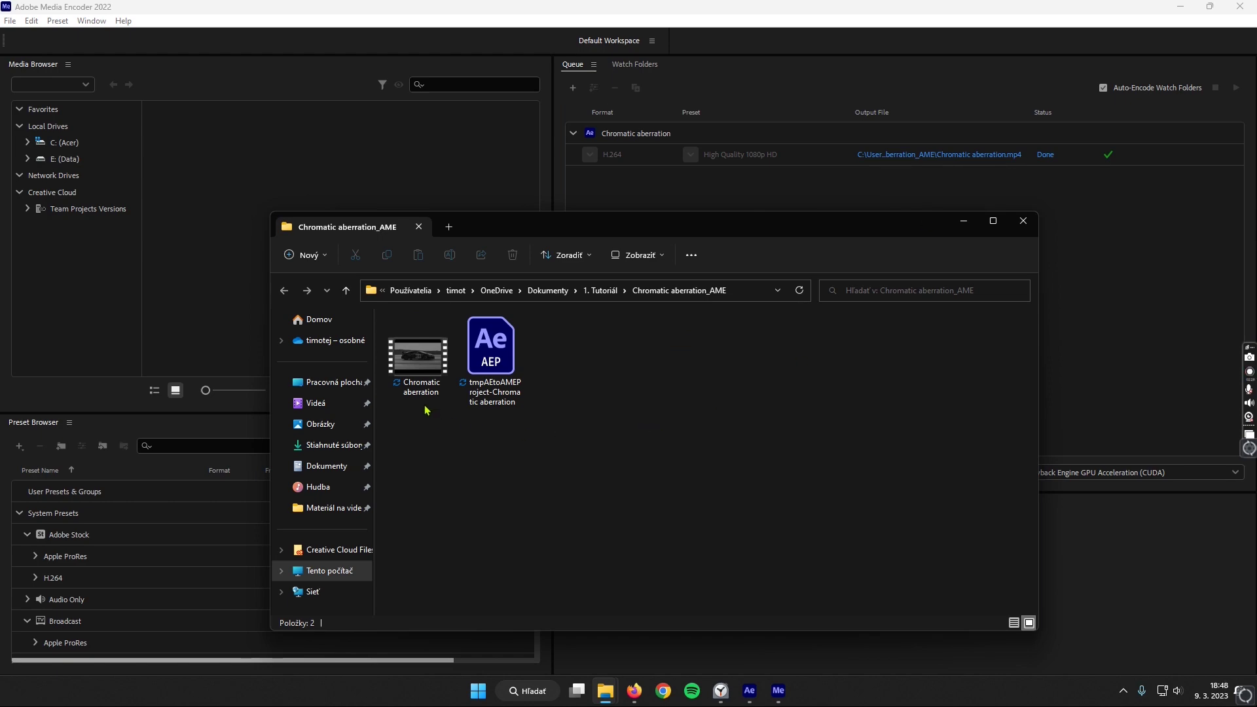
# Step: Open the rendered Chromatic aberration.mp4 from its output folder in Windows Media Player
pyautogui.doubleClick(417, 377)
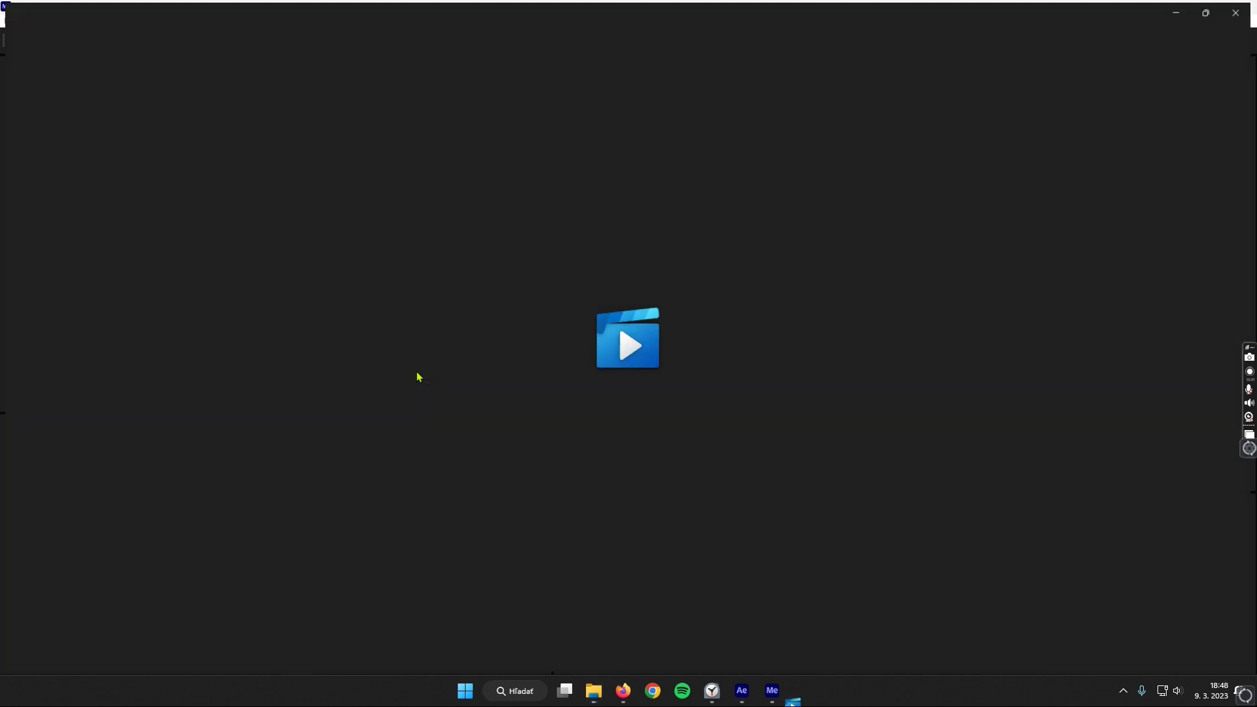